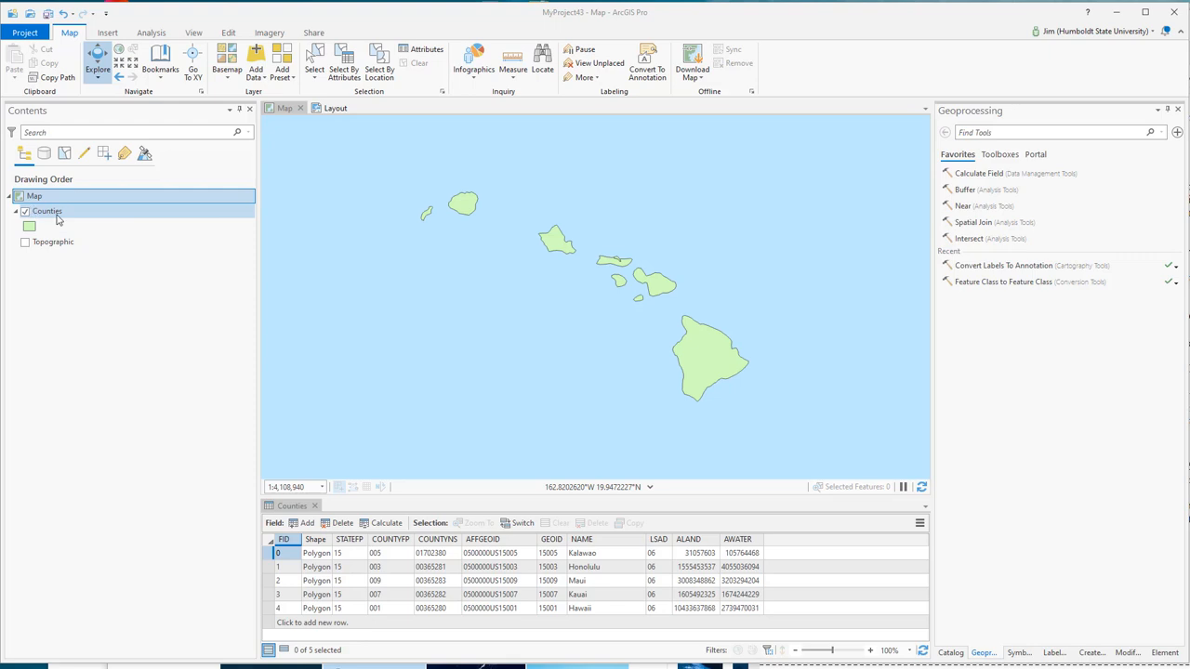
Turn on labels for the Counties layer.
left_click(60, 218)
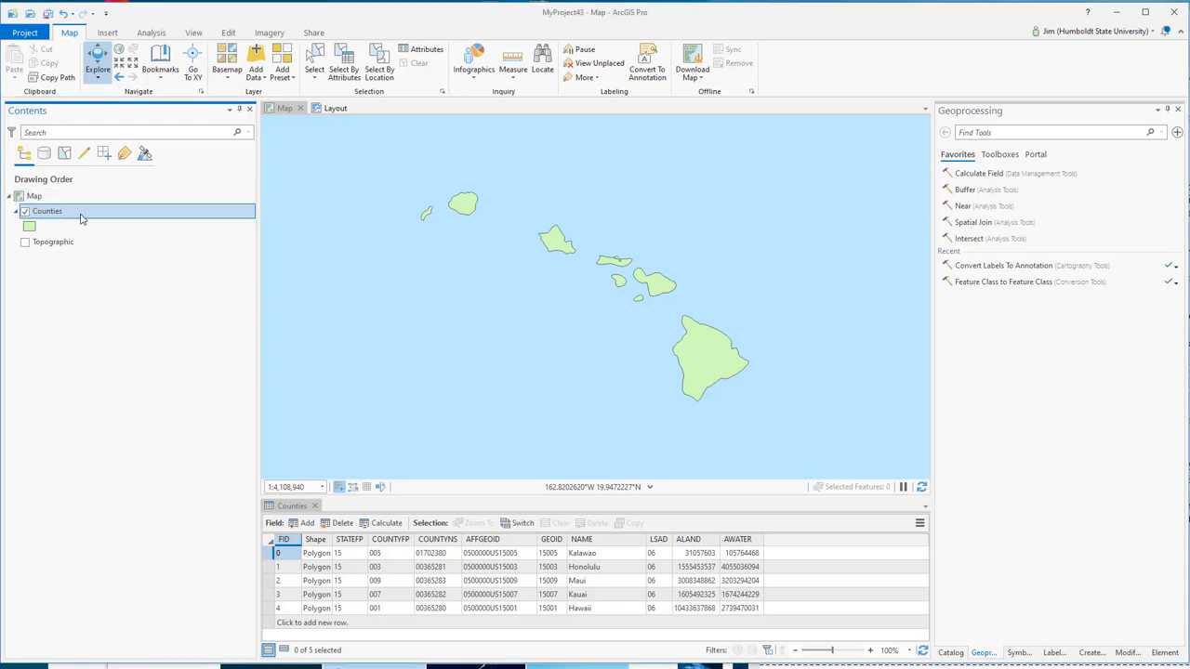
right_click(145, 213)
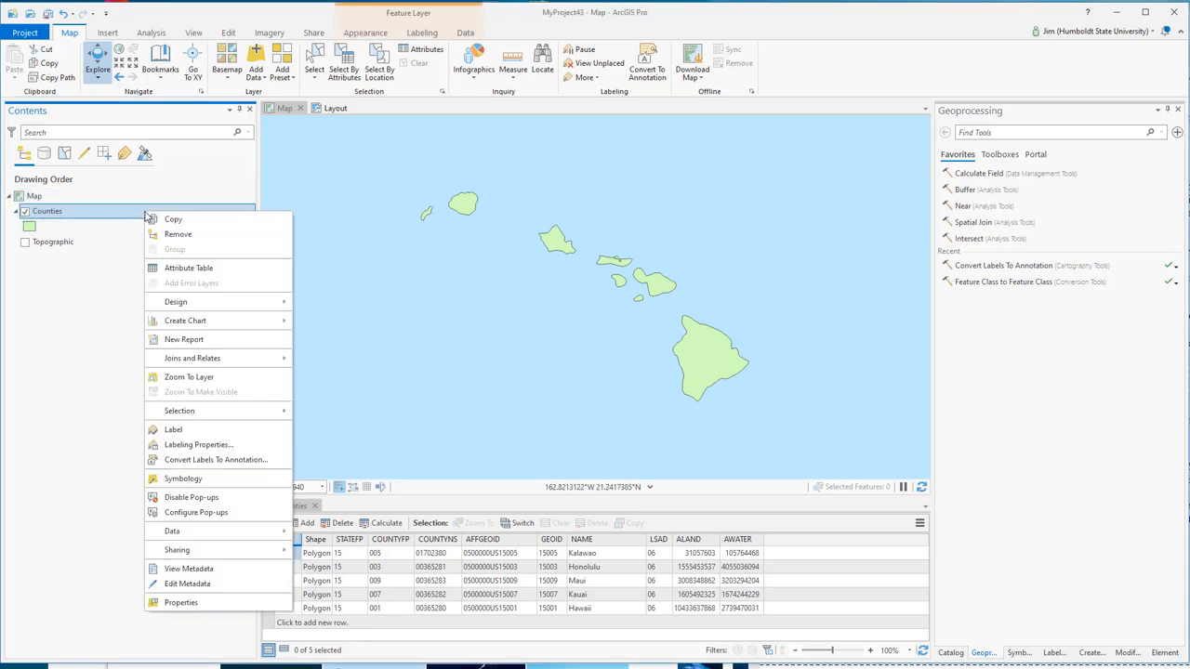
left_click(173, 433)
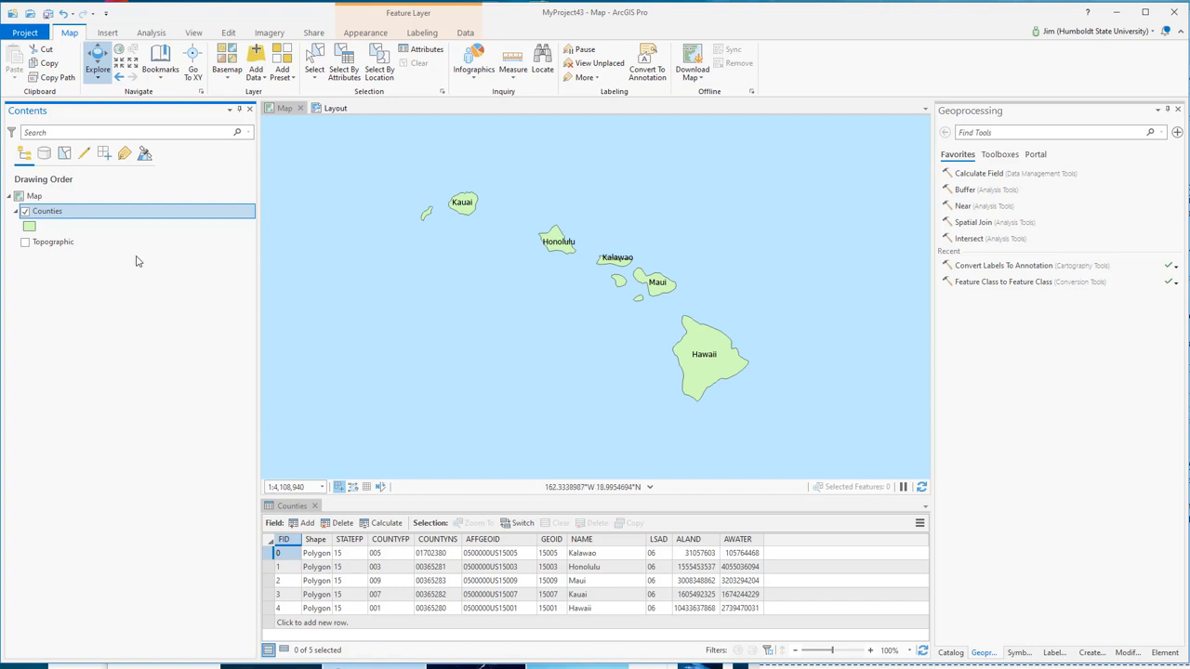
Start Convert Labels To Annotation for the Counties layer with the conversion set to Single layer.
right_click(137, 218)
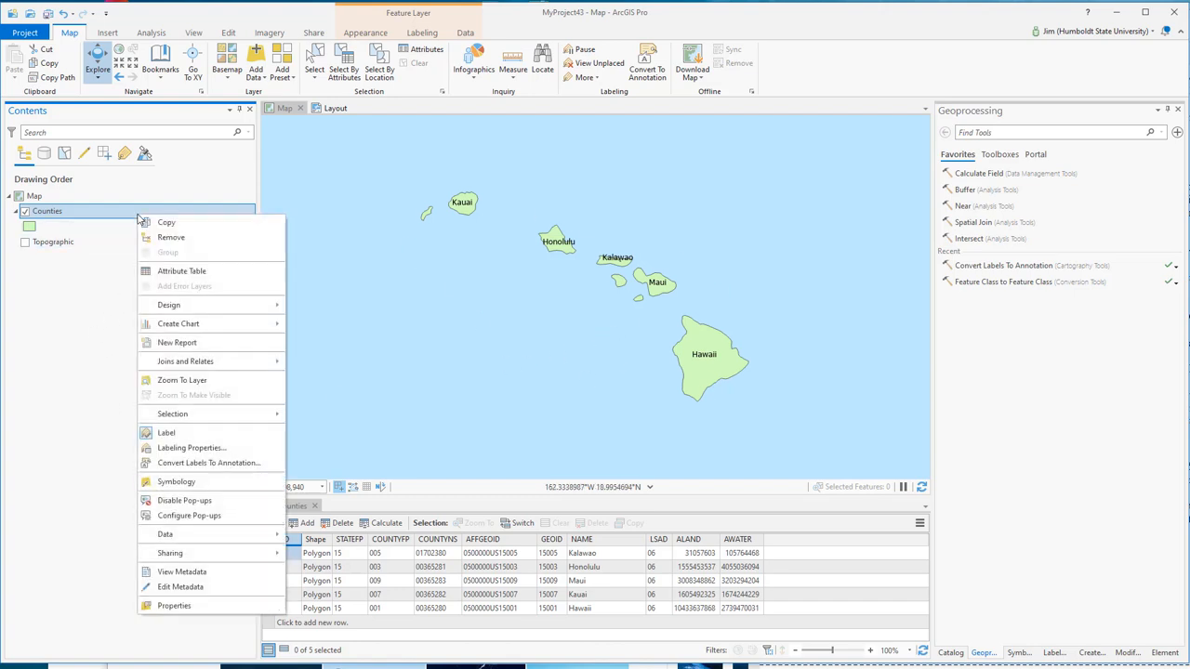
left_click(186, 463)
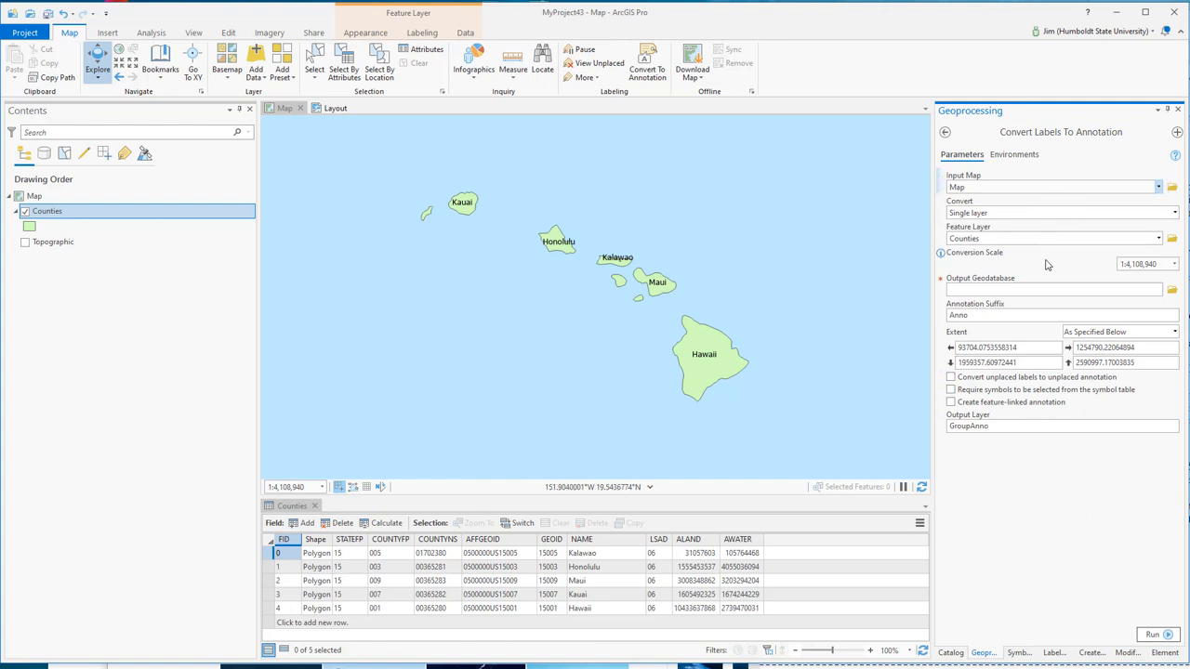
left_click(1051, 213)
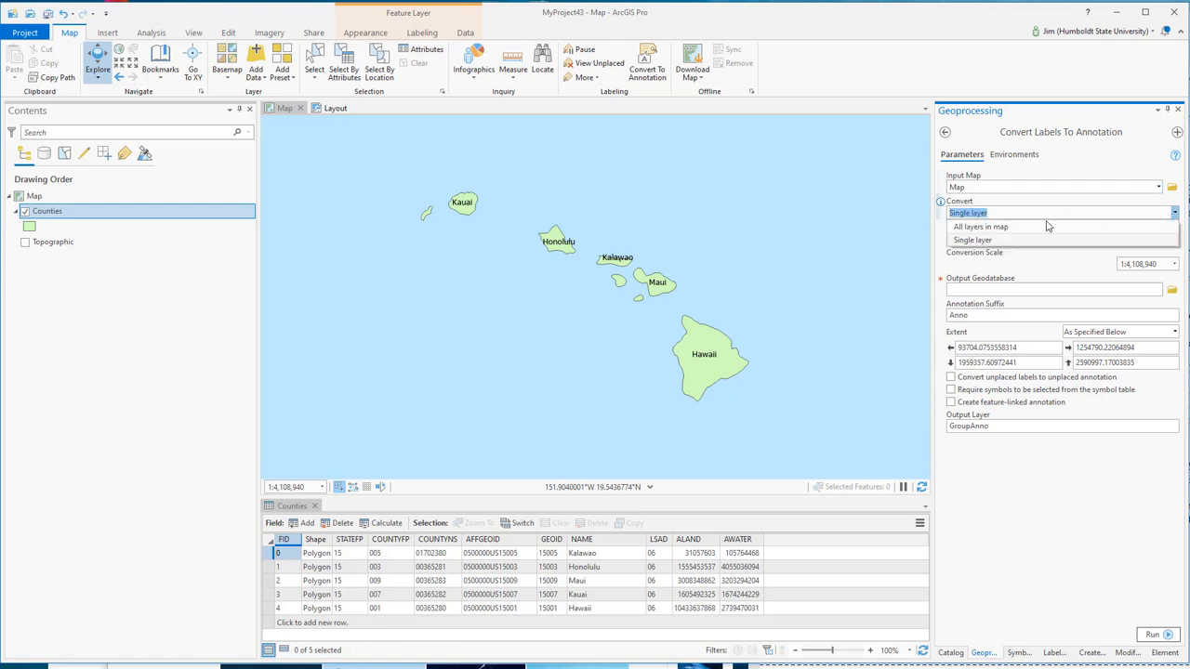
left_click(967, 240)
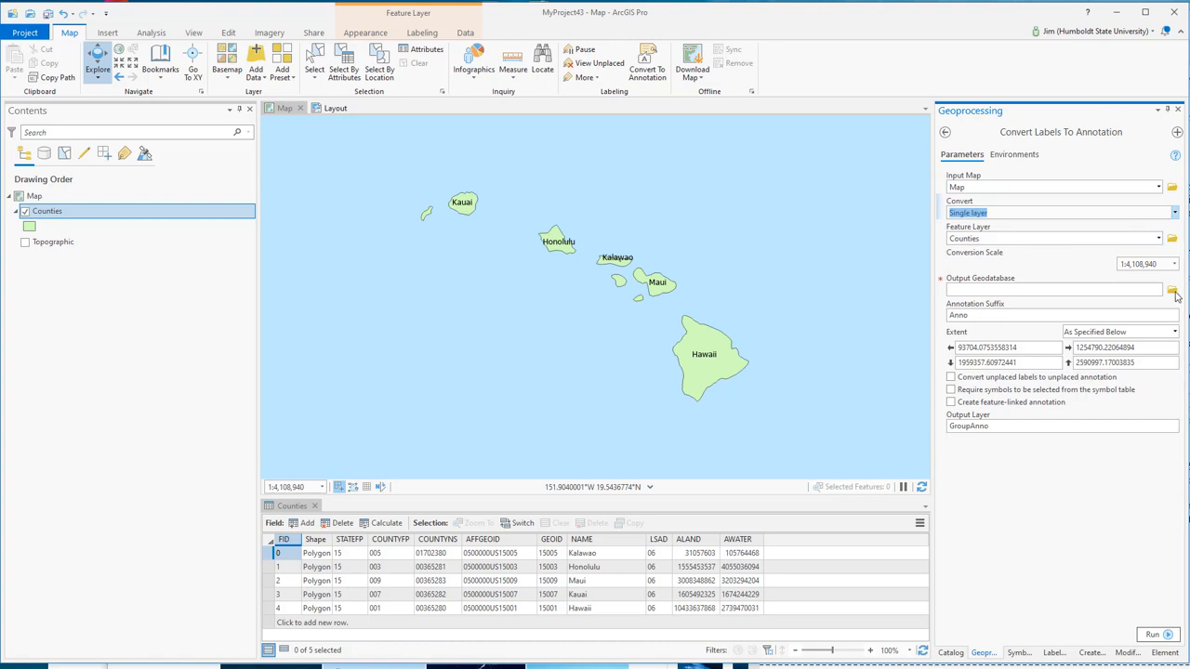
Create a new file geodatabase named TextGeoDBIsland3 in the Working folder and set it as the output geodatabase.
left_click(1173, 291)
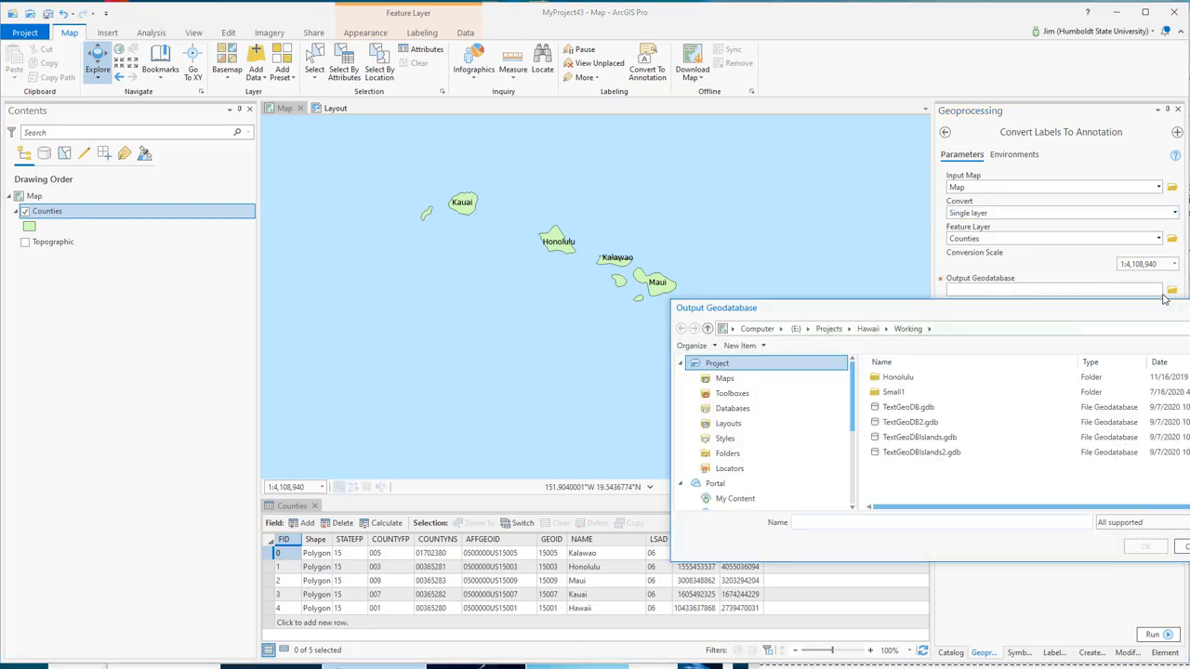
right_click(907, 481)
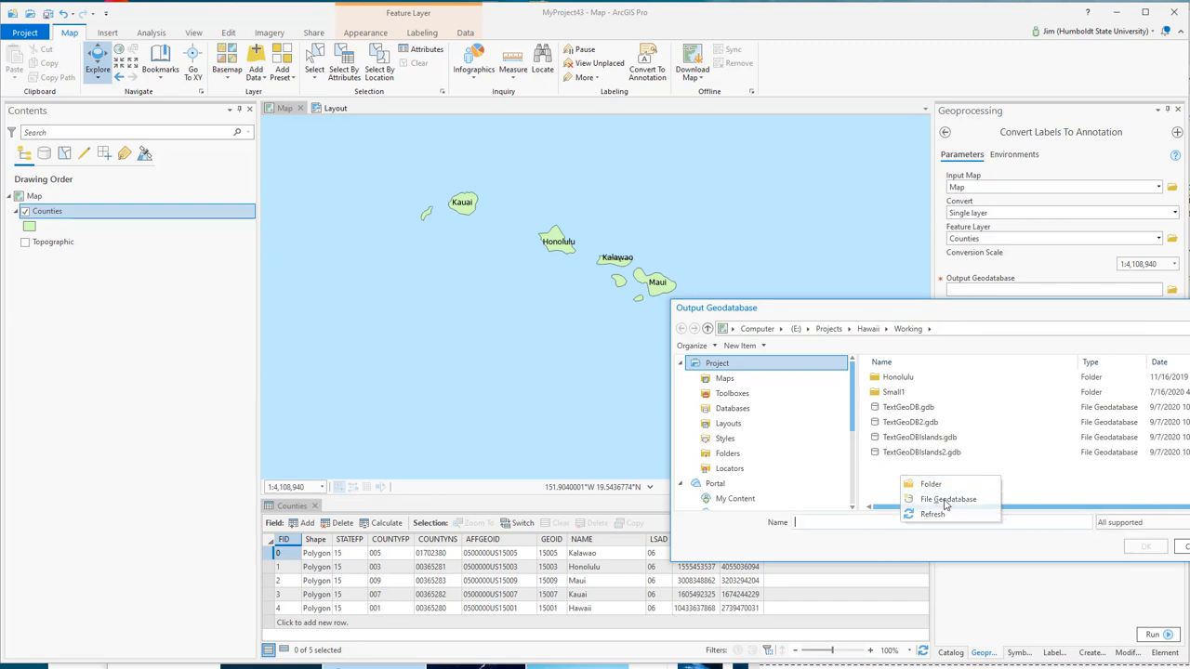
left_click(946, 501)
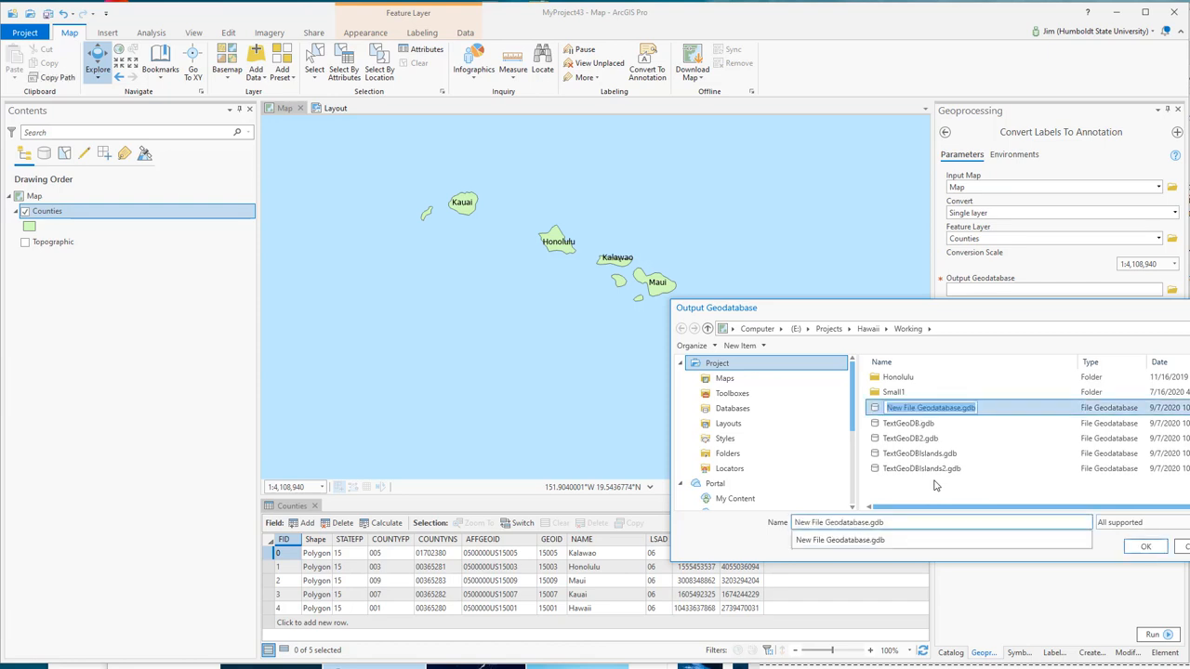
type("Text")
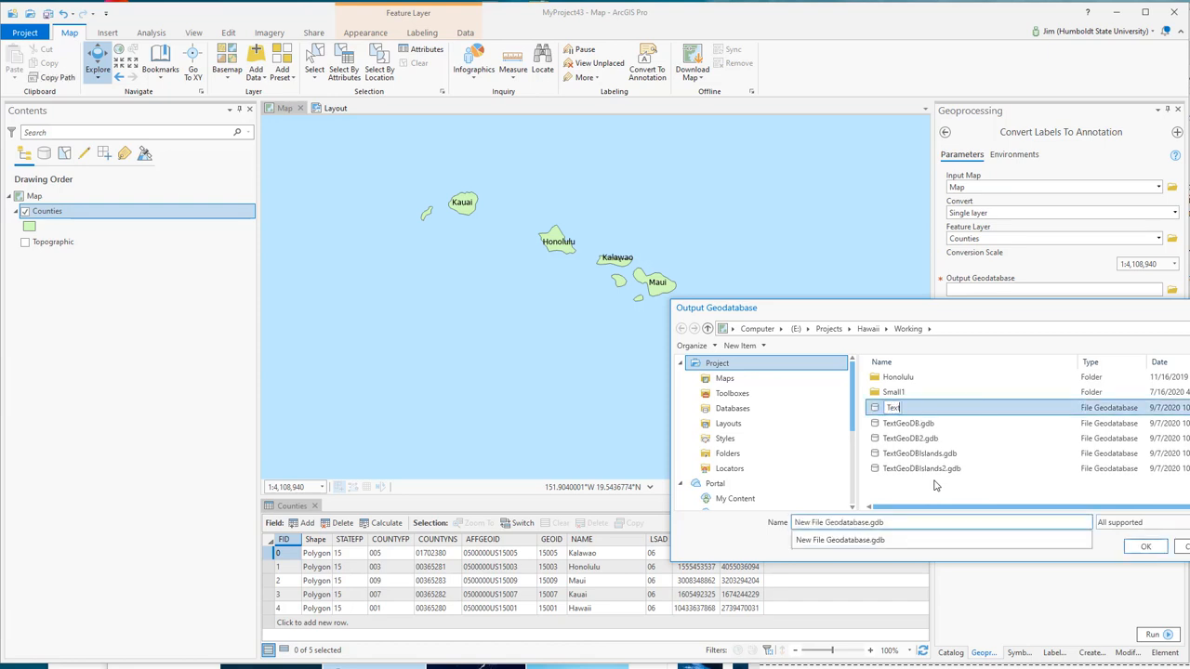
type("GeoDBIsland3")
left_click(936, 485)
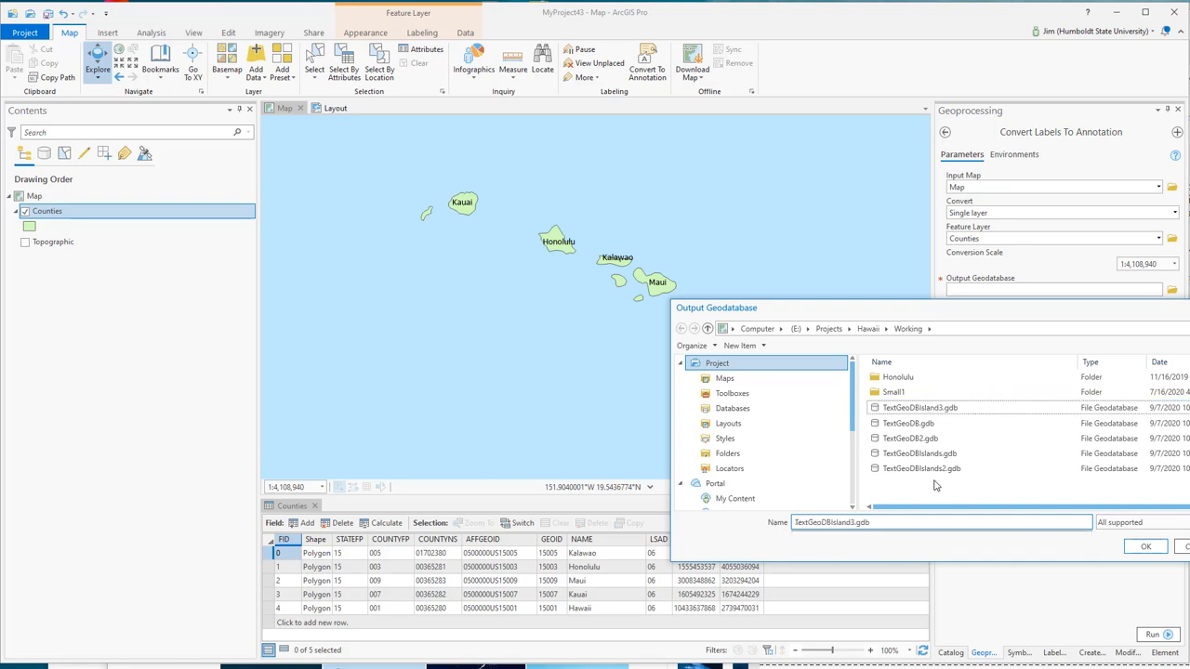
left_click(939, 413)
left_click(1147, 547)
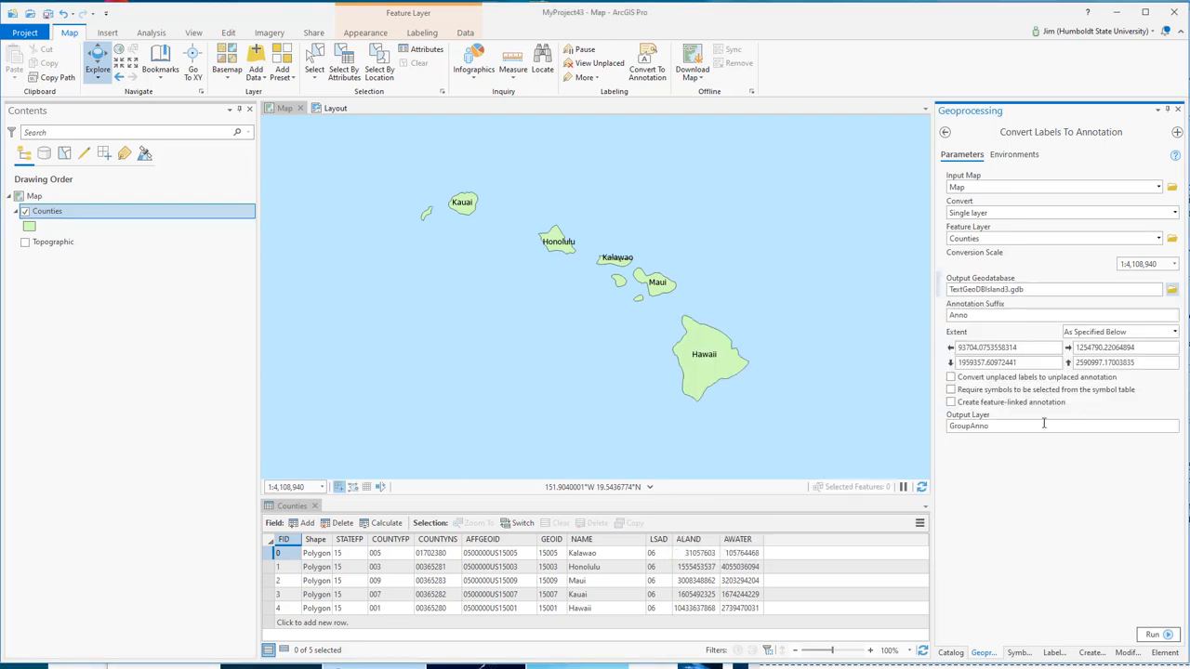
Set the annotation suffix to Island and the output layer to GroupIsland, and run the label conversion.
double_click(1017, 315)
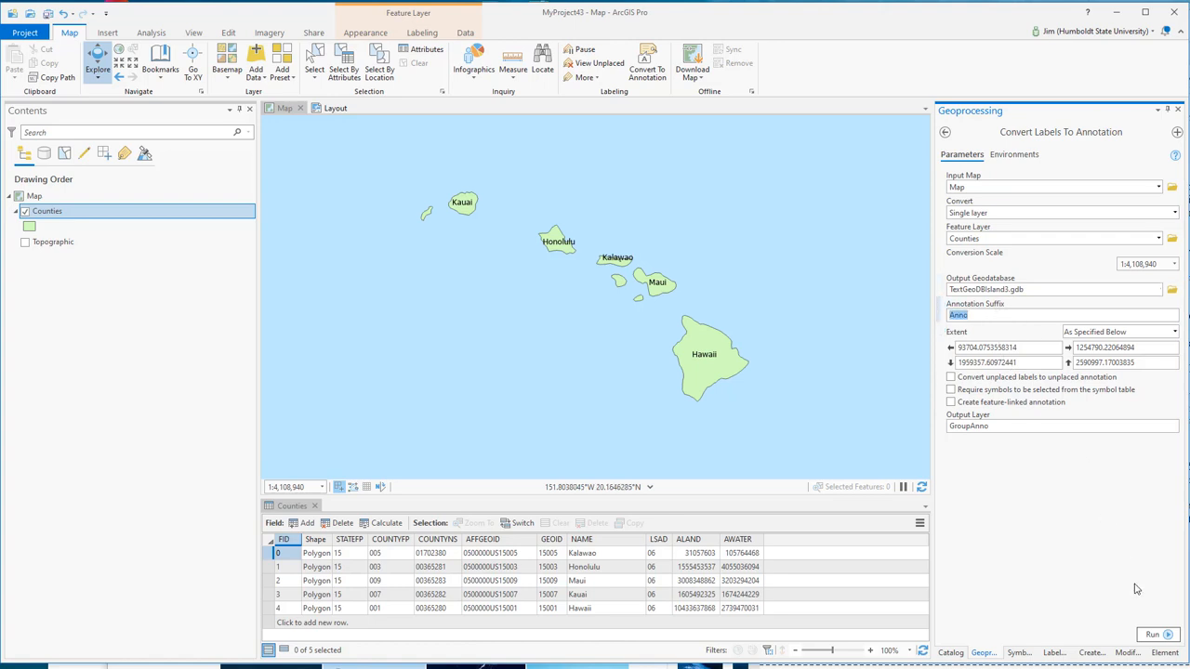
type("i")
double_click(967, 316)
key("ctrl+c")
left_click_drag(970, 425, 992, 426)
key("ctrl+v")
left_click(1153, 635)
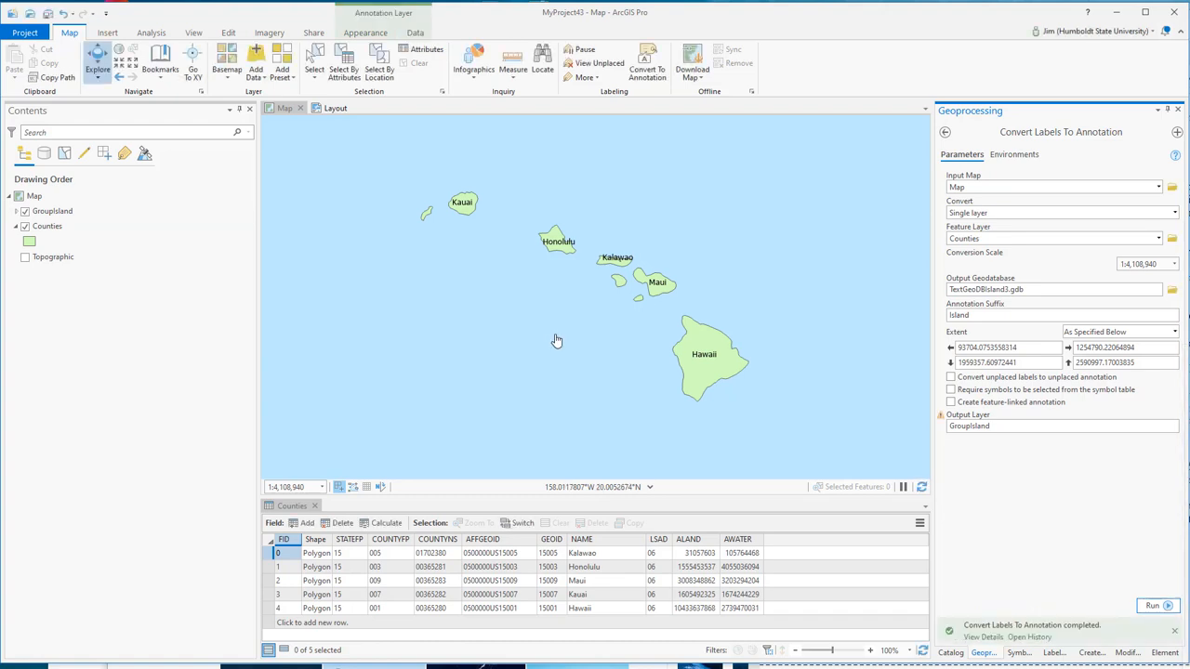
Turn labeling of the Counties layer on and off again to compare the labels with the annotation.
right_click(63, 229)
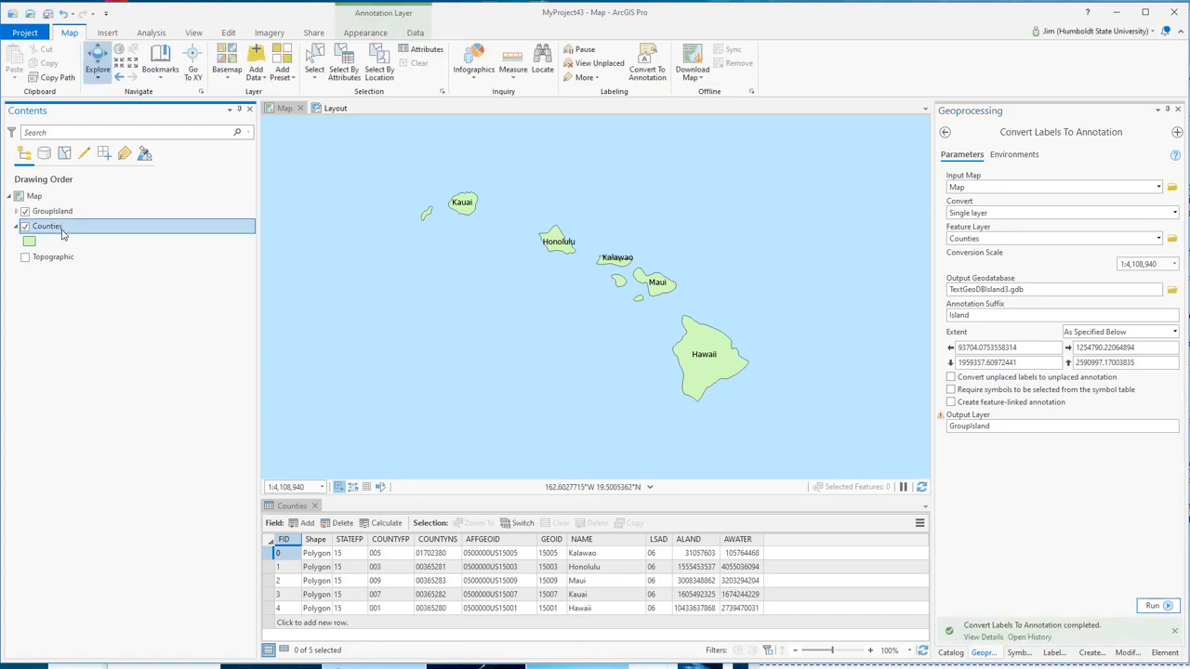
left_click(93, 449)
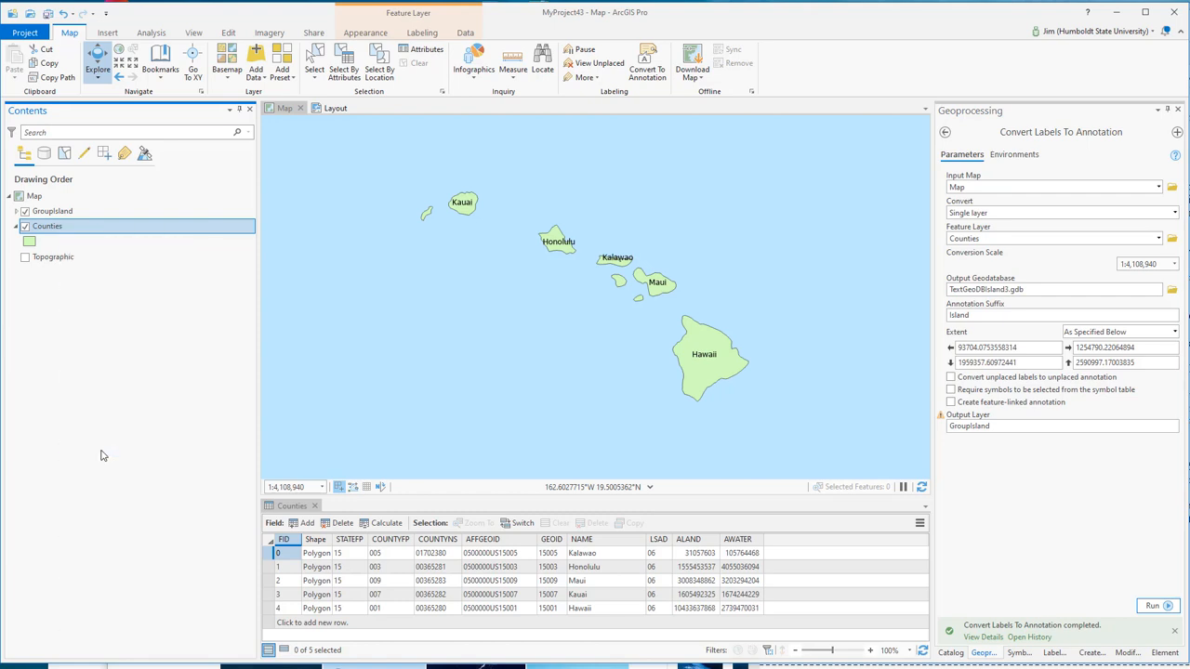
right_click(91, 231)
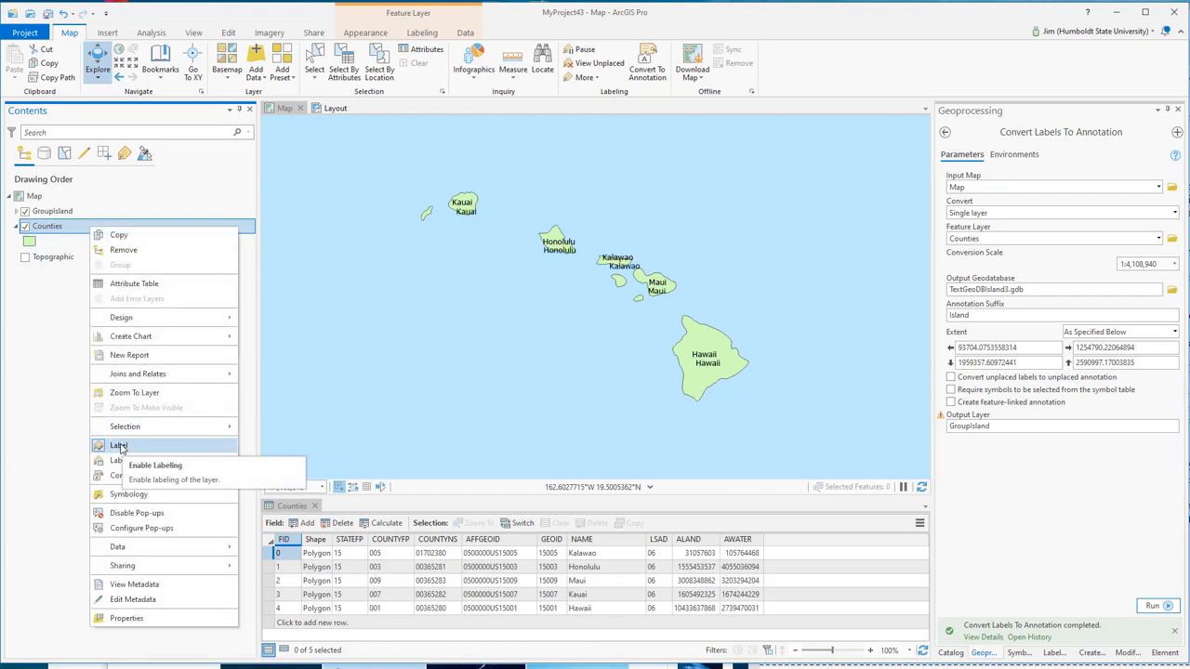
left_click(119, 448)
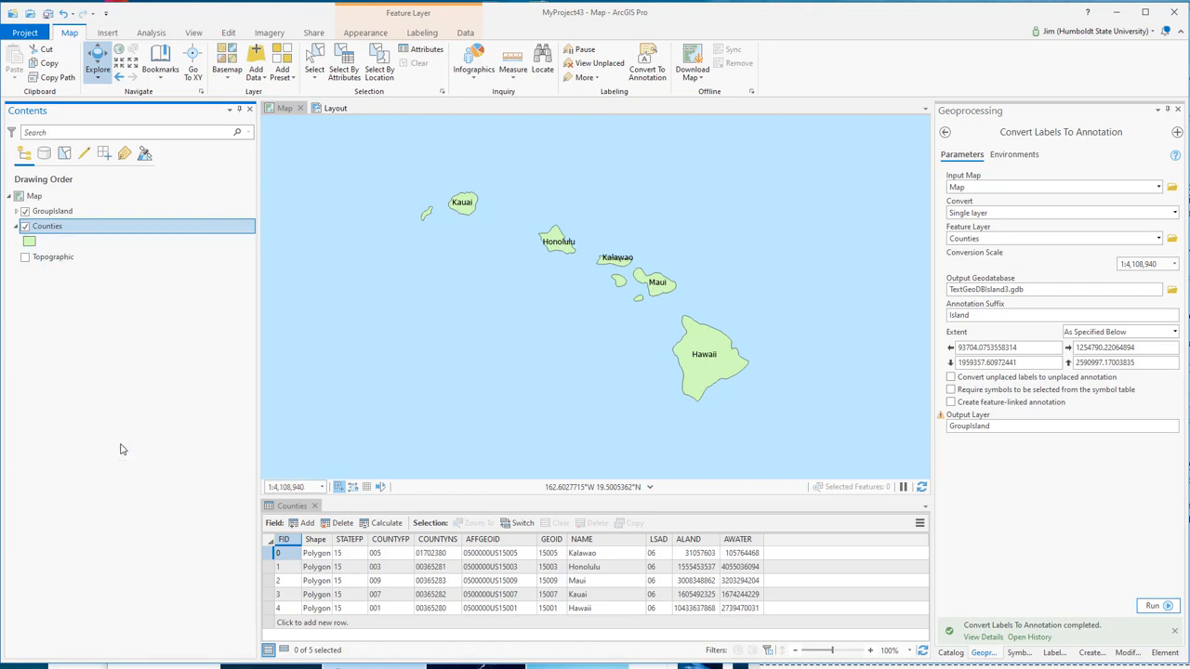
Expand the GroupIsland group down to its annotation class and select the CountiesIsland annotation layer.
left_click(25, 212)
left_click(17, 212)
left_click(23, 226)
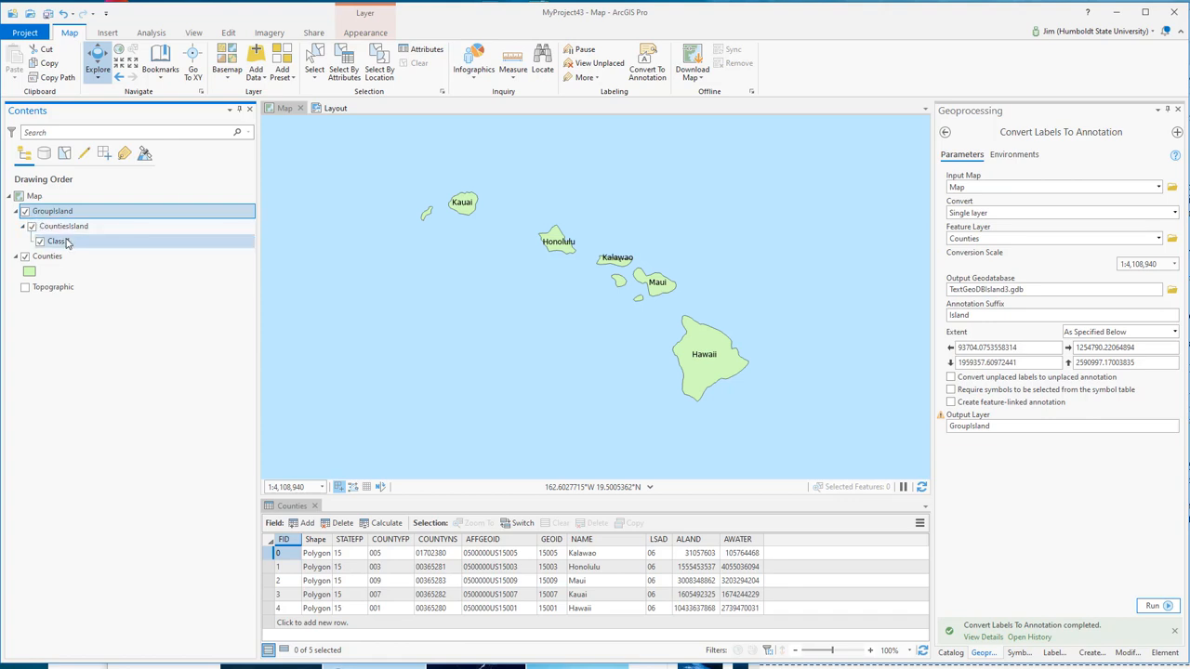
right_click(56, 213)
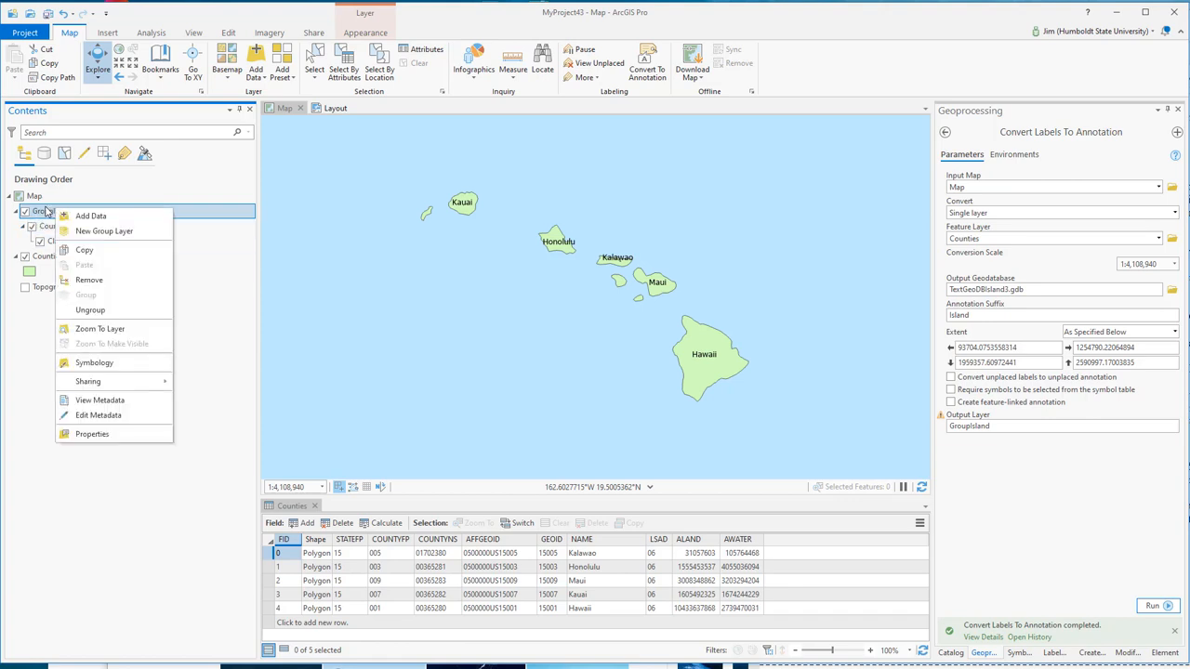
left_click(44, 213)
right_click(71, 225)
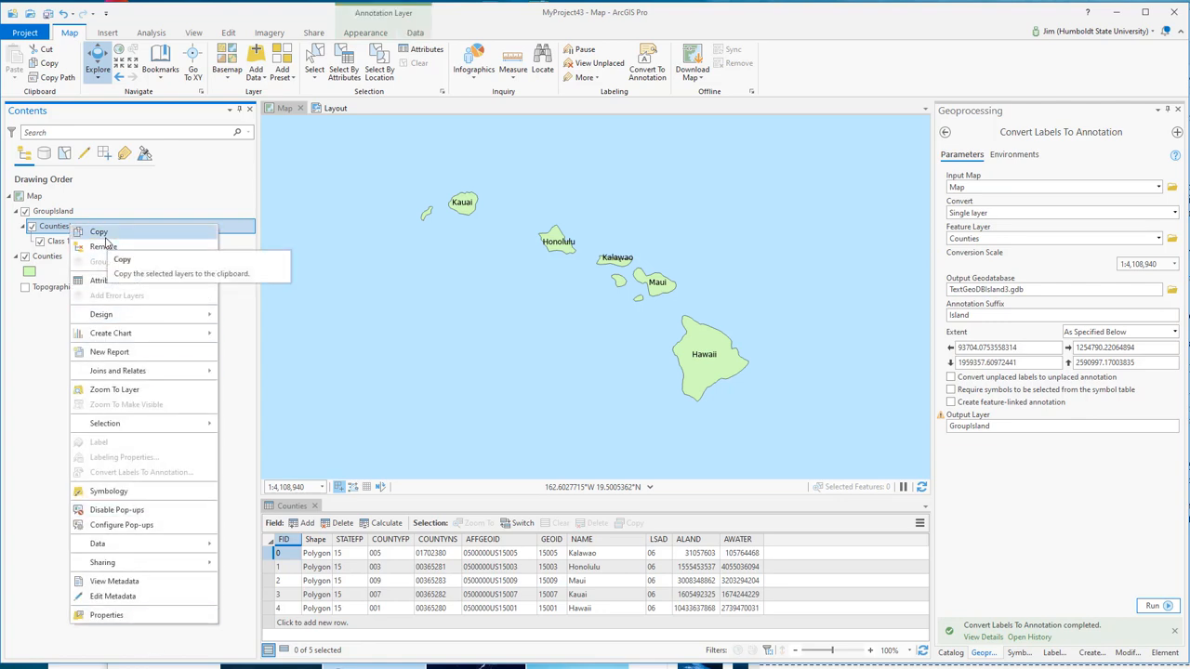
left_click(48, 228)
left_click(56, 226)
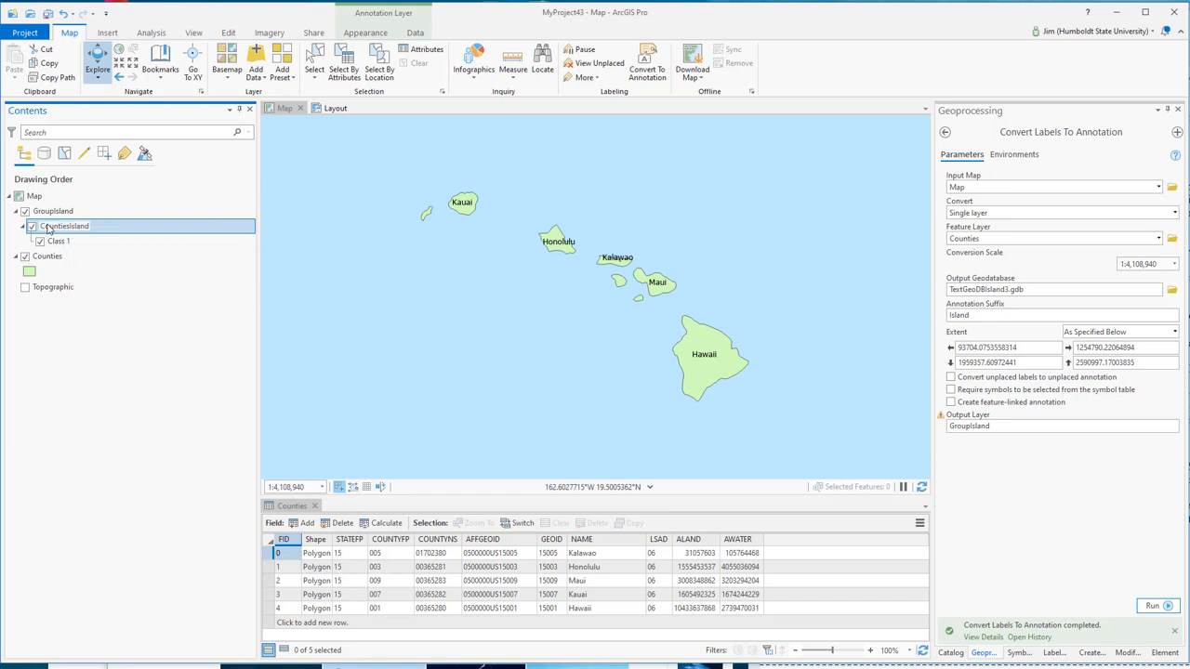
key("Return")
Open the Modify Features tools, select the Hawaii annotation on the map and activate the Move tool.
left_click(229, 34)
left_click(310, 61)
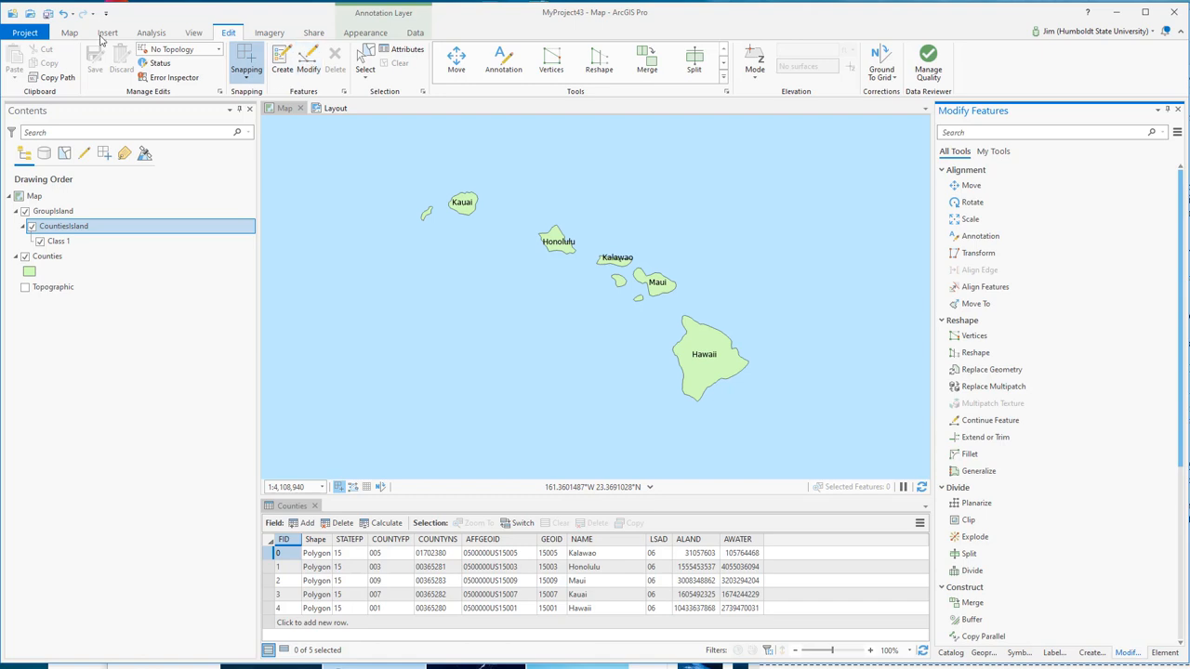
left_click(71, 37)
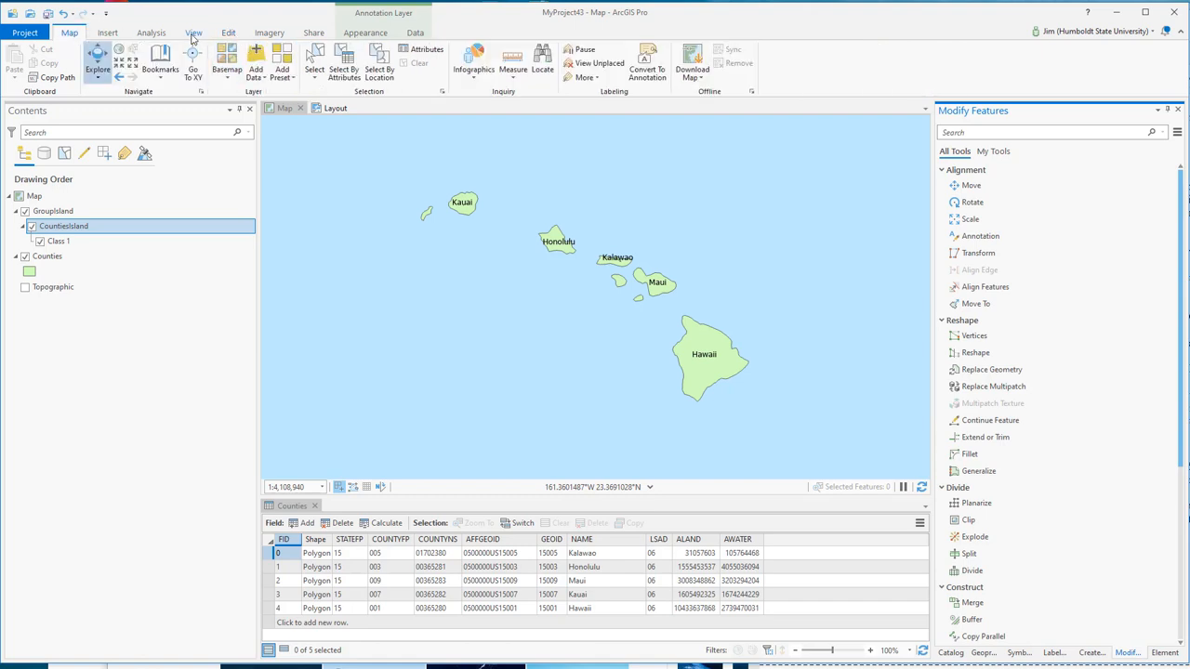
left_click(227, 34)
left_click(365, 61)
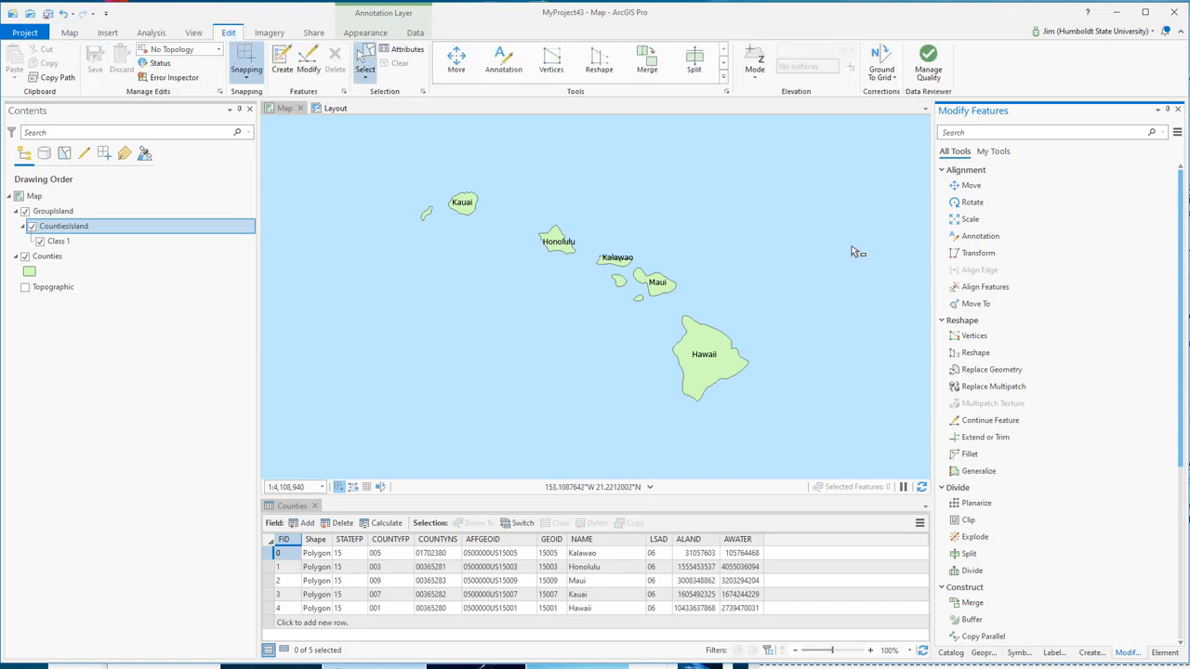
left_click(974, 350)
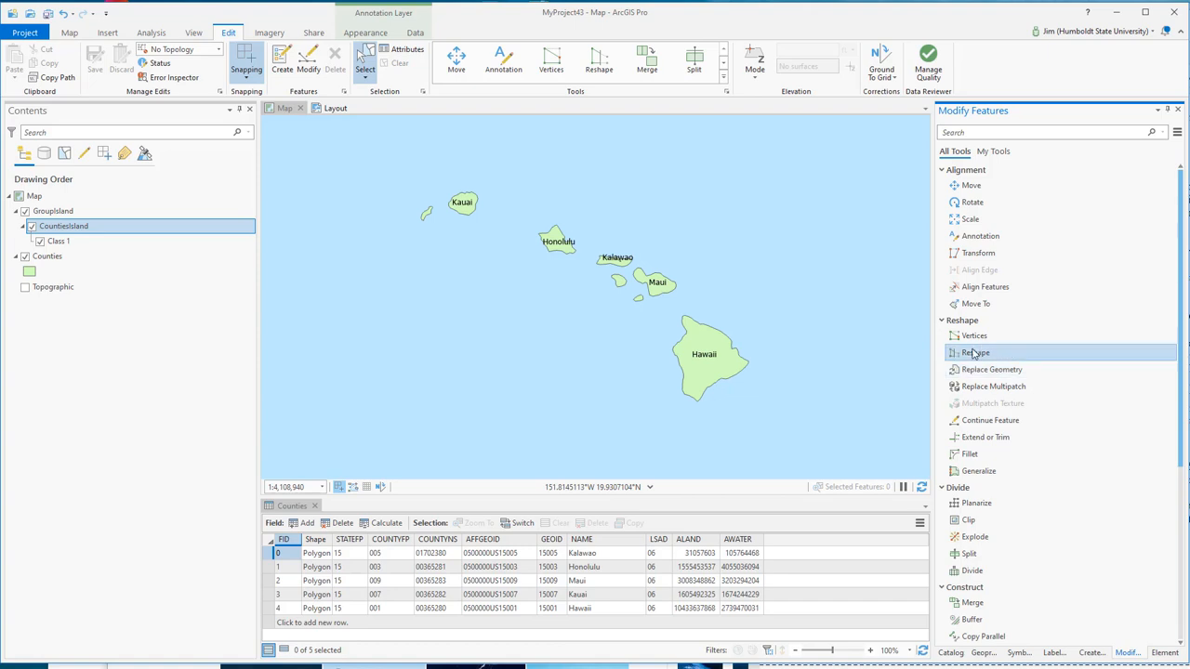
left_click(708, 355)
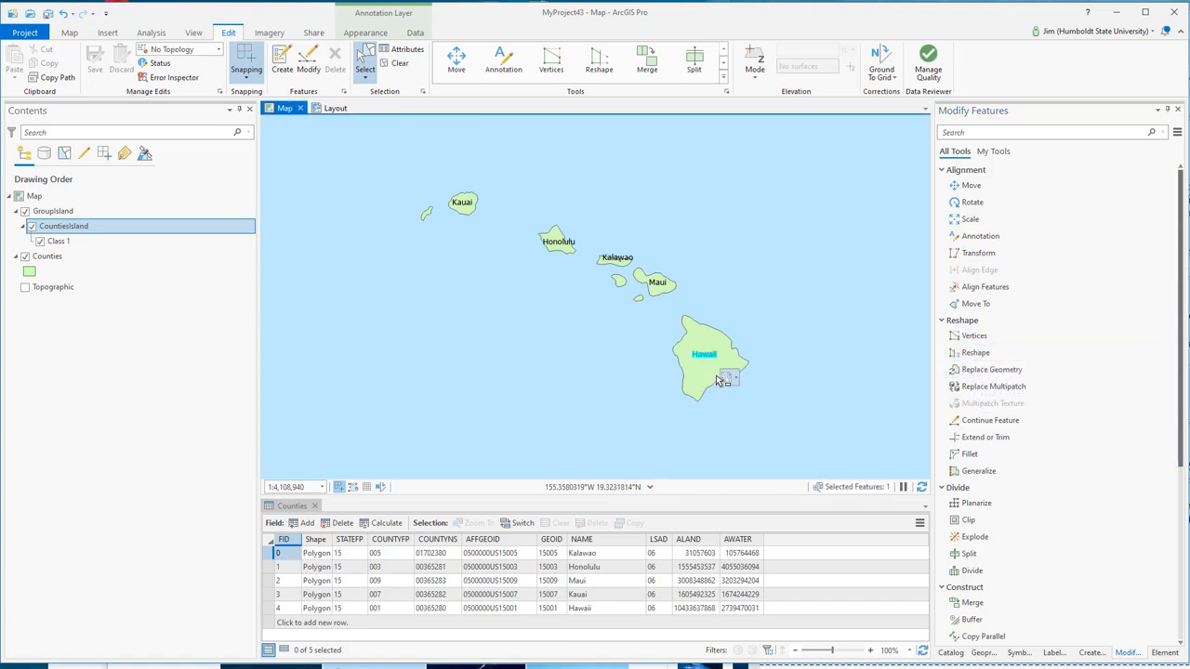
left_click(970, 185)
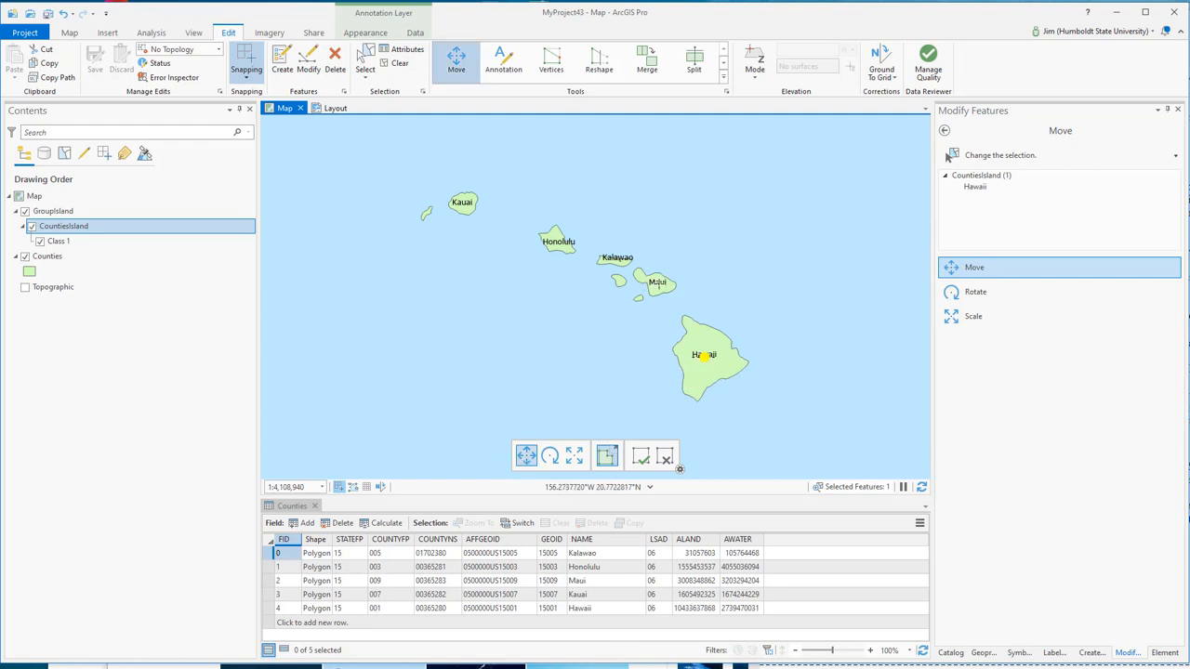
Move the Maui annotation to the upper right of its island, and the Kalawao and Honolulu annotations above theirs.
left_click(656, 283)
left_click(616, 260)
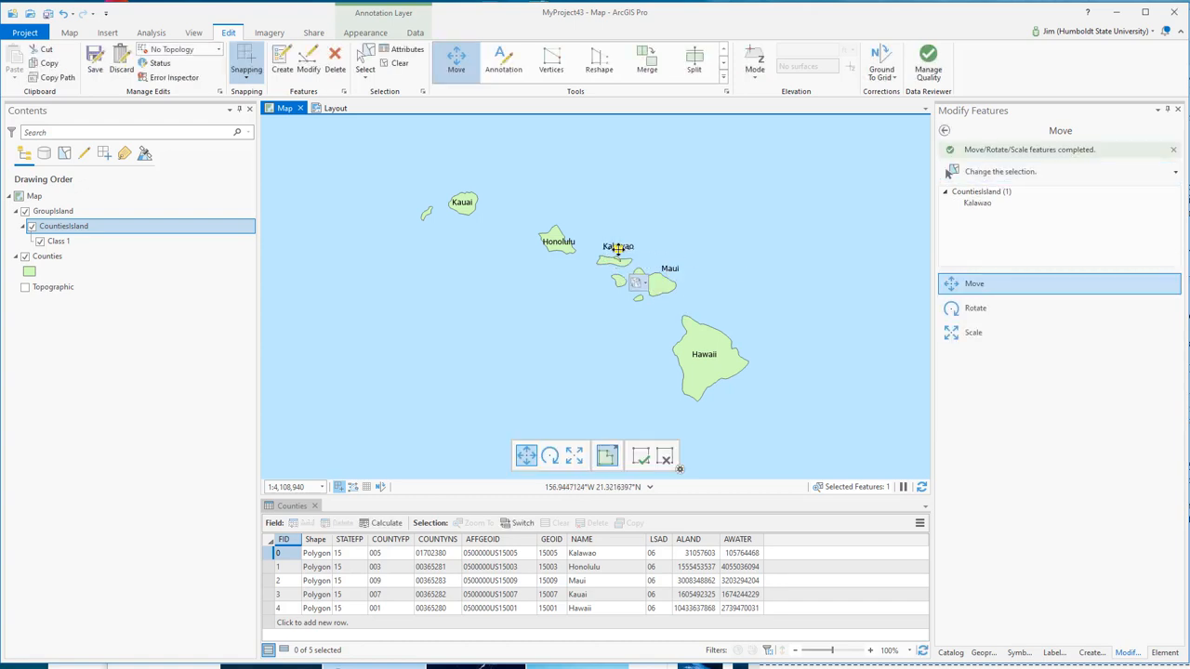
left_click(558, 245)
left_click_drag(558, 244, 551, 217)
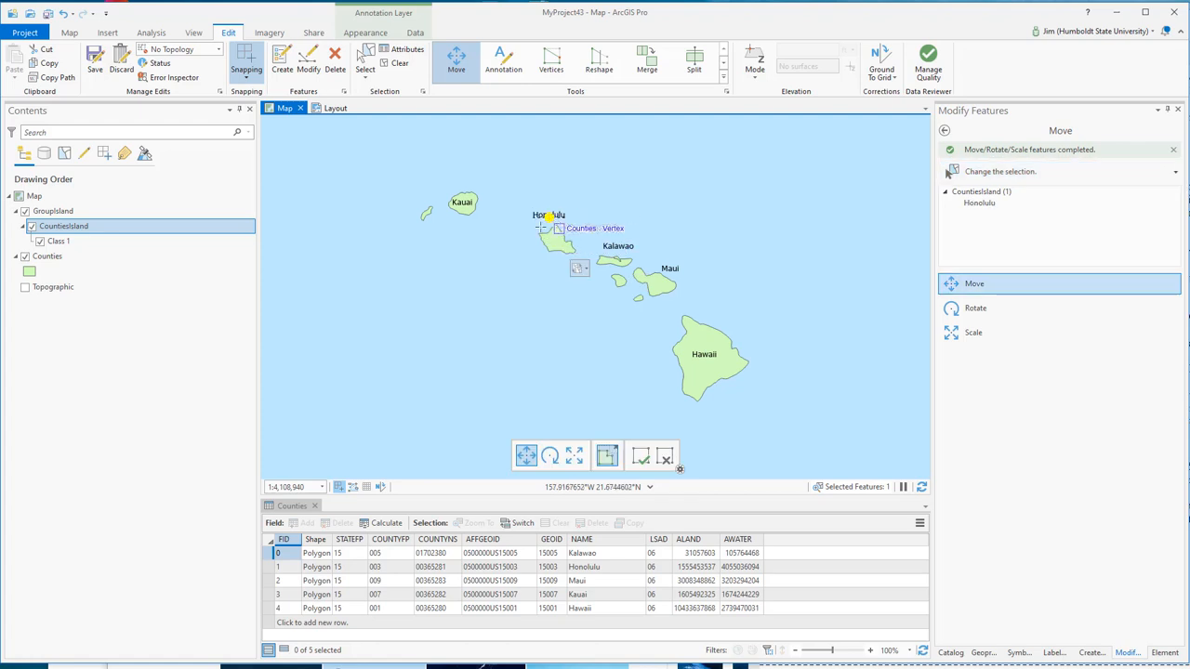
Move the Kauai annotation below its island and reposition the Honolulu annotation below its island.
left_click(462, 203)
left_click_drag(462, 203, 449, 227)
left_click(547, 215)
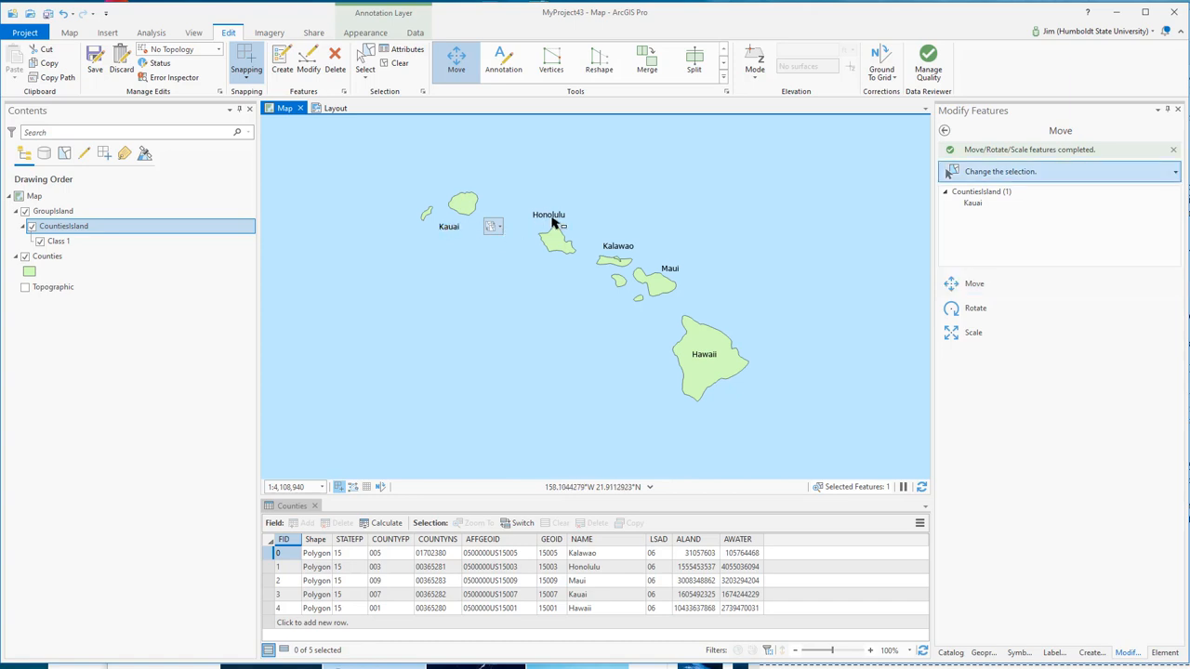
left_click_drag(547, 215, 548, 261)
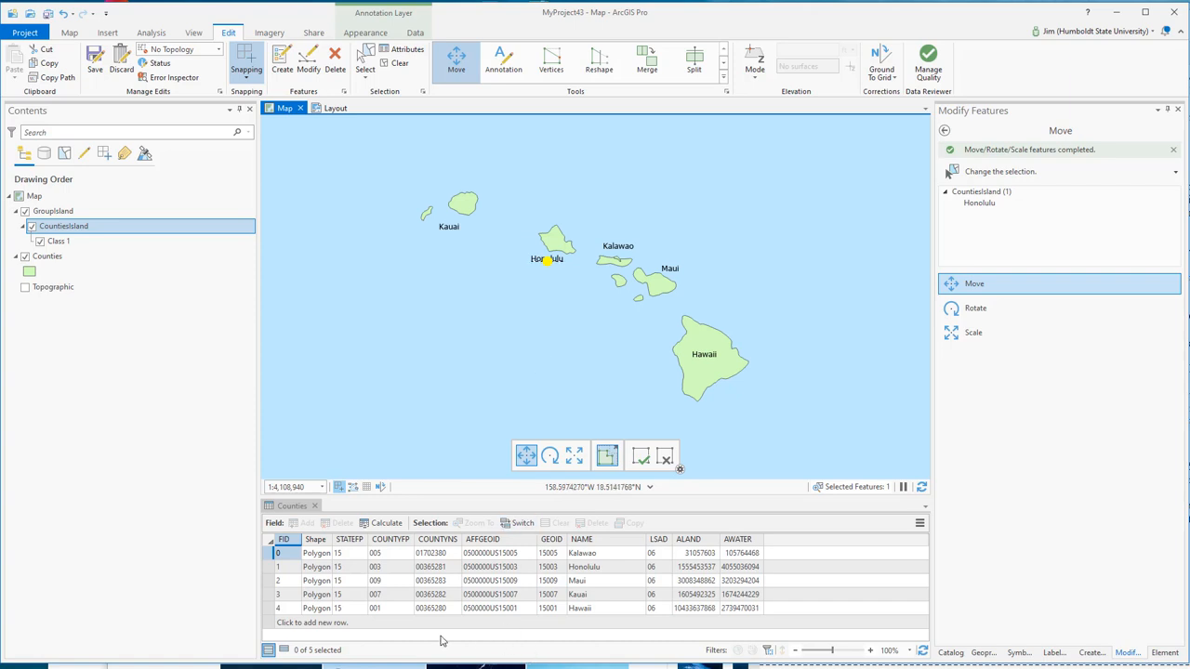
Close the Counties table, open the attribute table of the CountiesIsland annotation layer and shrink it to show more of the map.
left_click(315, 506)
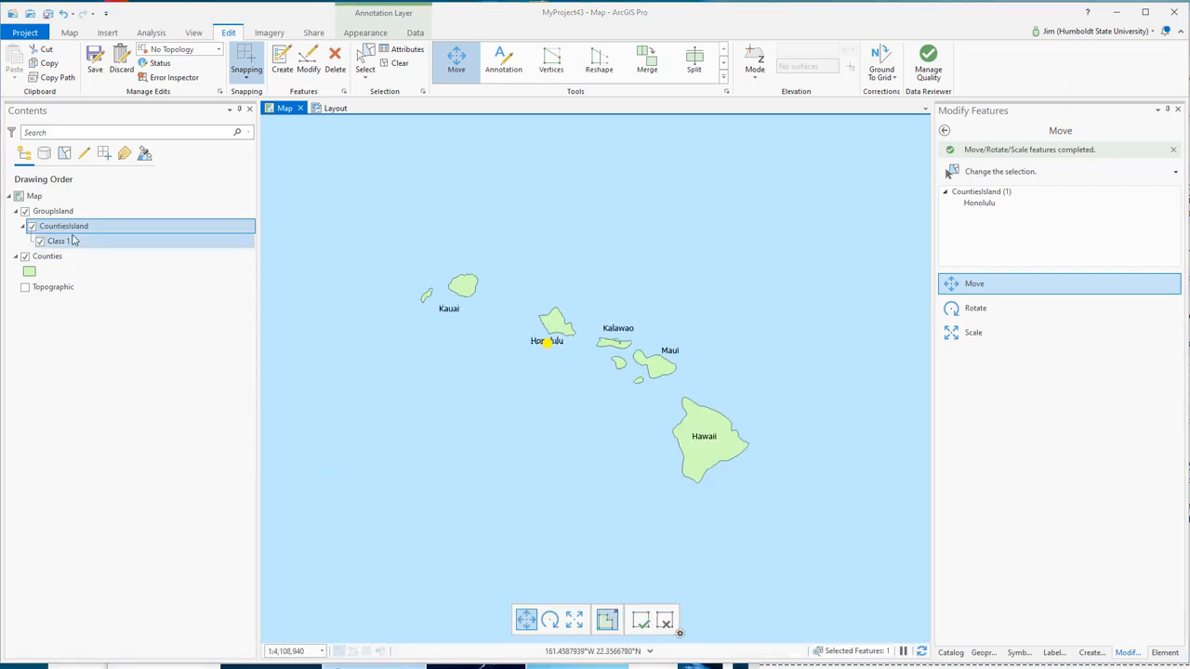
right_click(75, 227)
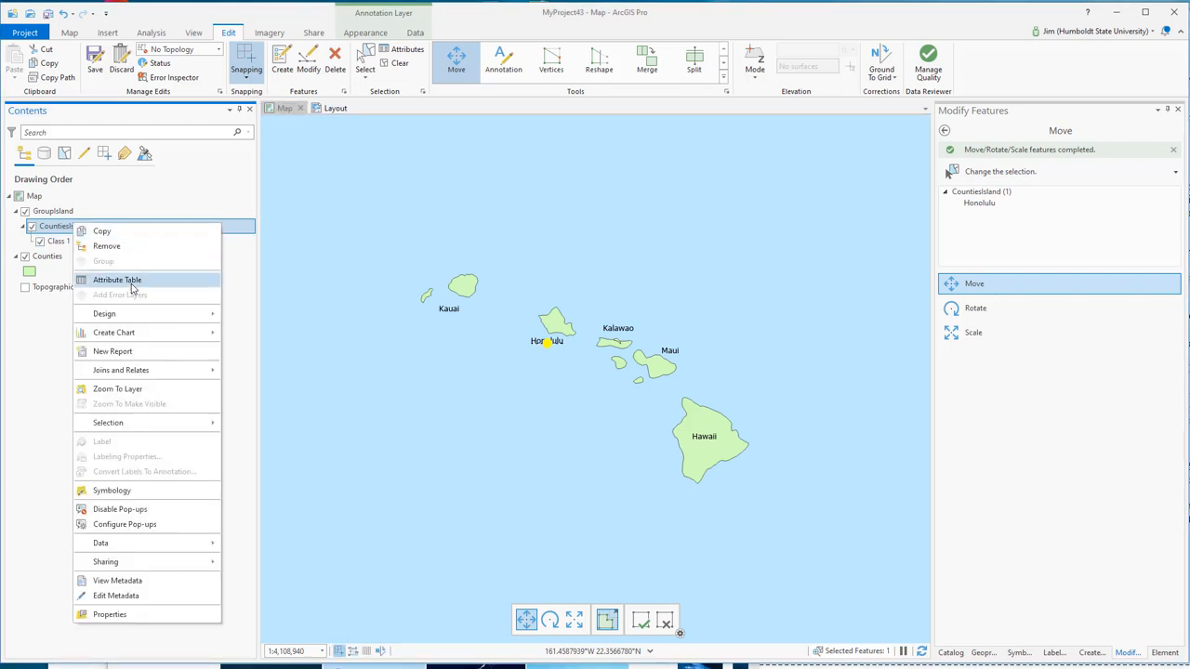
key("Return")
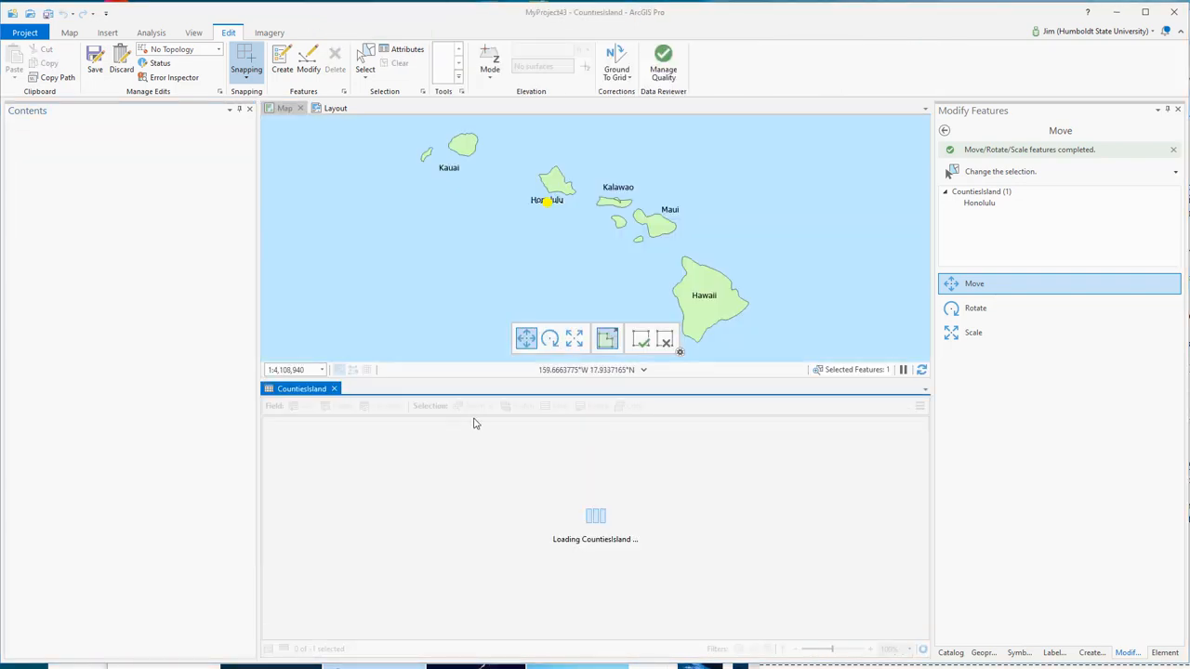
left_click_drag(496, 379, 496, 456)
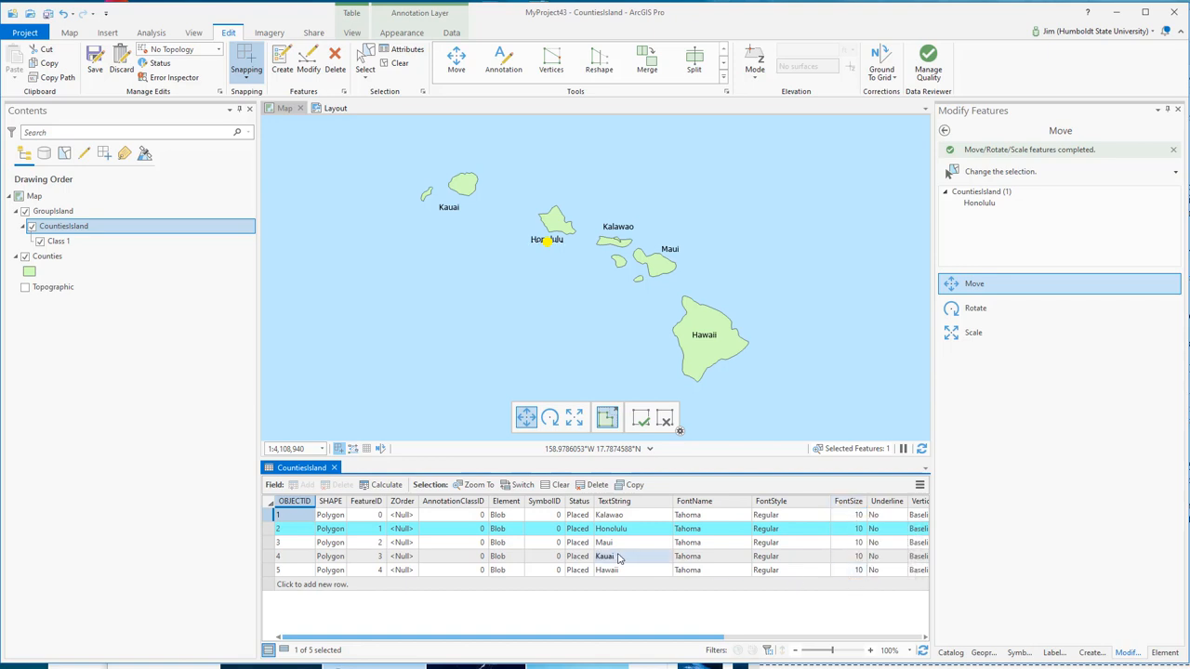
Set the FontSize of the Hawaii annotation to 20 and of the Maui and Kalawao annotations to 18.
double_click(840, 572)
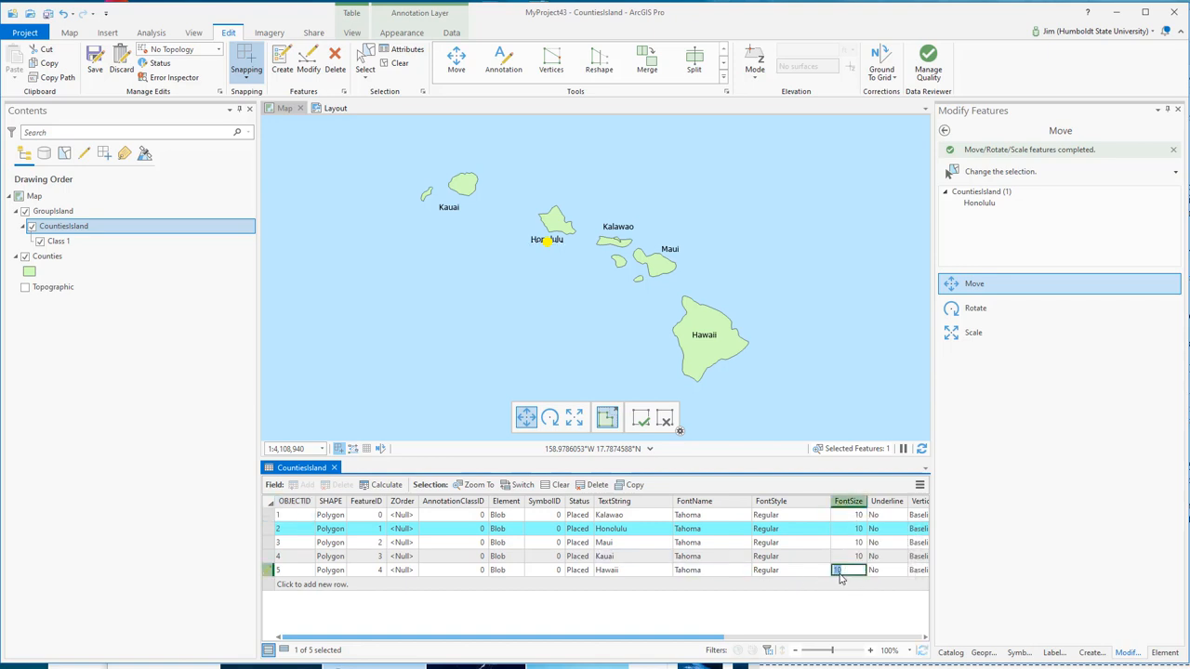
key("Return")
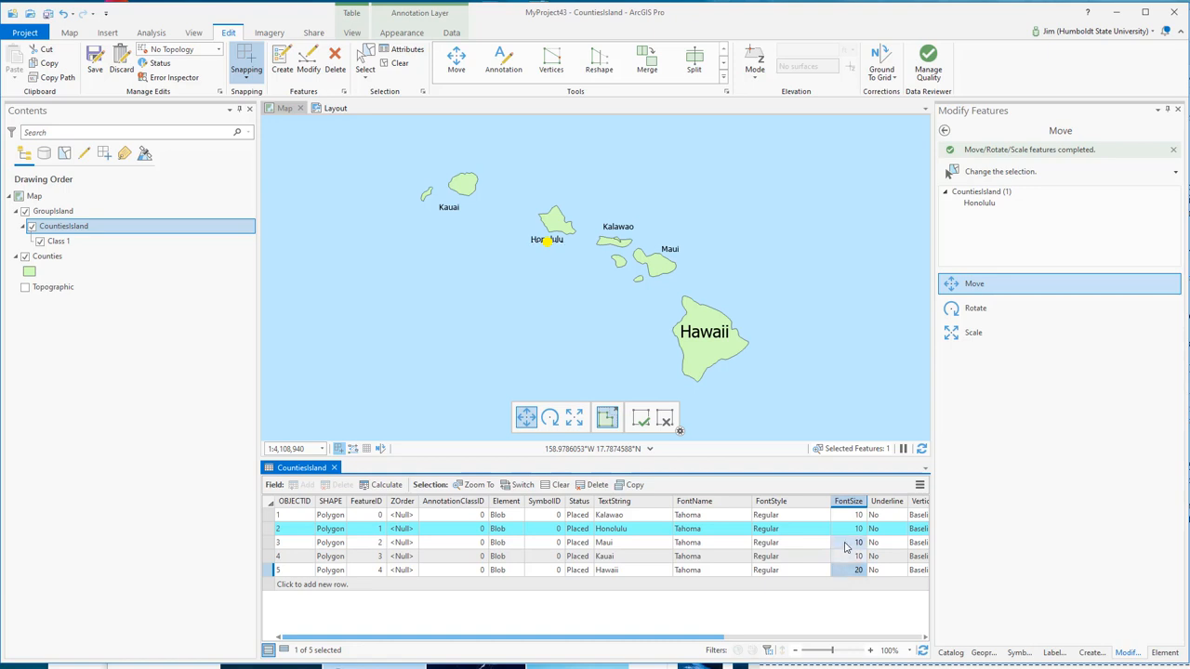
double_click(840, 543)
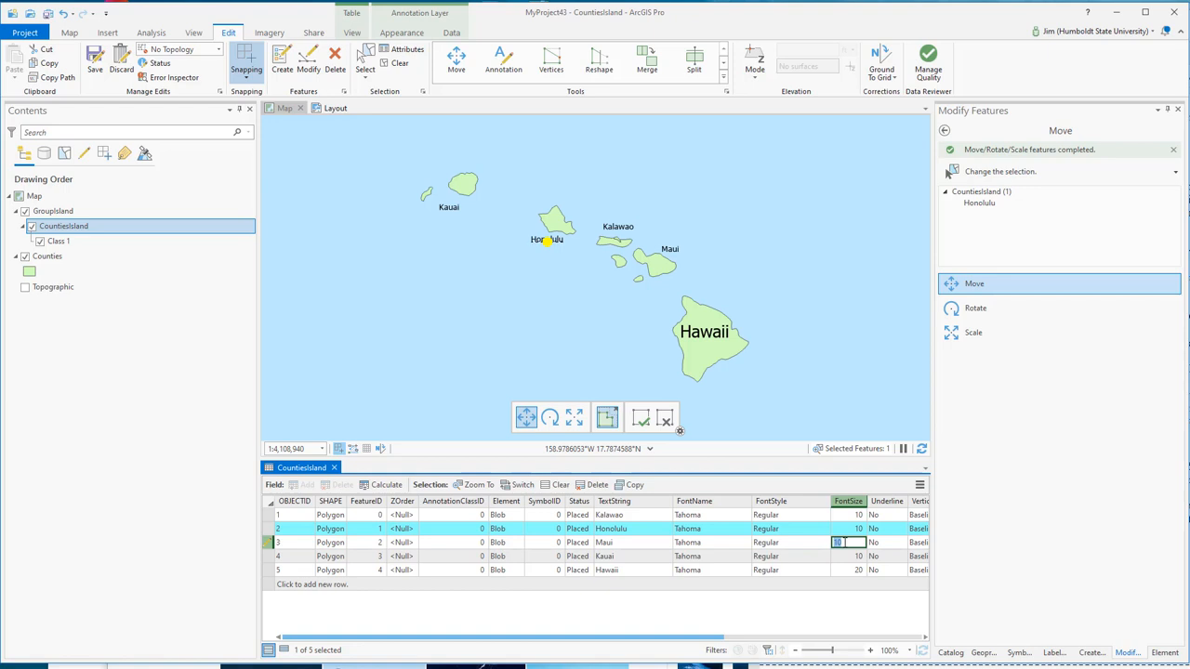
key("Return")
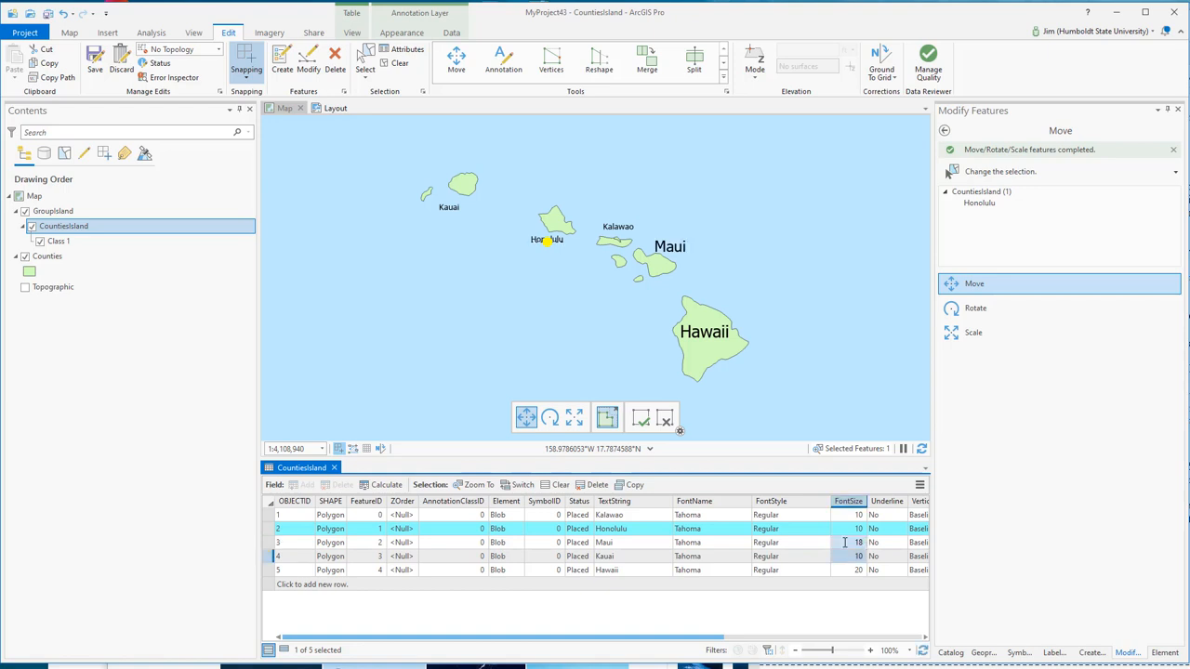
double_click(844, 515)
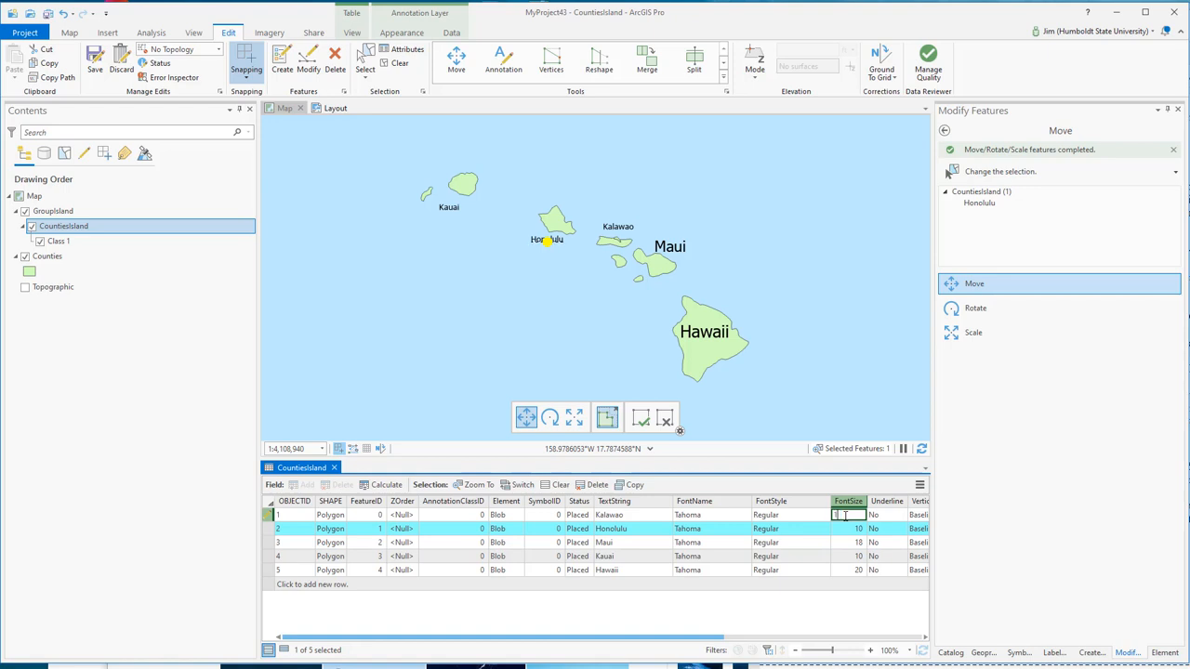
key("Return")
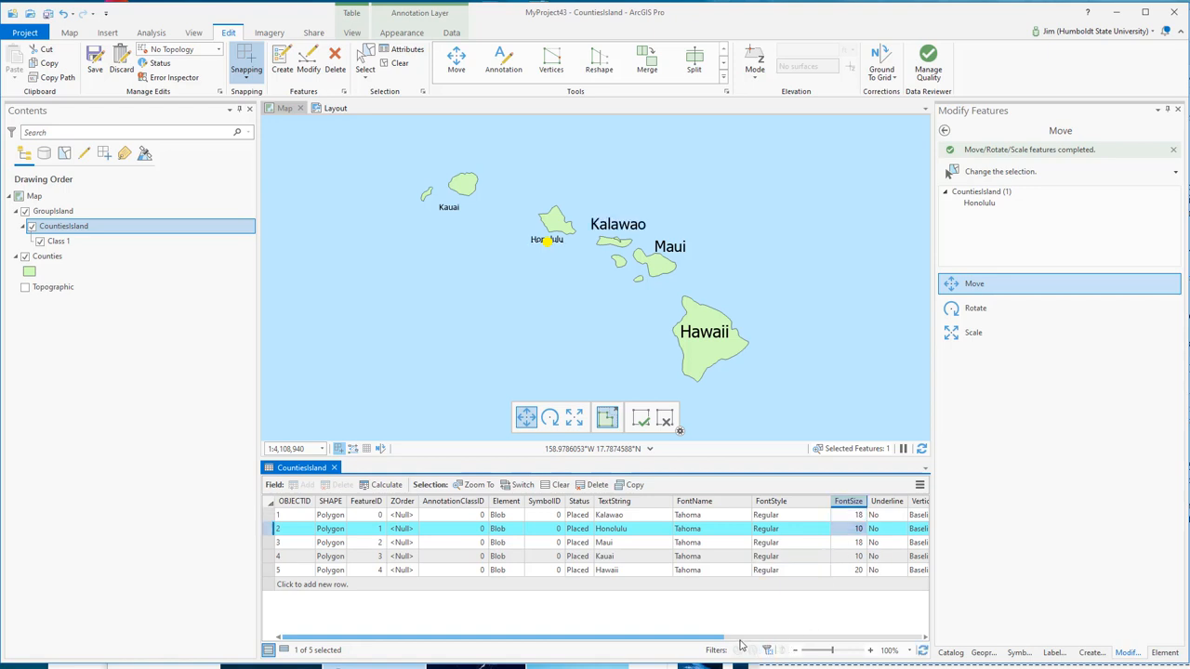
mouse_move(723, 642)
left_mouse_down()
mouse_move(929, 636)
mouse_move(639, 643)
mouse_move(883, 640)
left_mouse_up()
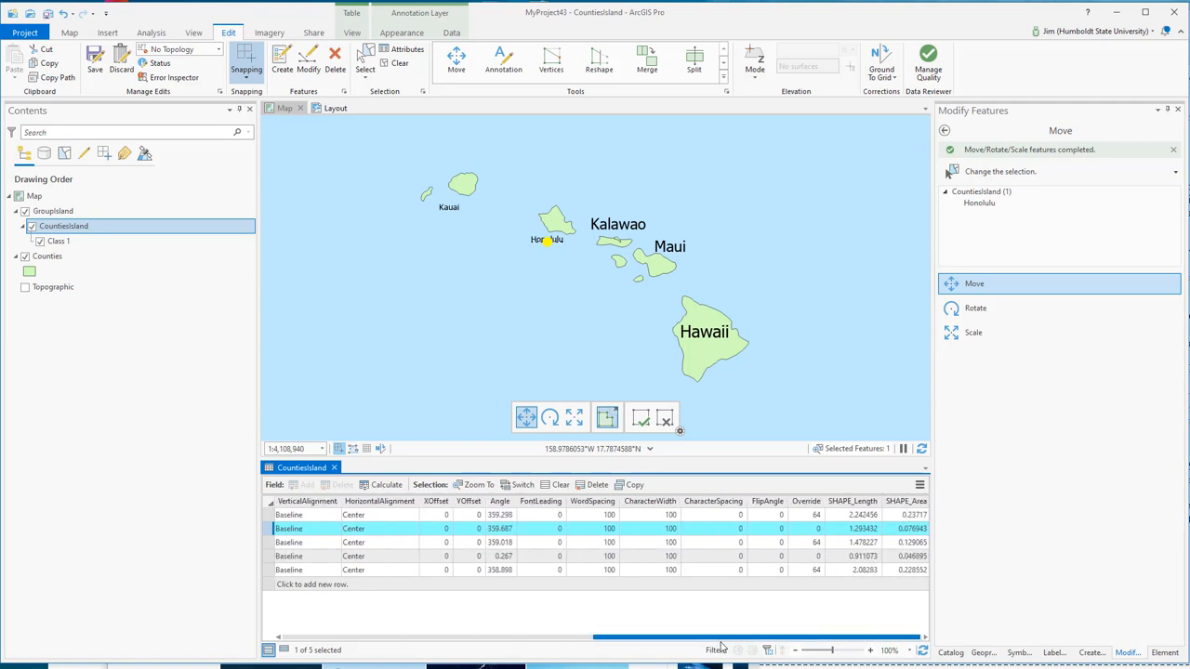
left_click_drag(721, 647, 655, 642)
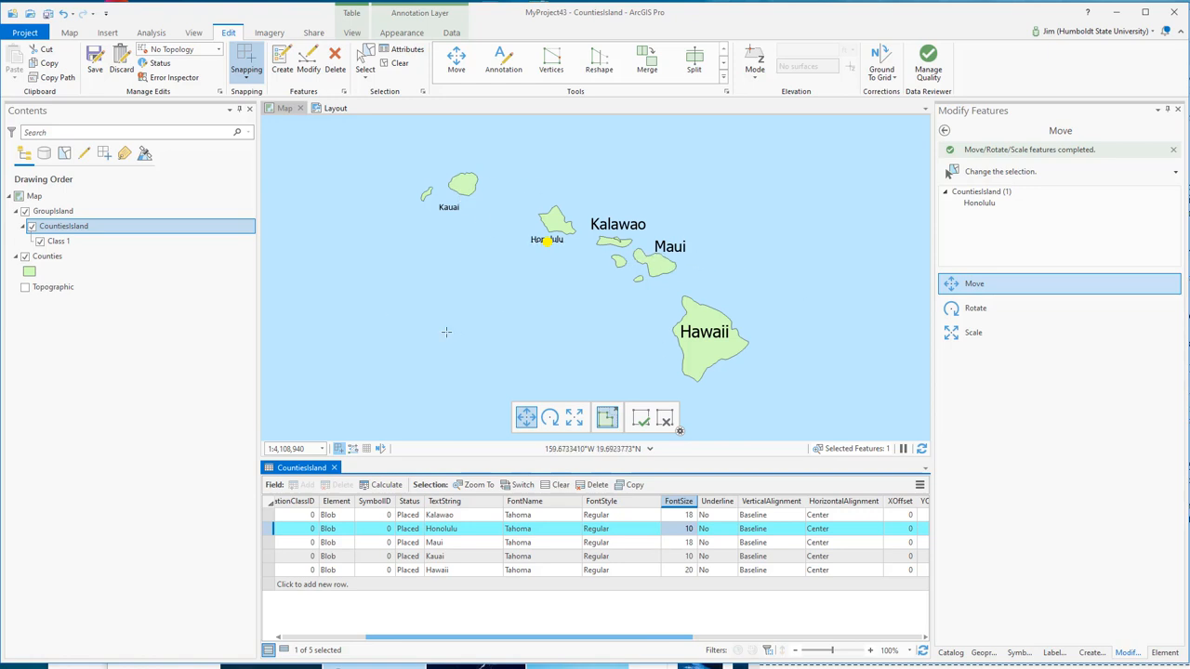
Create a horizontal annotation reading "Hawaiian Islands" from the Class 1 template in the ocean north of Maui.
left_click(281, 67)
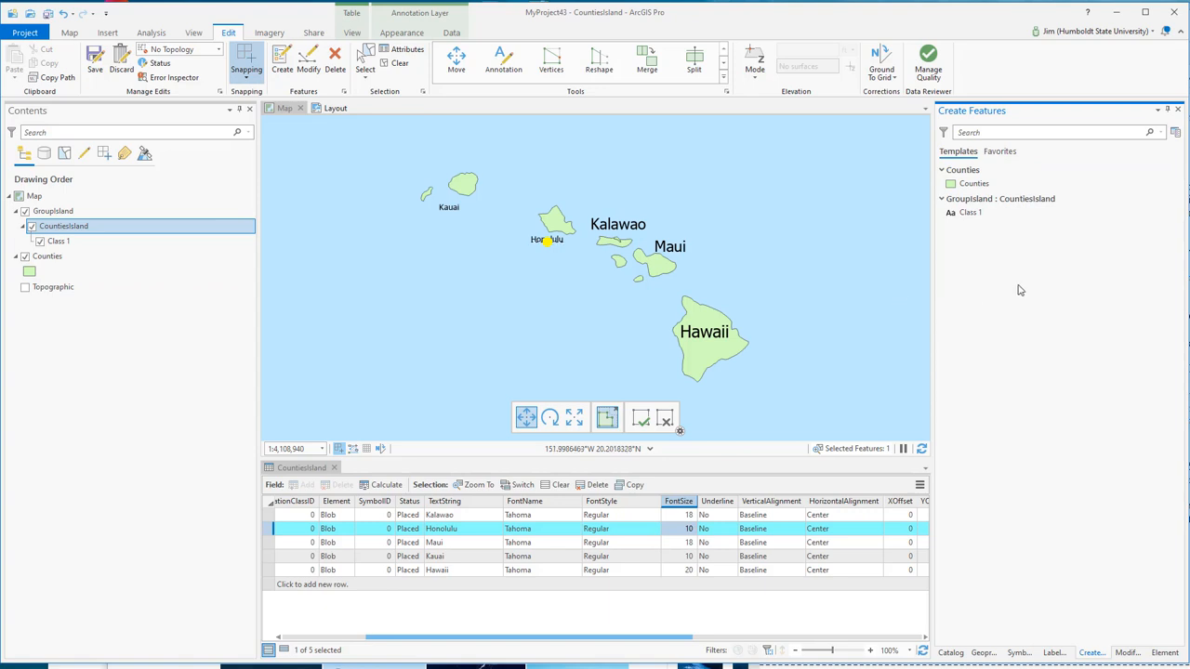
left_click(971, 214)
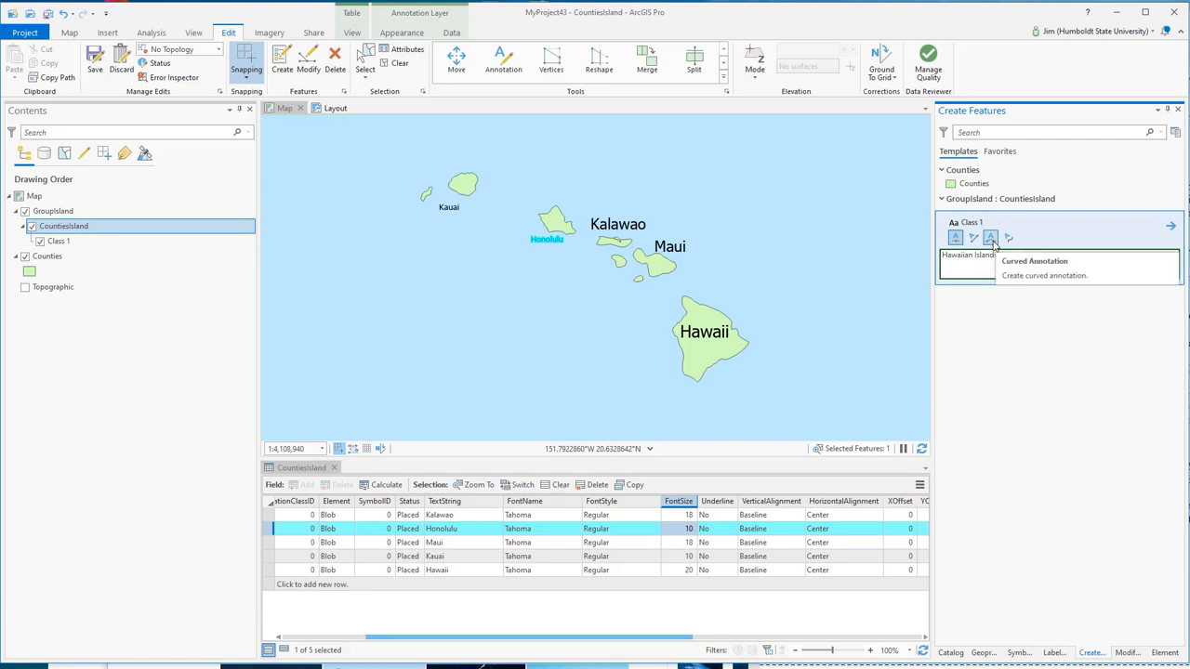
left_click(955, 240)
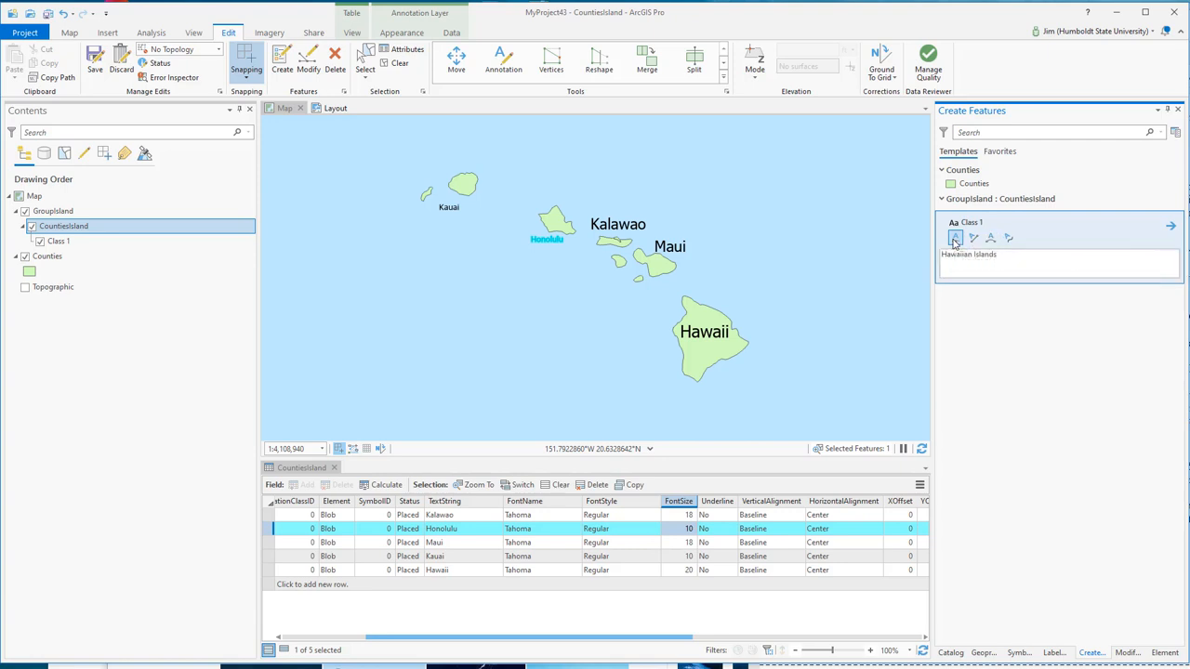
left_click(689, 185)
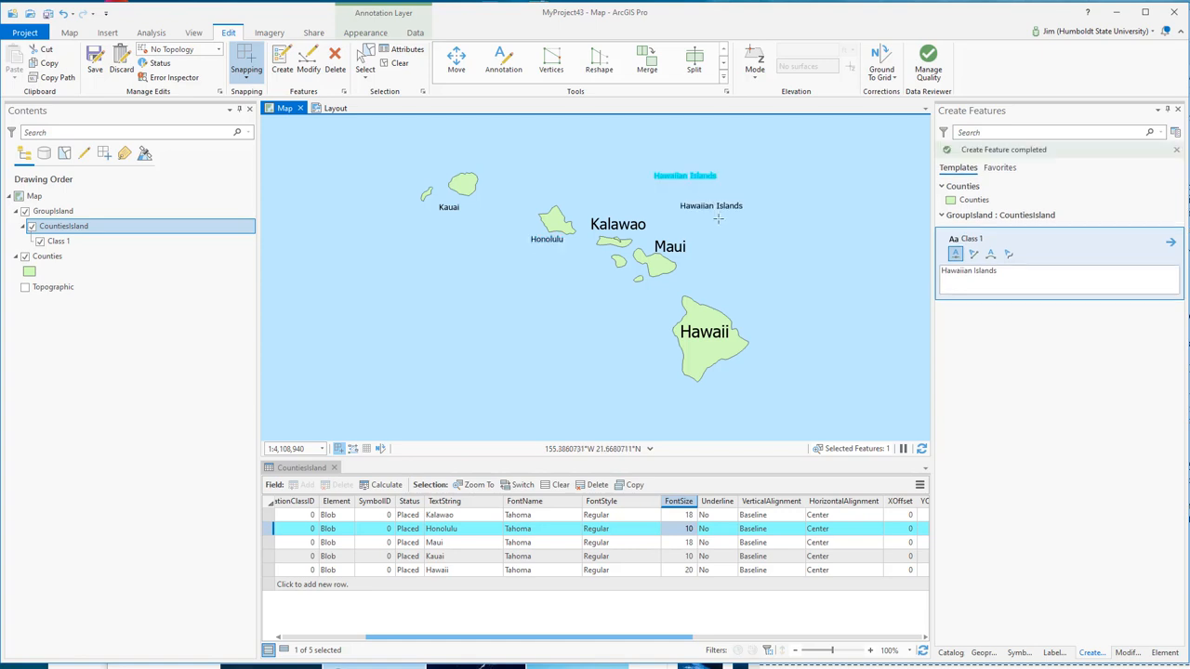
Create a straight "Hawaiian Islands" annotation sloping upward to the east in the ocean southwest of Honolulu.
left_click(972, 253)
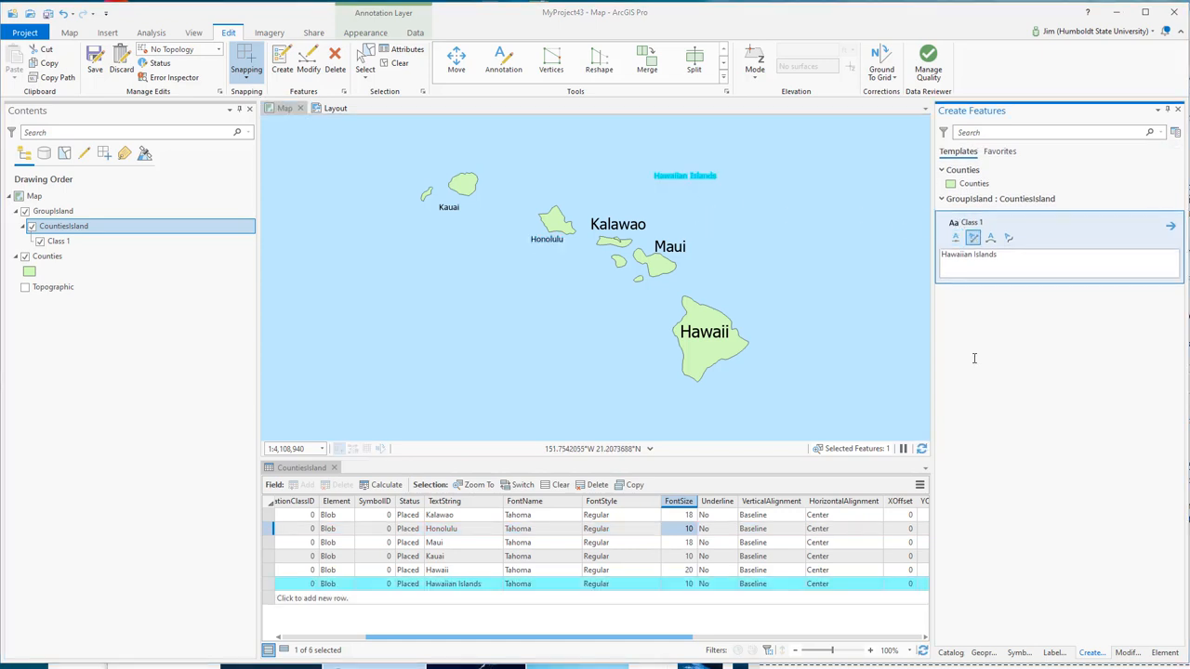
left_click(336, 327)
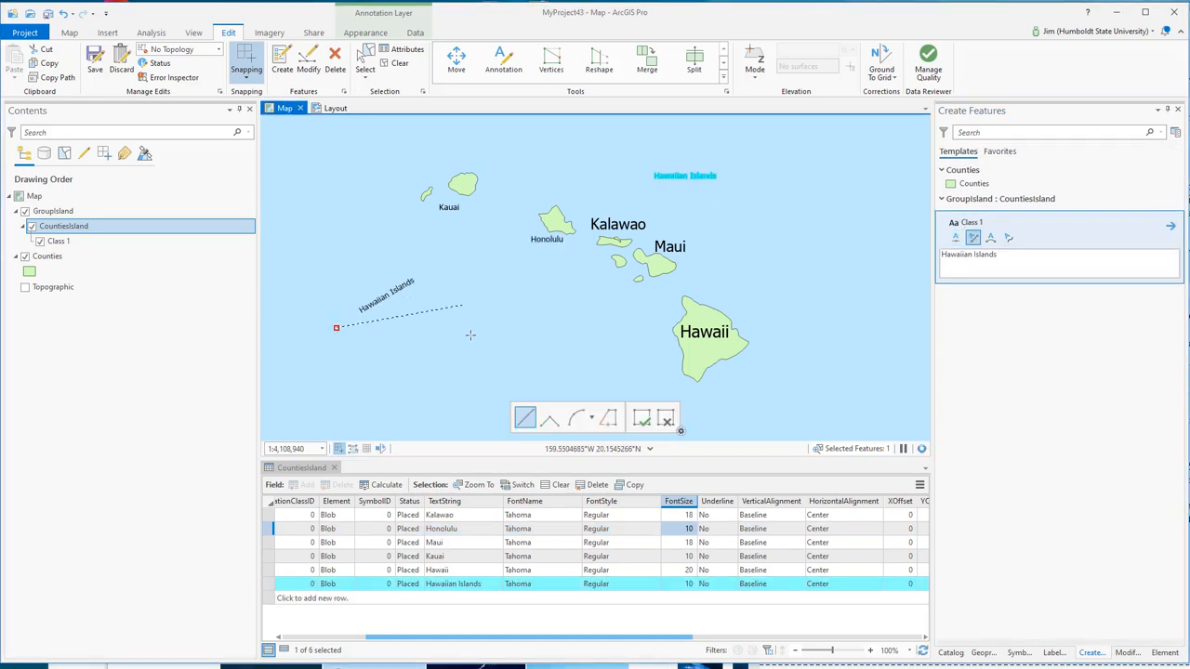
left_click(461, 283)
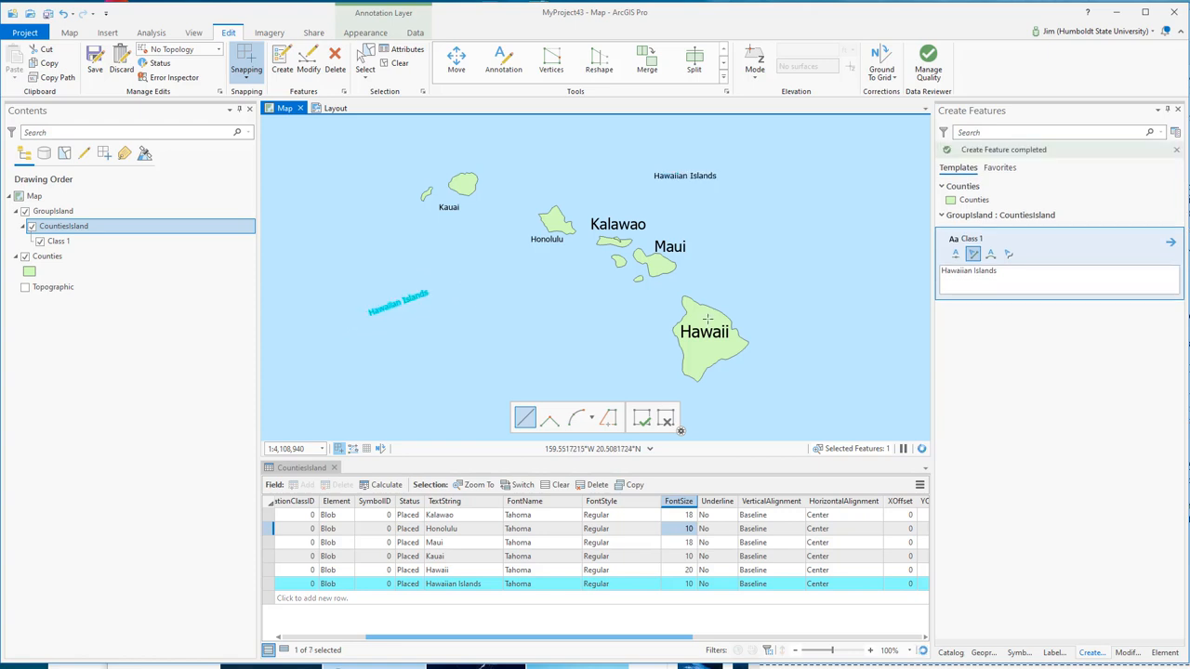
Create a curved "Hawaiian Islands" annotation arcing along the northeast side of the island chain, from north of Kalawao to east of Hawaii.
left_click(989, 257)
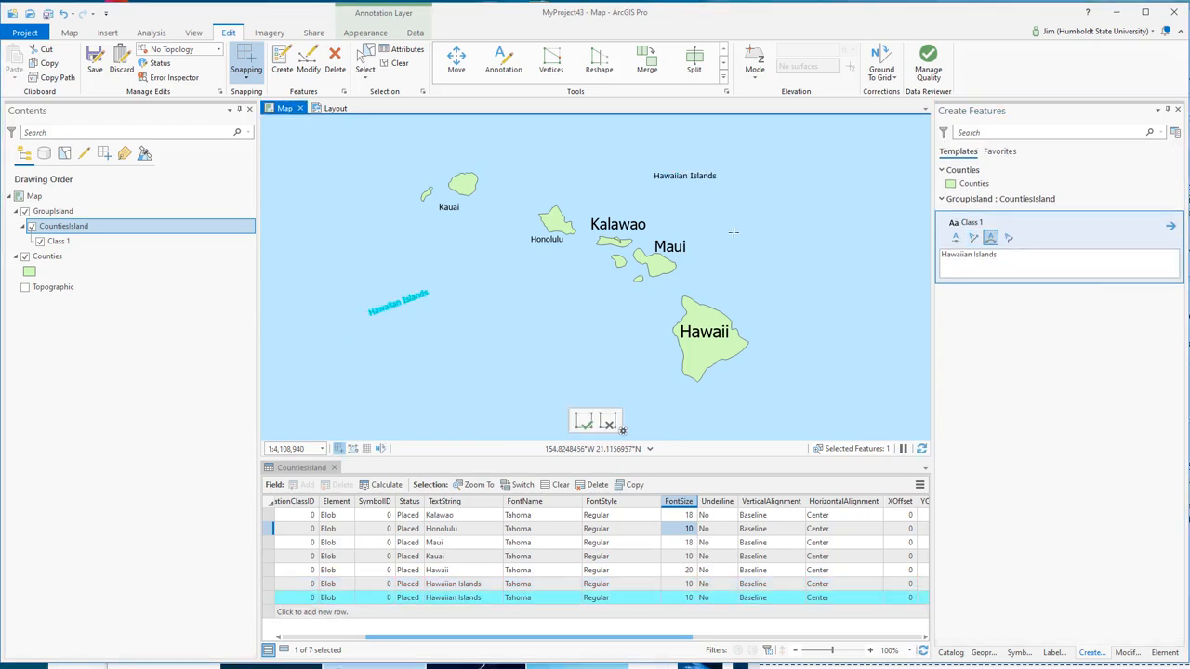
left_click(620, 159)
left_click(699, 193)
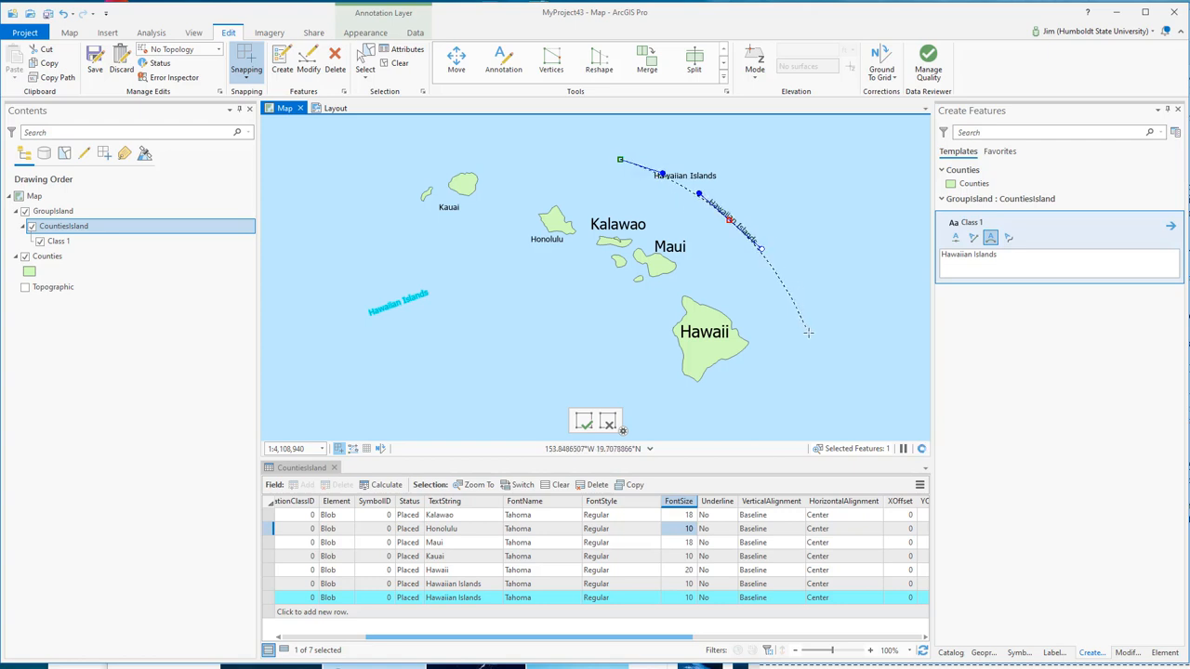
double_click(808, 334)
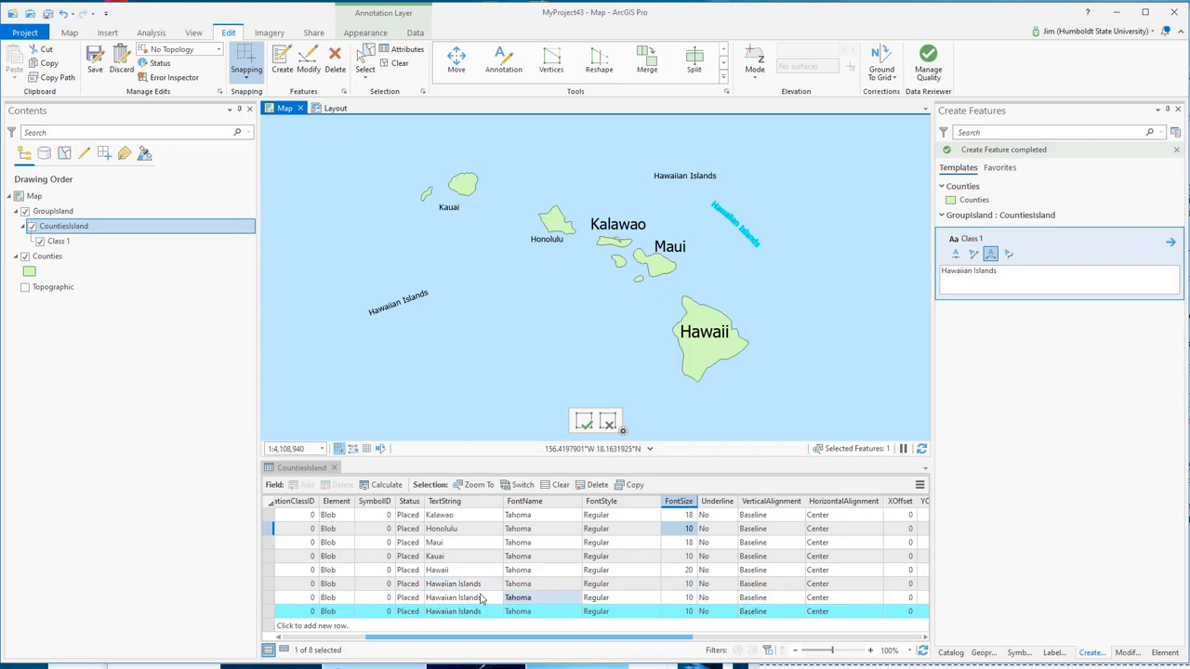
Delete the horizontal and straight "Hawaiian Islands" annotations from the CountiesIsland table, keeping only the curved one.
left_click(276, 583)
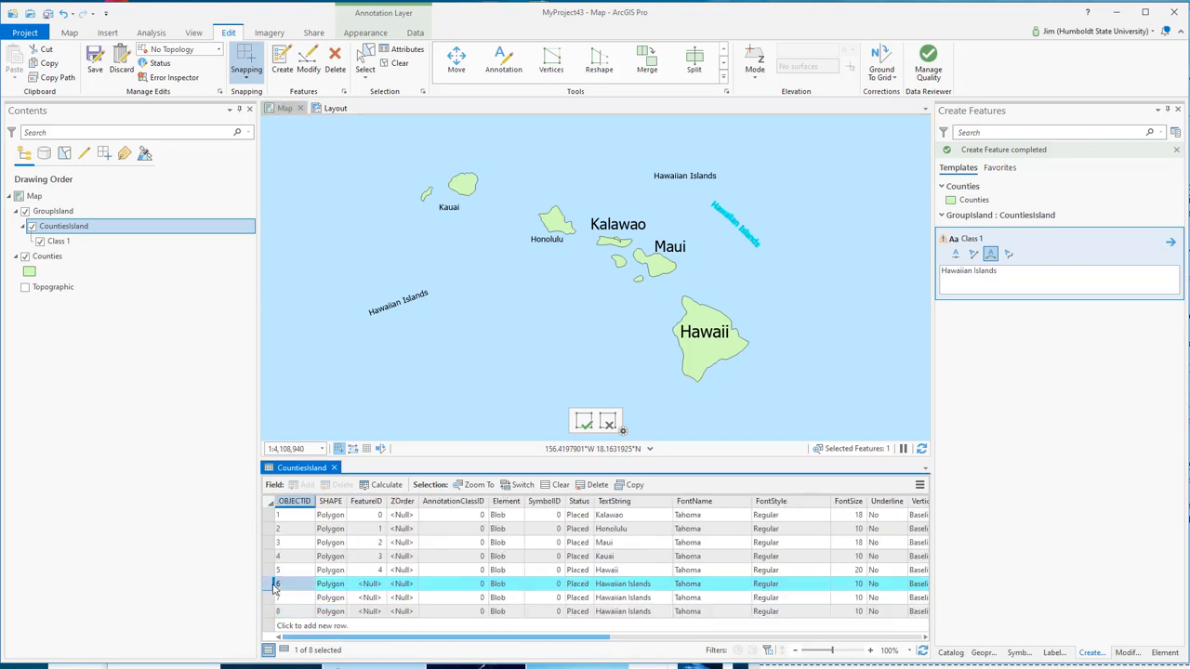
right_click(276, 586)
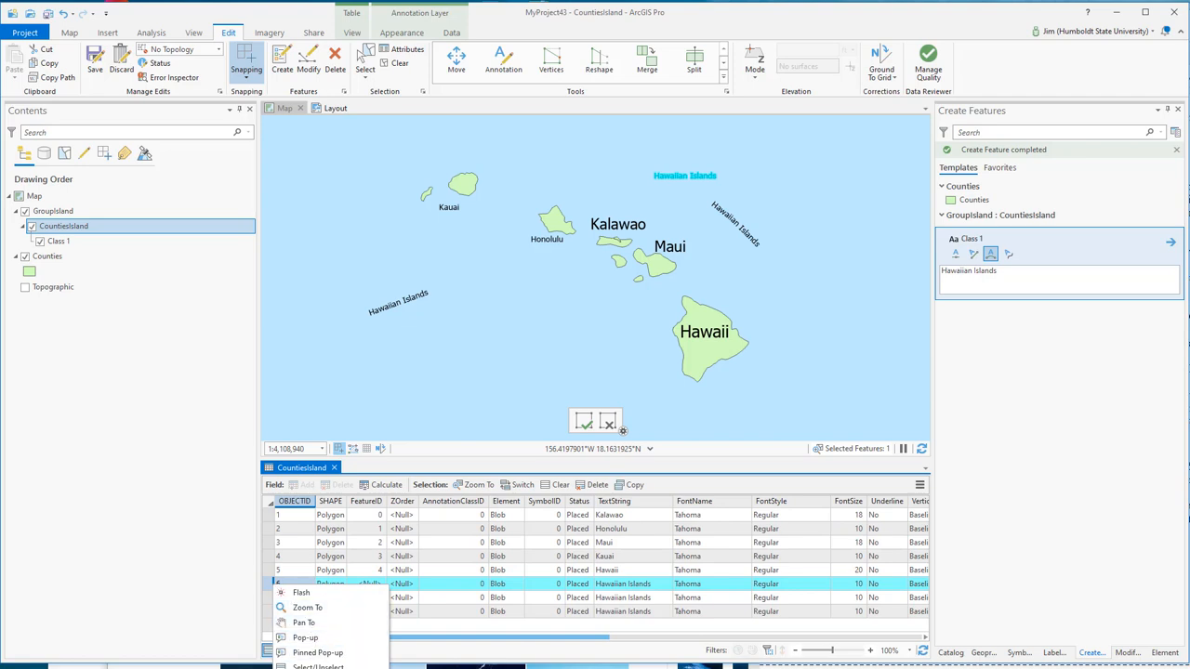
left_click(301, 668)
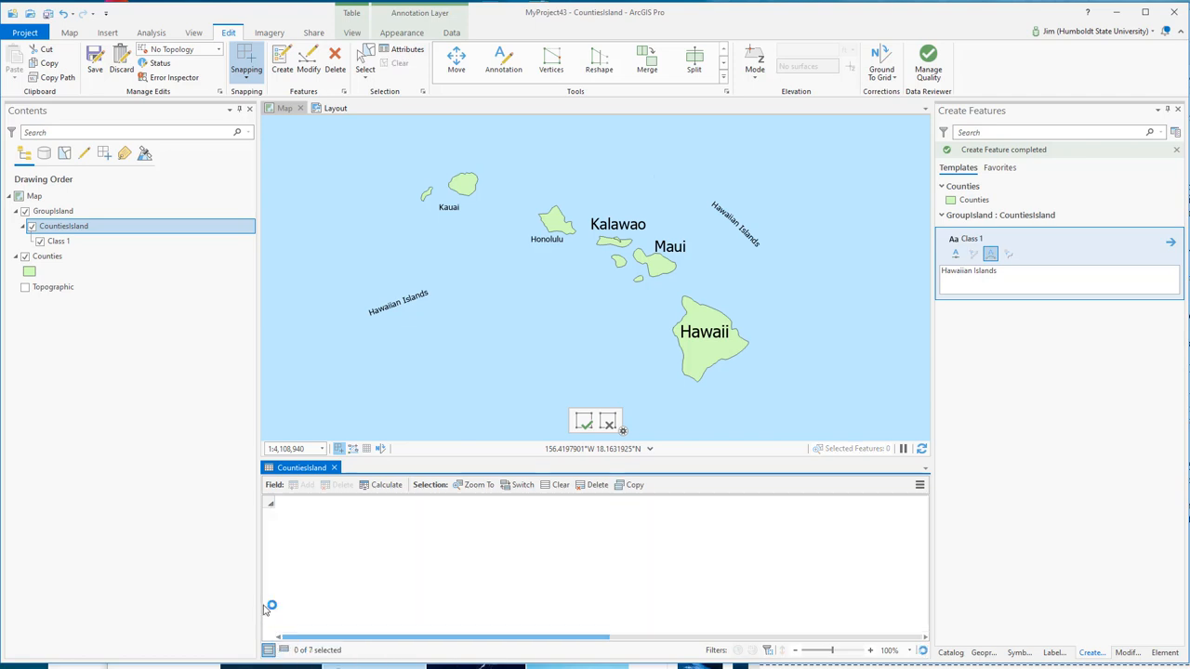
right_click(276, 586)
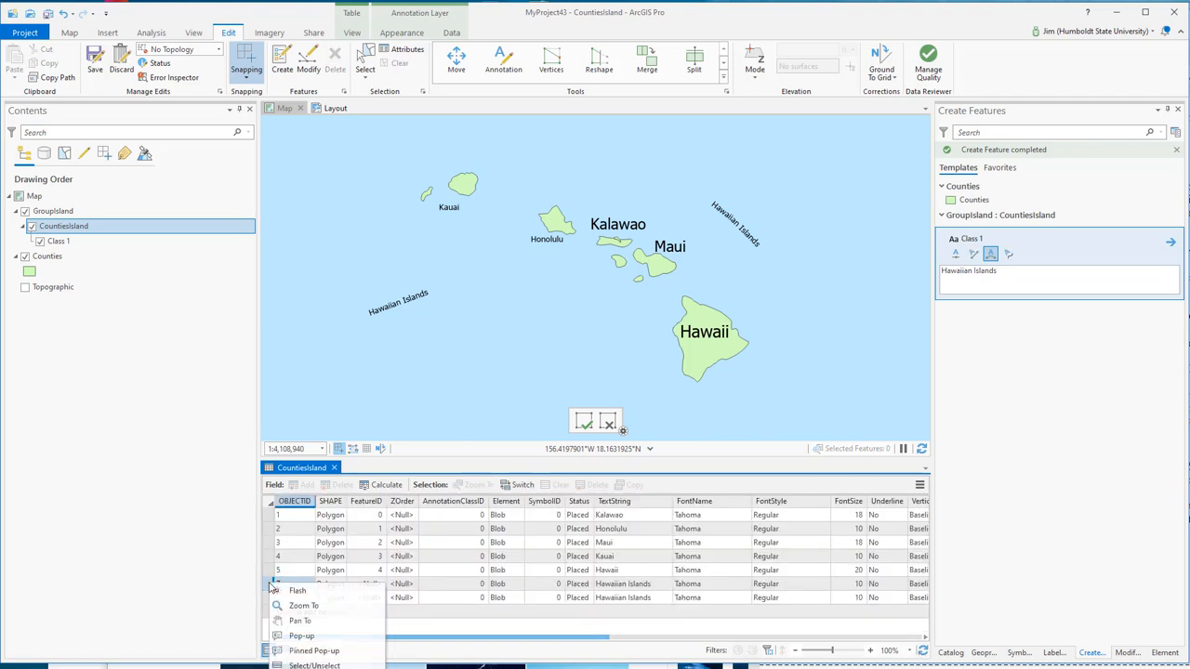
left_click(300, 668)
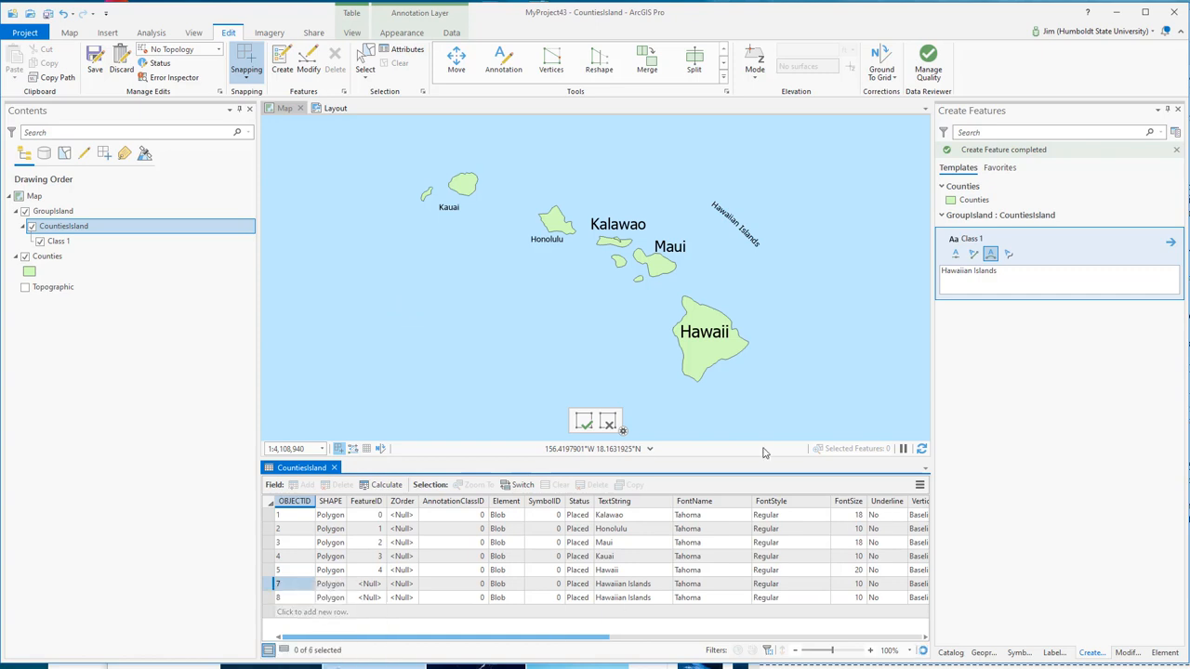
Set the curved "Hawaiian Islands" annotation's FontSize to 40 and reshape its curve by moving its start, middle and end vertices.
double_click(837, 588)
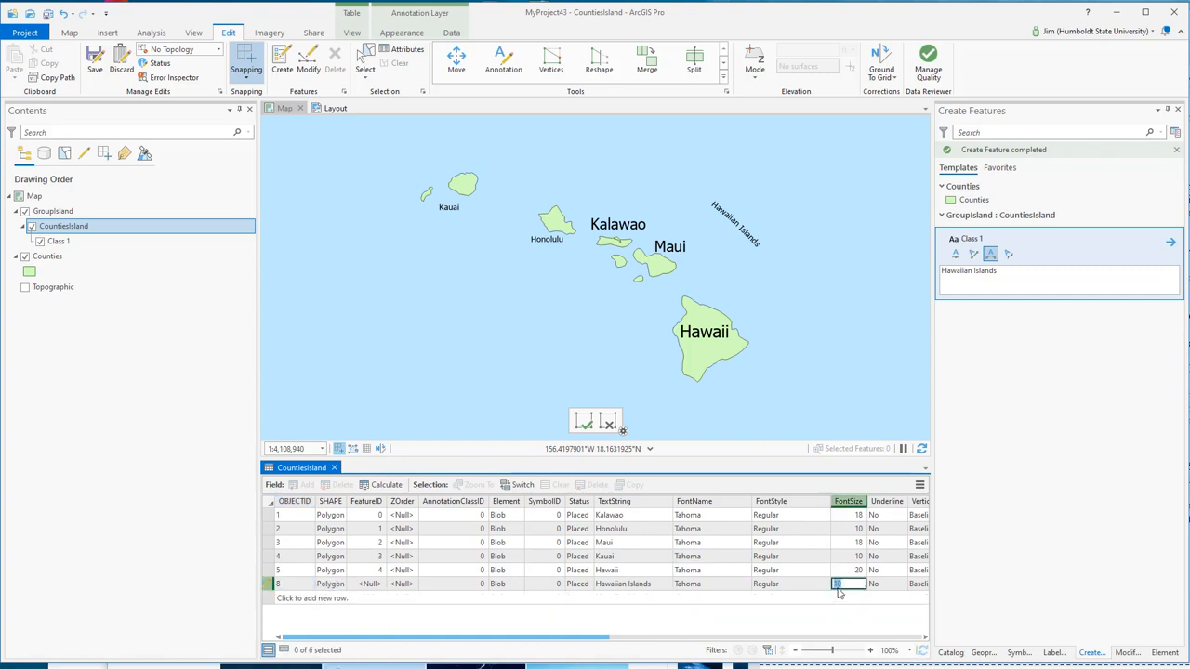
key("Return")
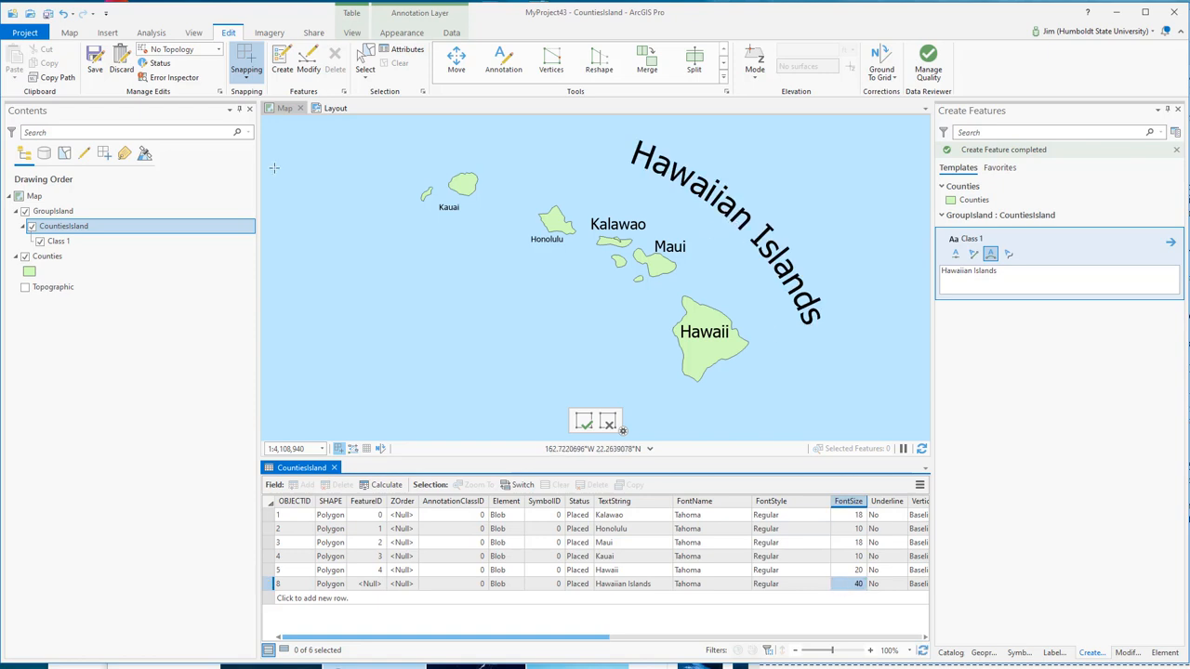
left_click(306, 61)
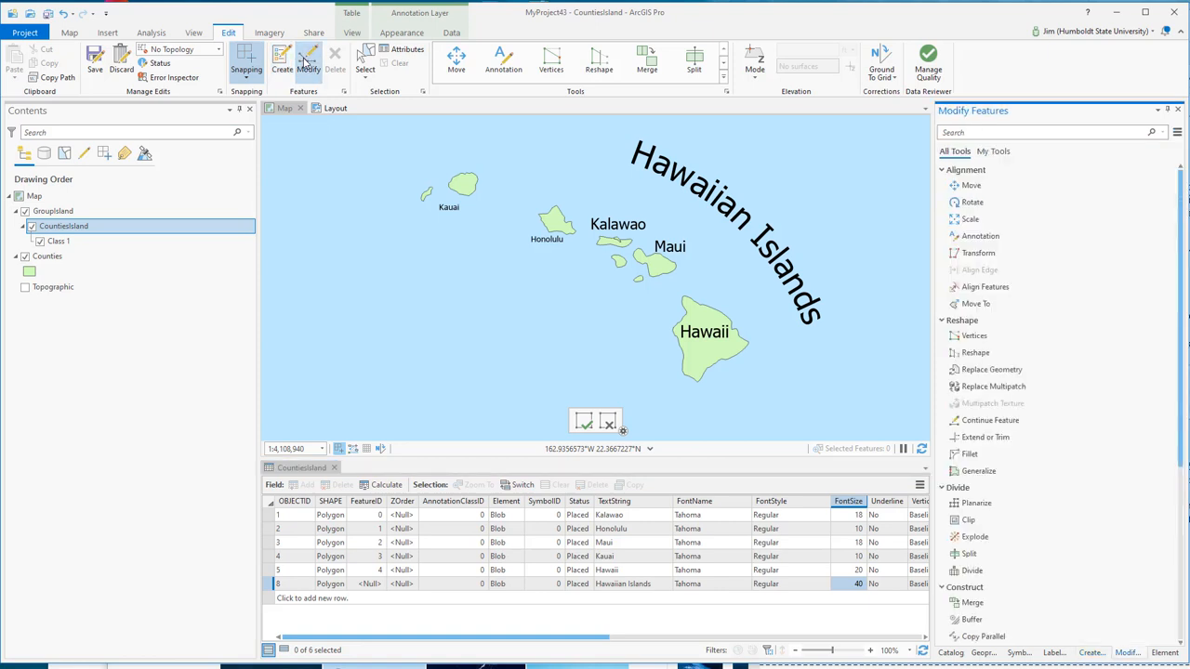
left_click(975, 339)
left_click(750, 238)
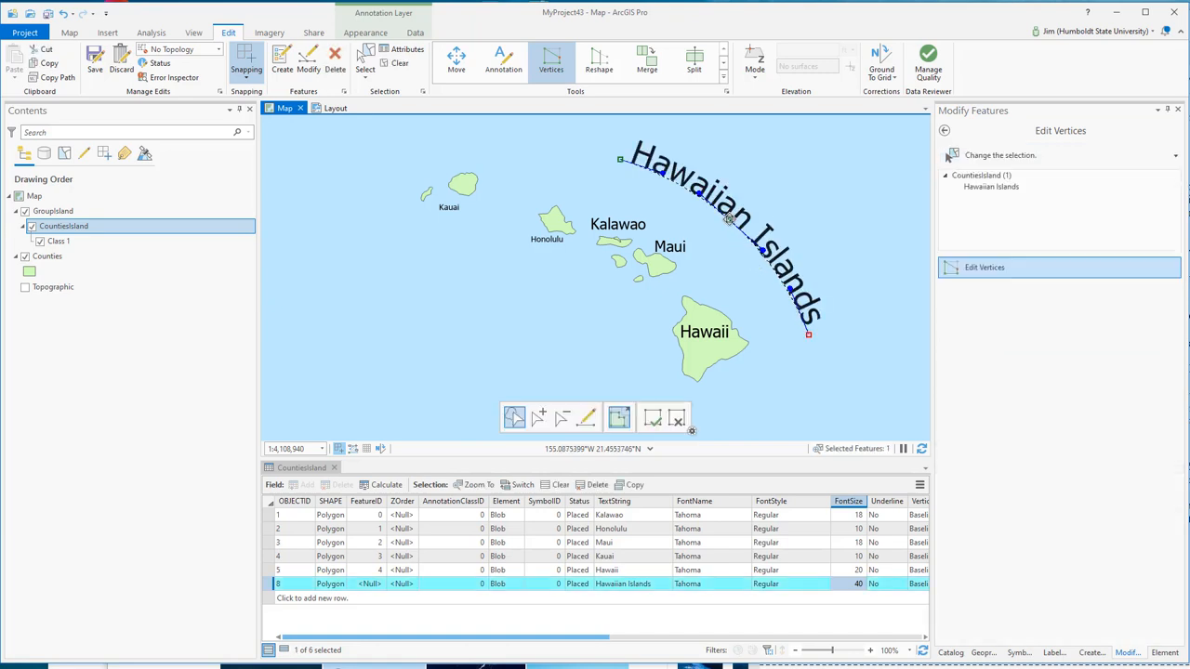
left_click_drag(620, 158, 577, 152)
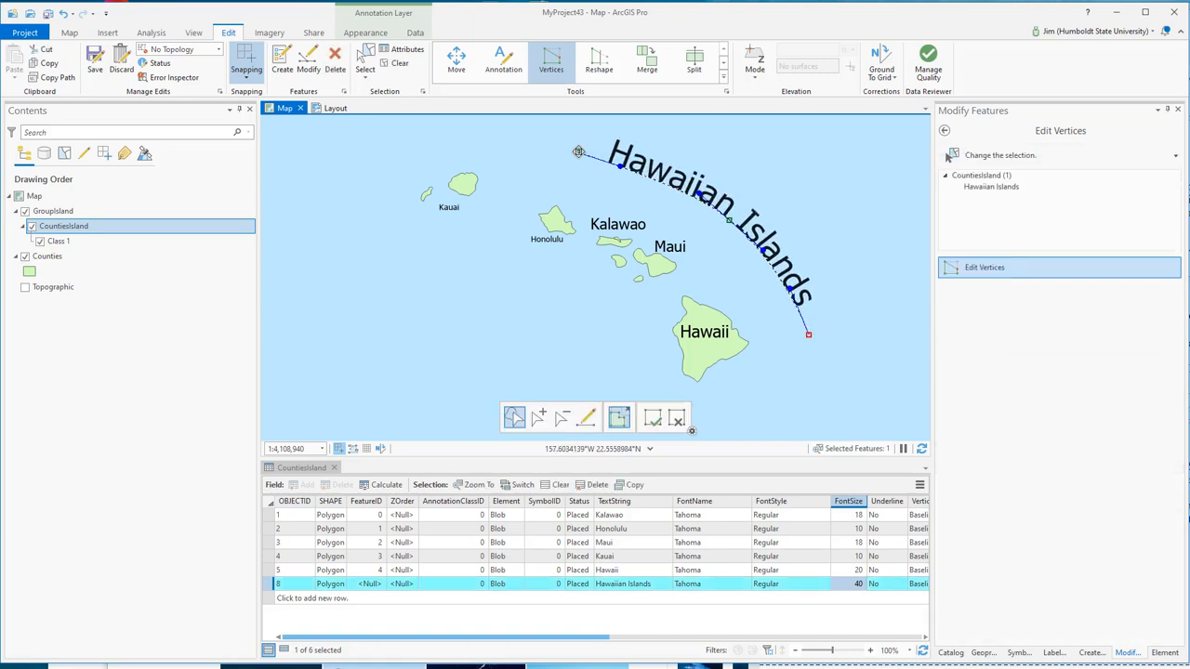
left_click_drag(730, 220, 716, 228)
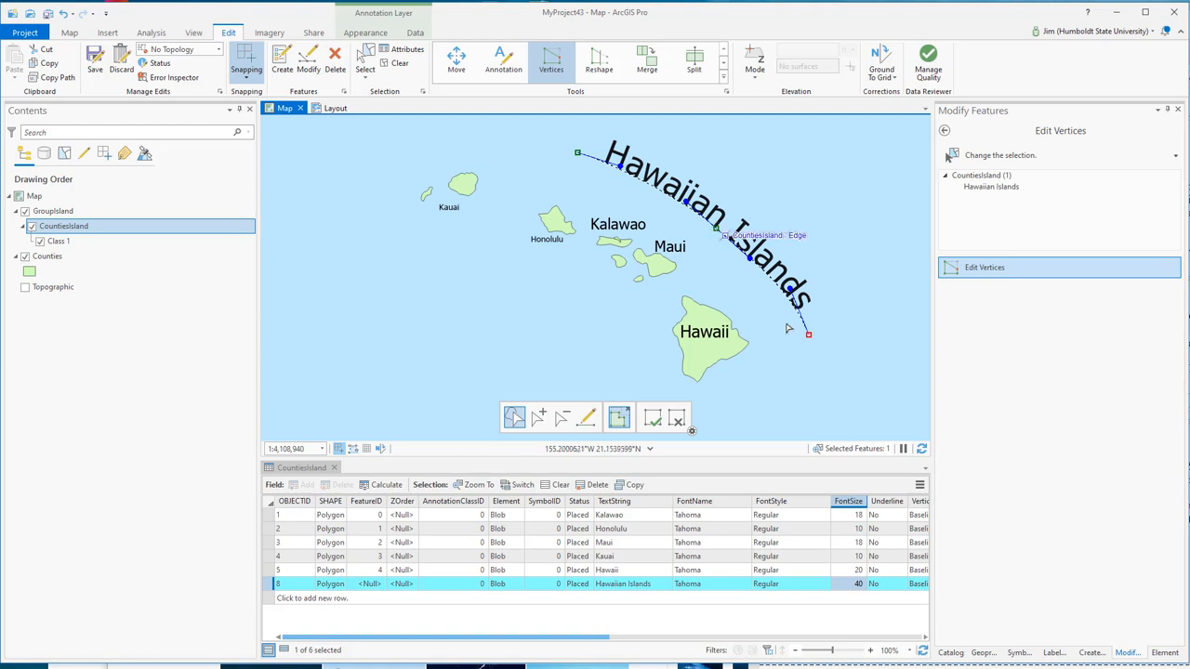
left_click_drag(817, 339, 819, 339)
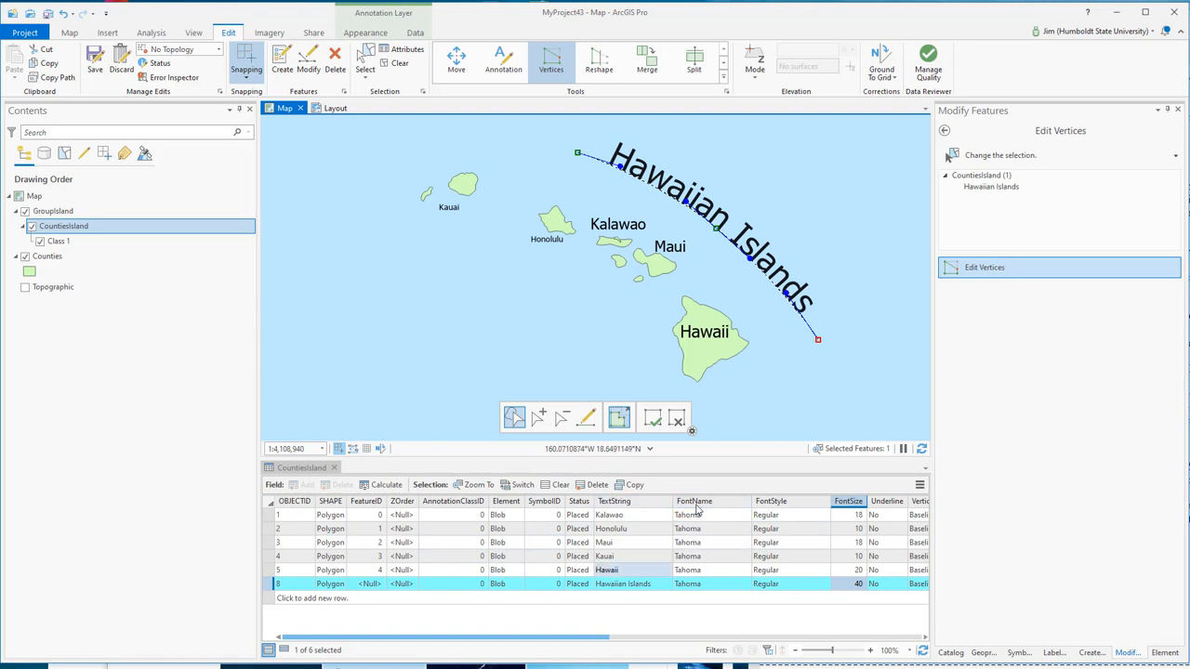
left_click(675, 639)
left_click_drag(683, 639, 388, 629)
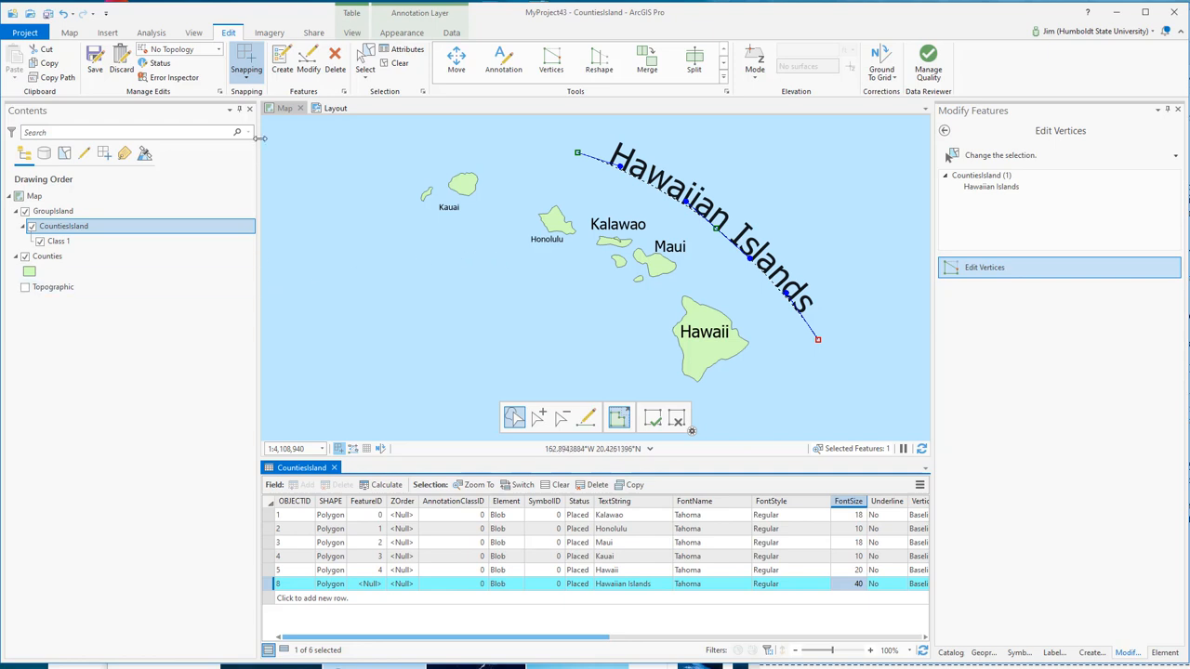
Finish the vertex edit of the curved "Hawaiian Islands" annotation, save all edits and clear the selection.
left_click(650, 423)
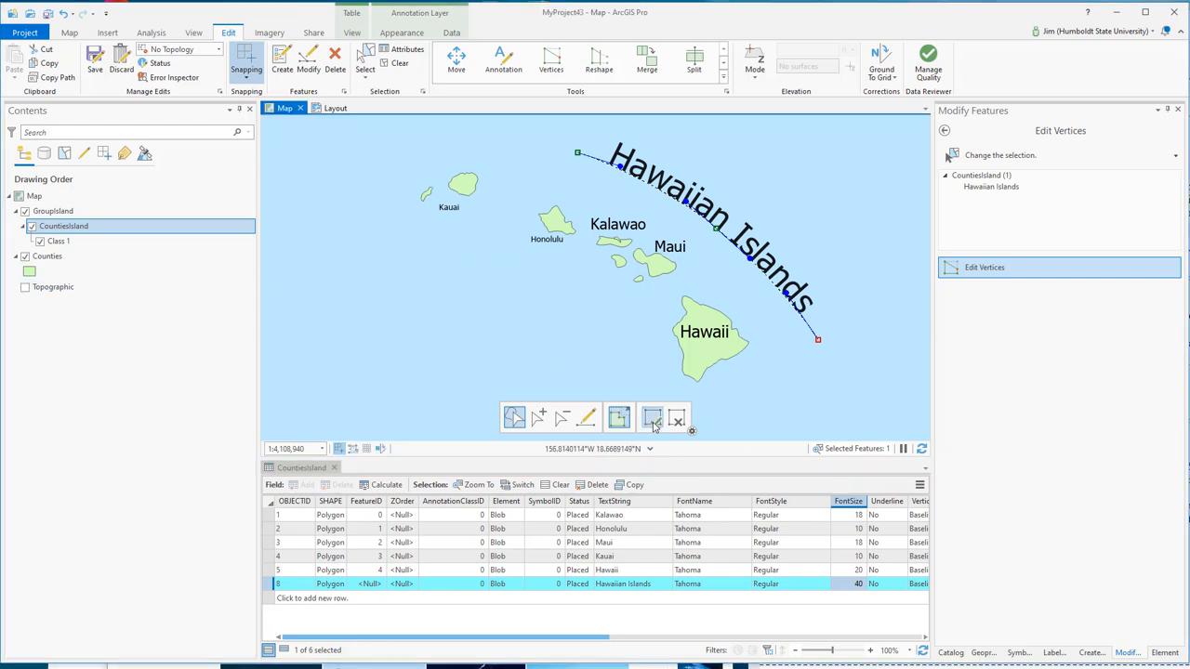
left_click(95, 64)
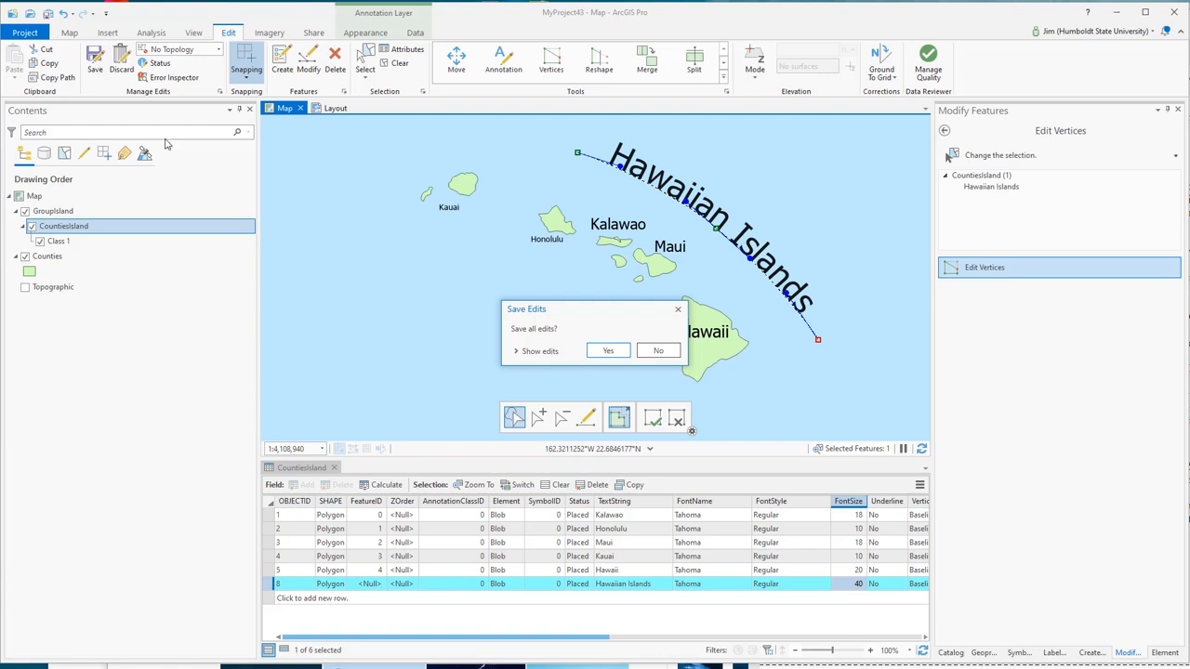
left_click(605, 349)
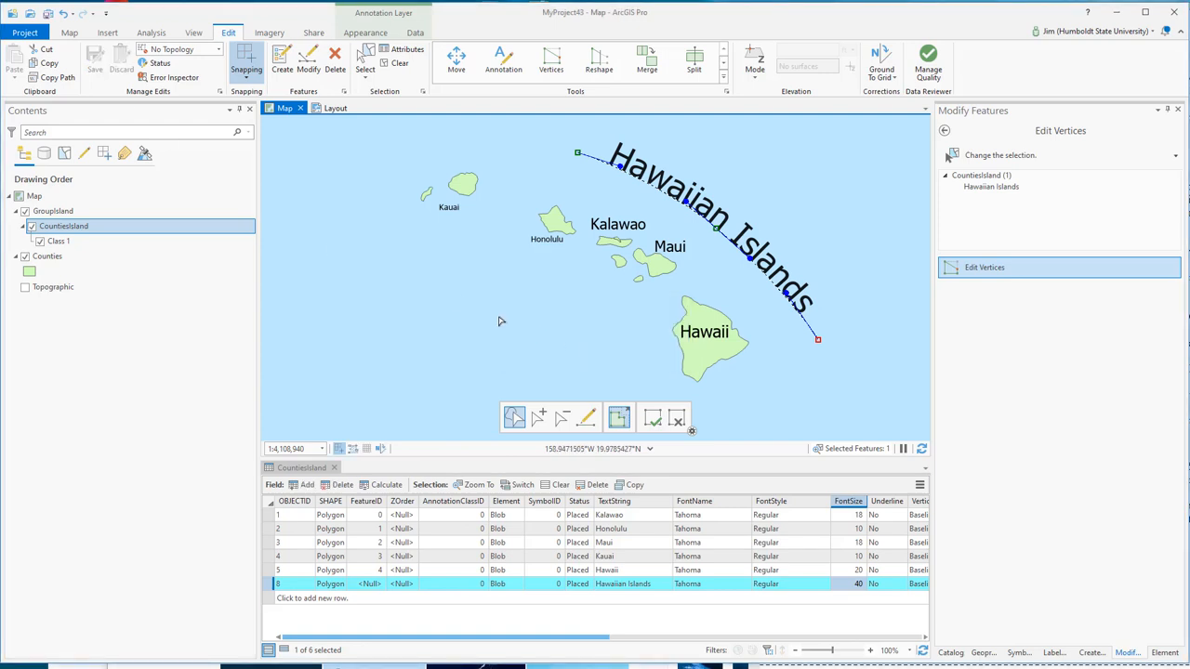
left_click(115, 333)
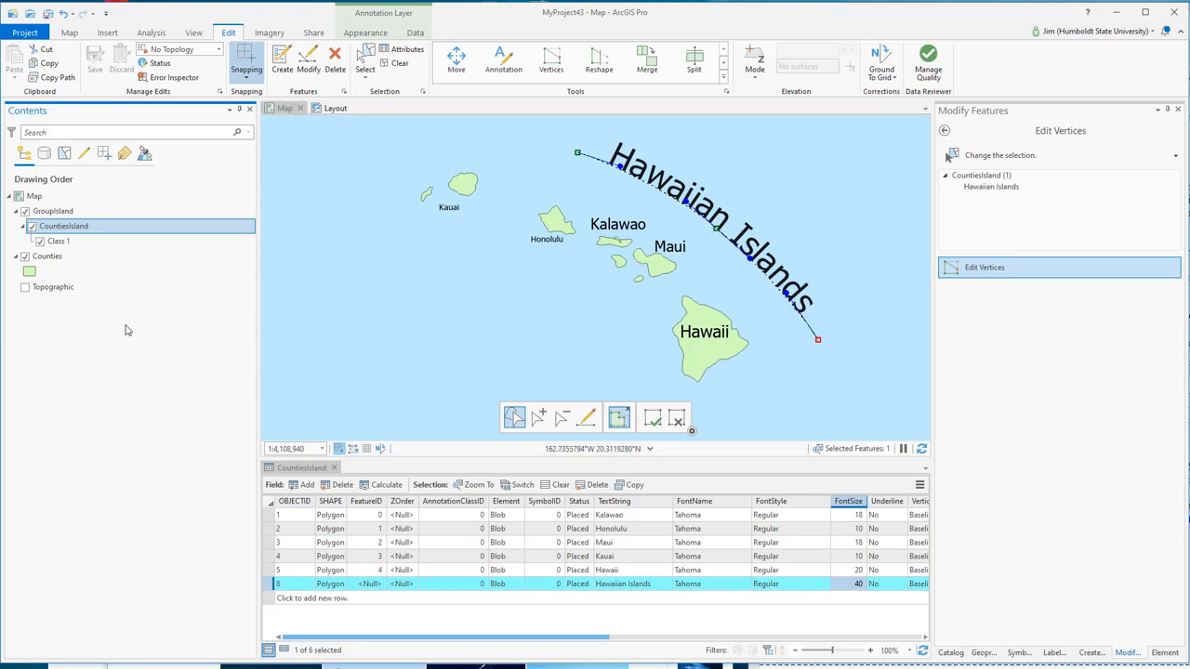
left_click(397, 63)
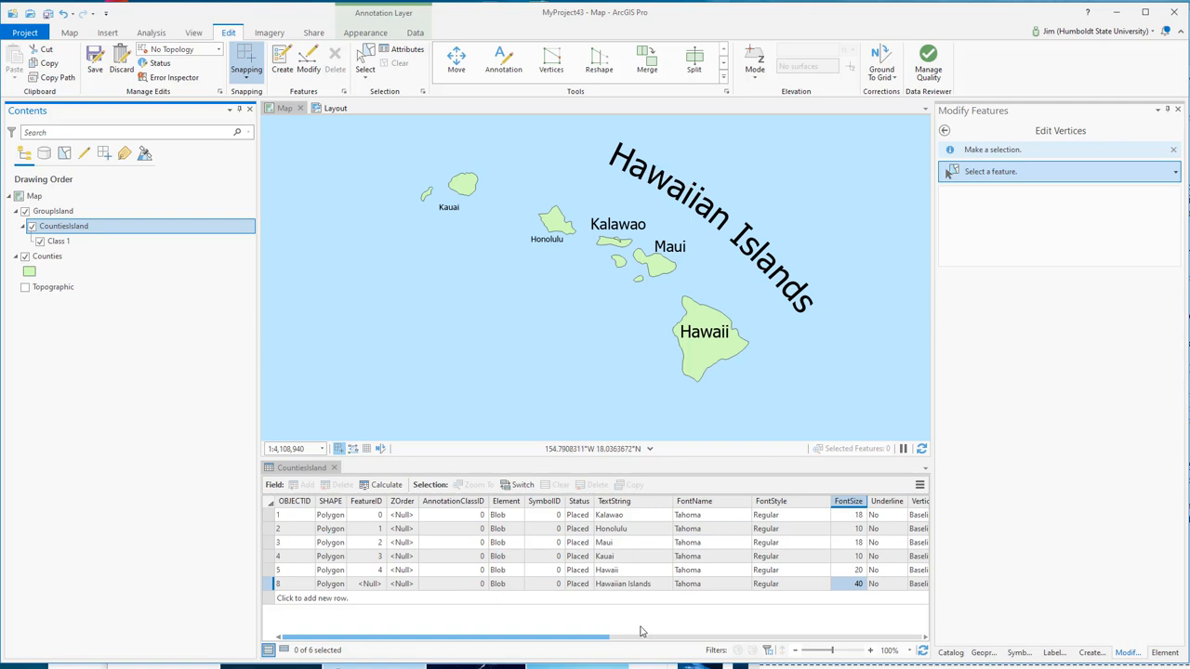
left_click(736, 636)
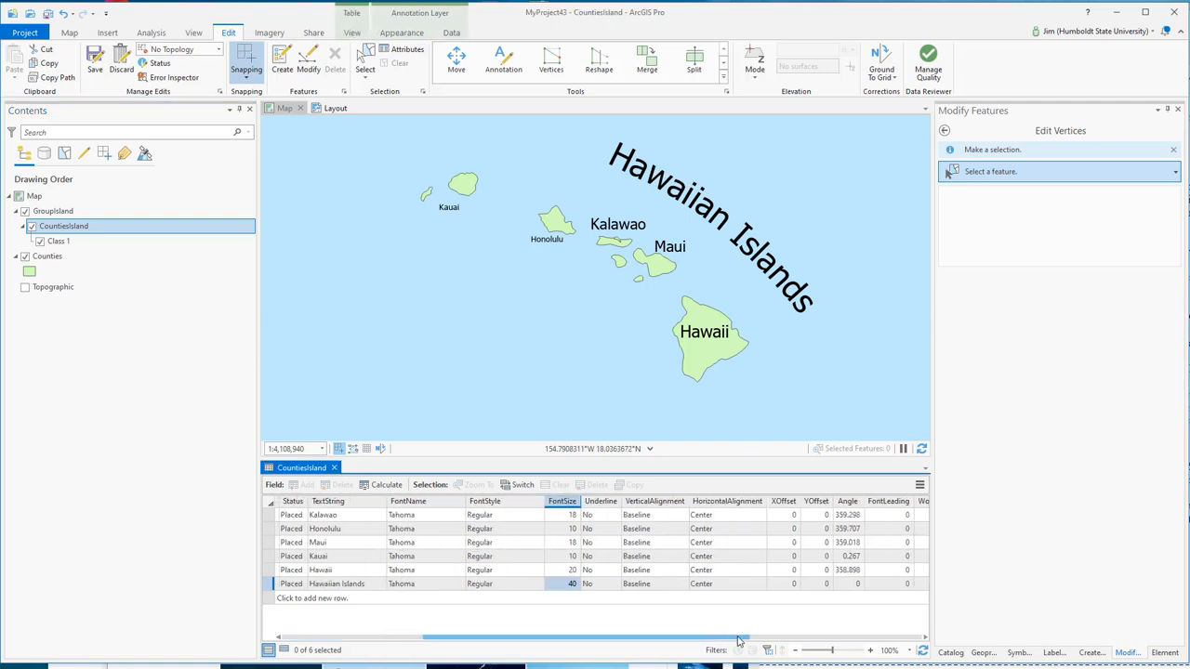
left_click_drag(742, 638, 561, 639)
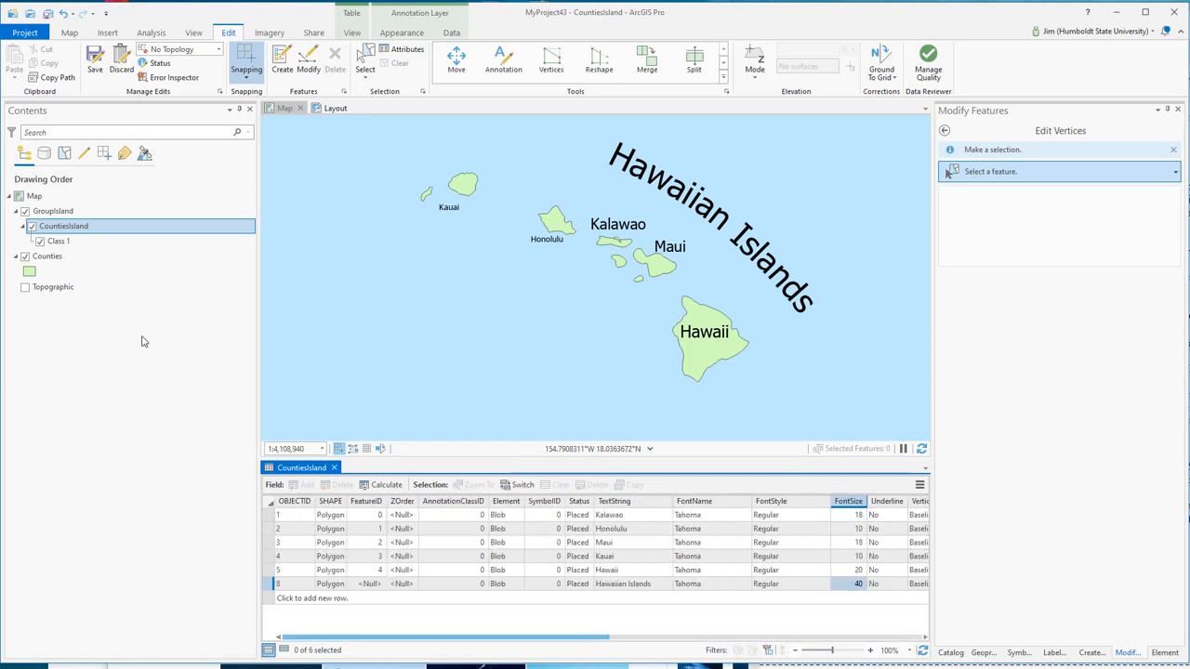
Substitute the symbol color of the whole CountiesIsland annotation layer, trying green and finally black.
right_click(84, 227)
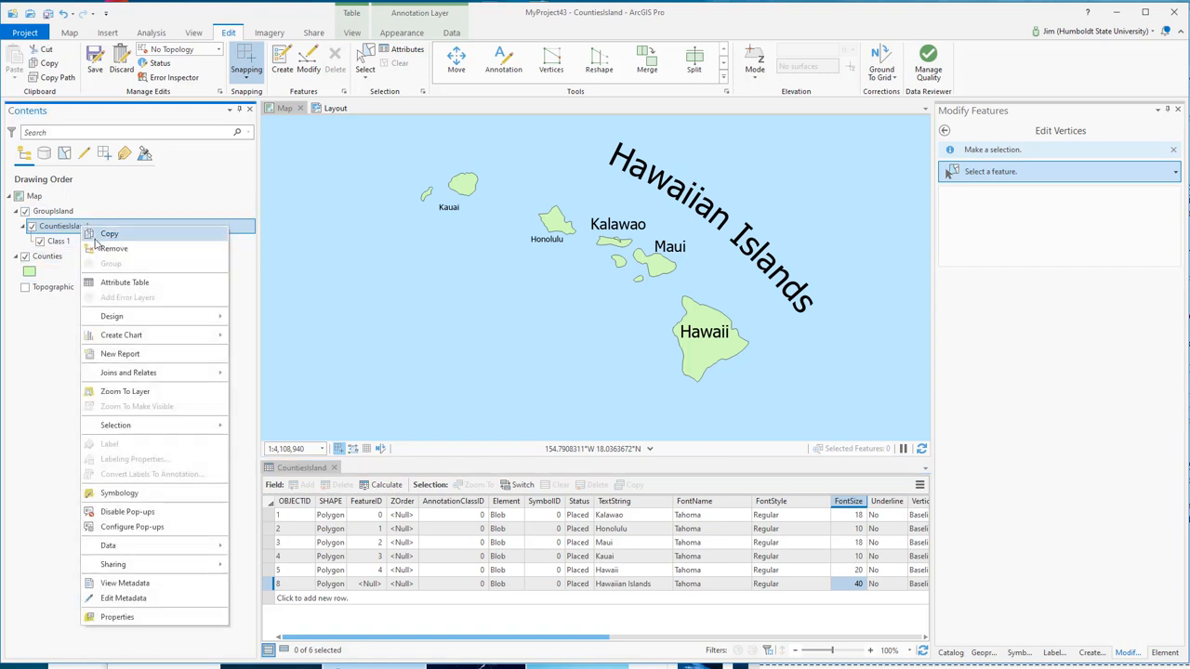
left_click(119, 493)
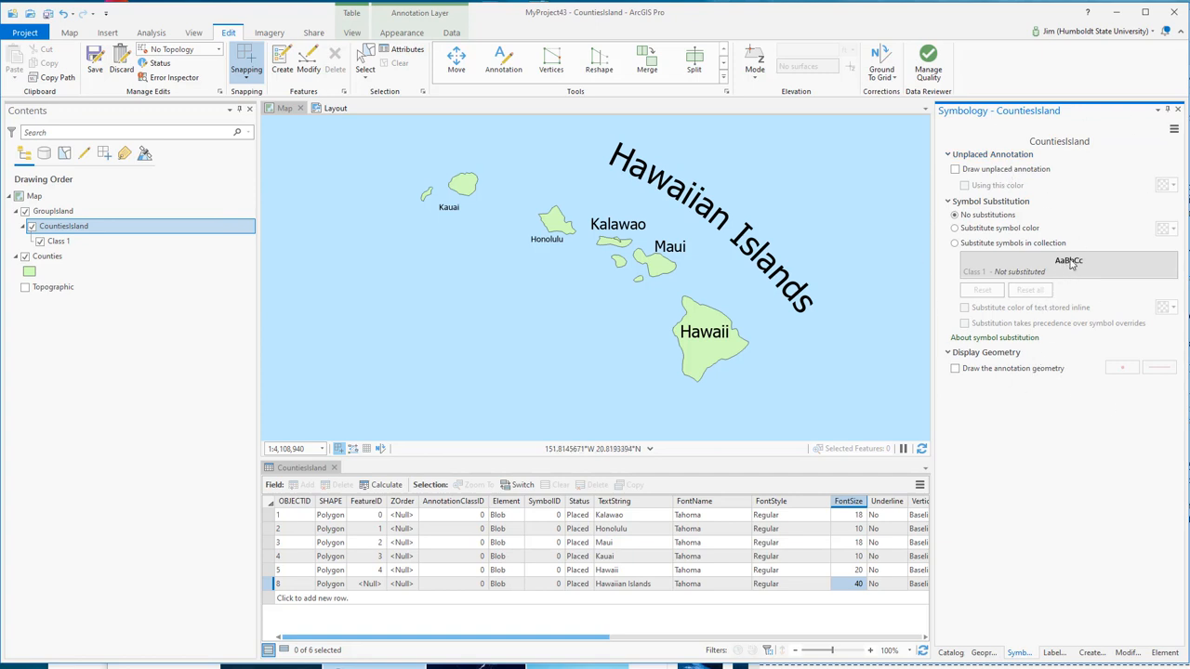
left_click(955, 228)
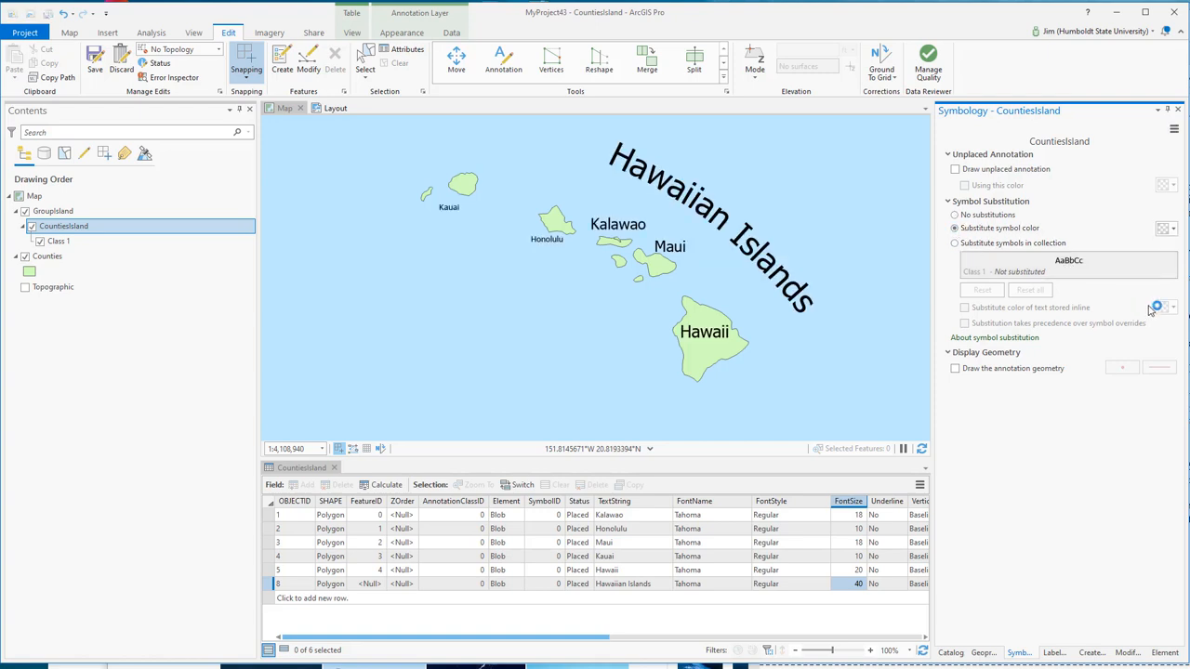
left_click(1170, 231)
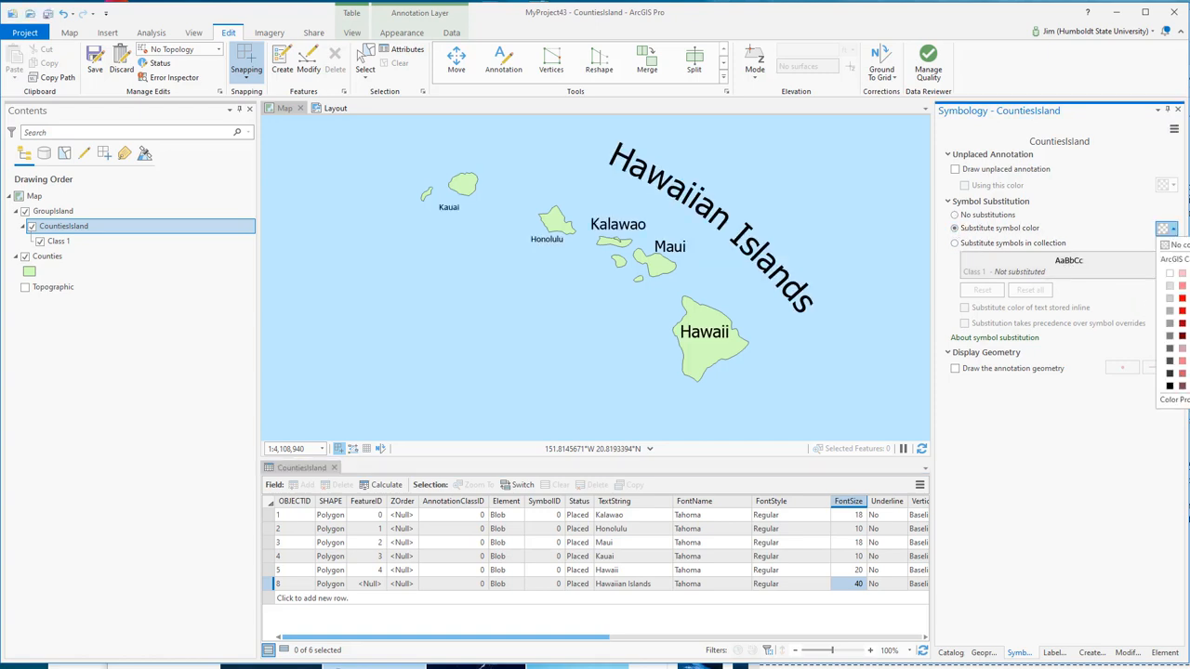
left_click(1189, 310)
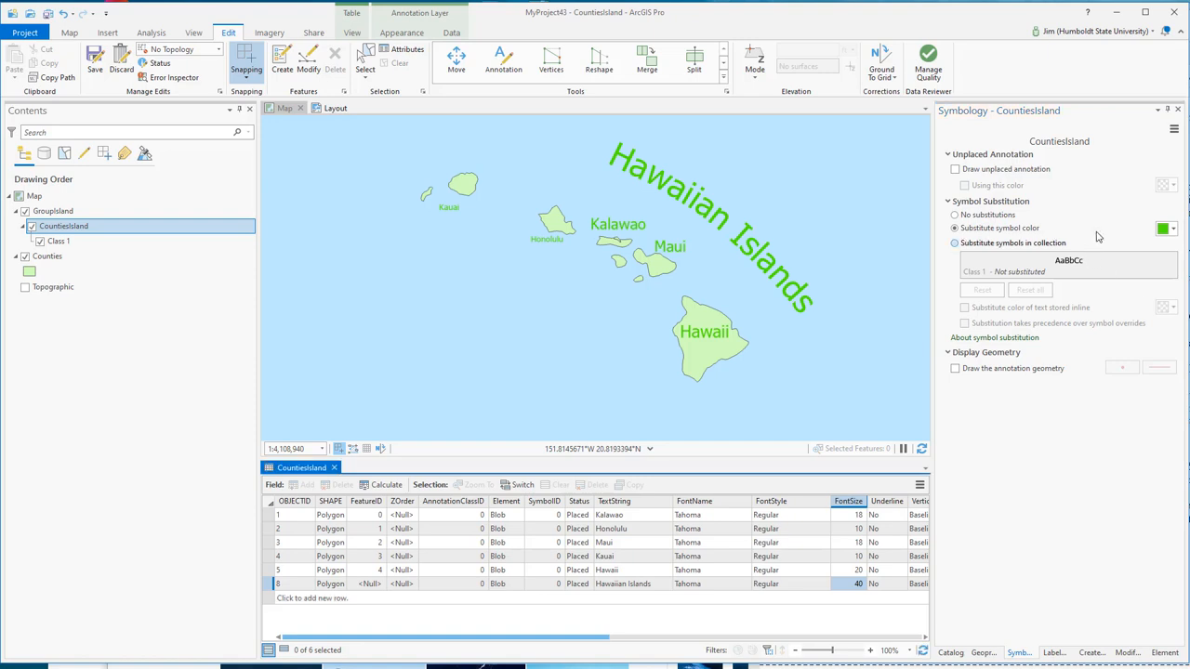
left_click(1168, 229)
left_click(1172, 387)
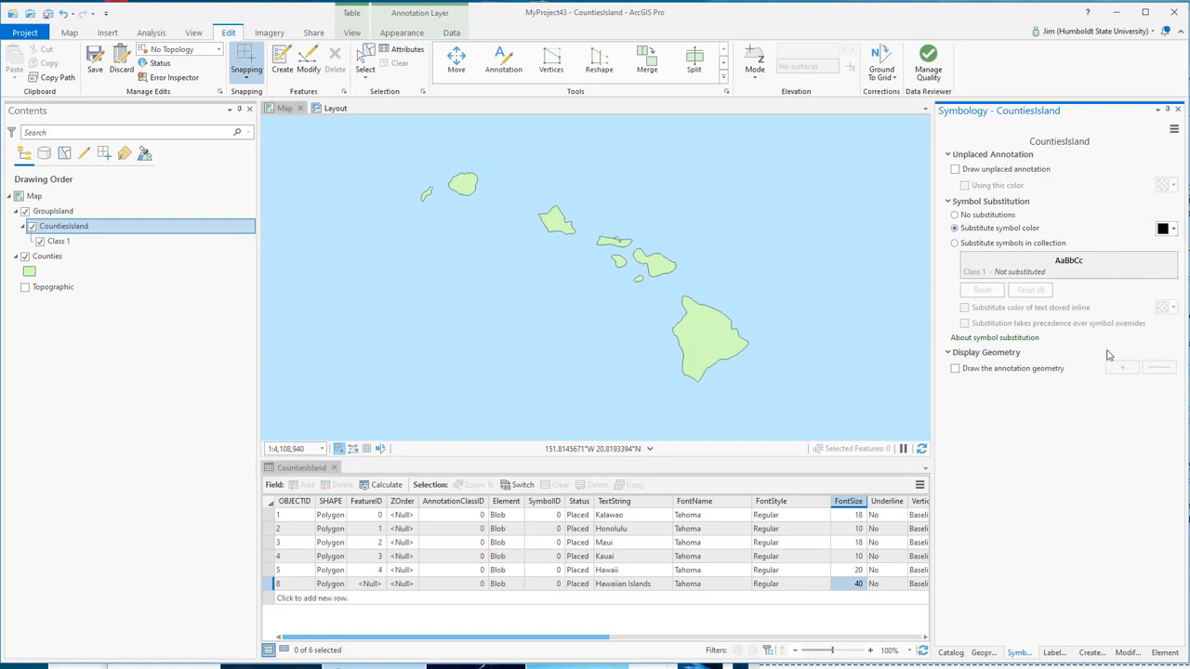
Substitute the Class 1 symbol of CountiesIsland from the collection, trying Populated Place (Caps), Shield and Boundary text styles.
left_click(960, 245)
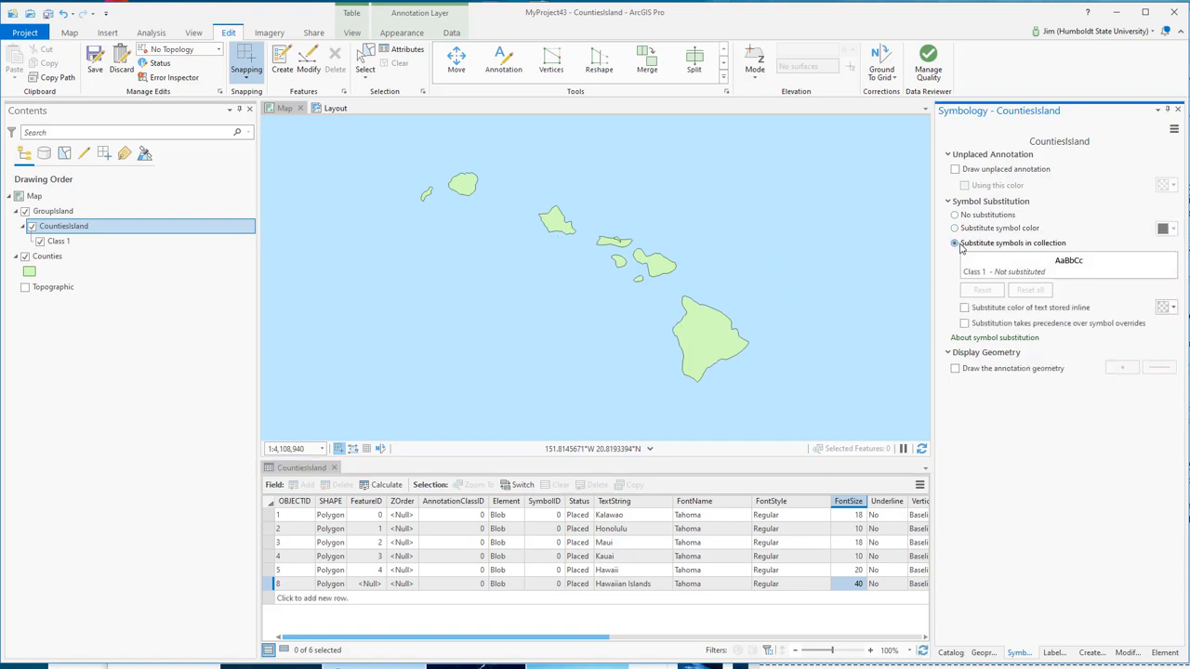
left_click(1066, 263)
left_click(1067, 263)
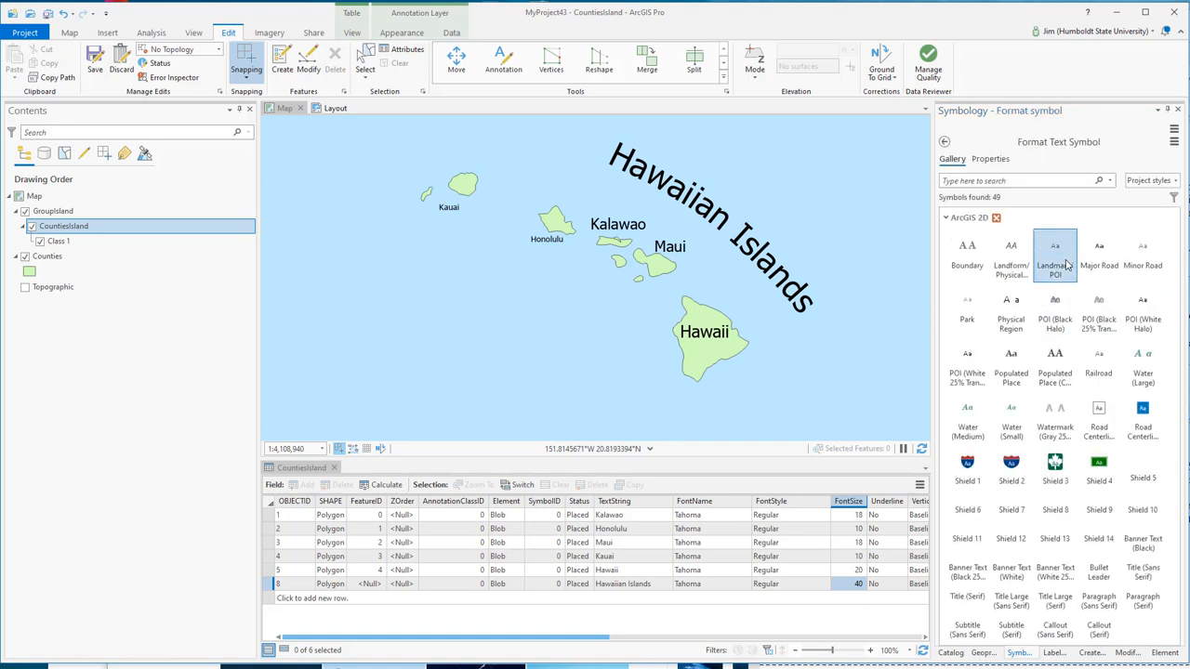
left_click(1055, 360)
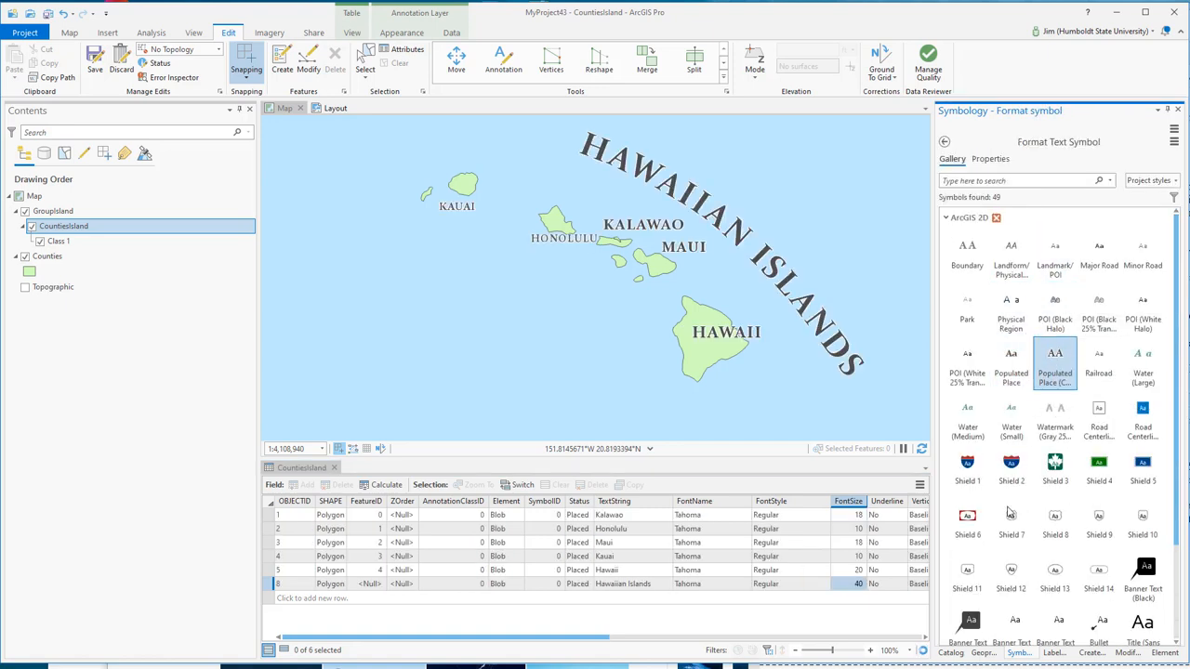
left_click(1012, 470)
left_click(1057, 469)
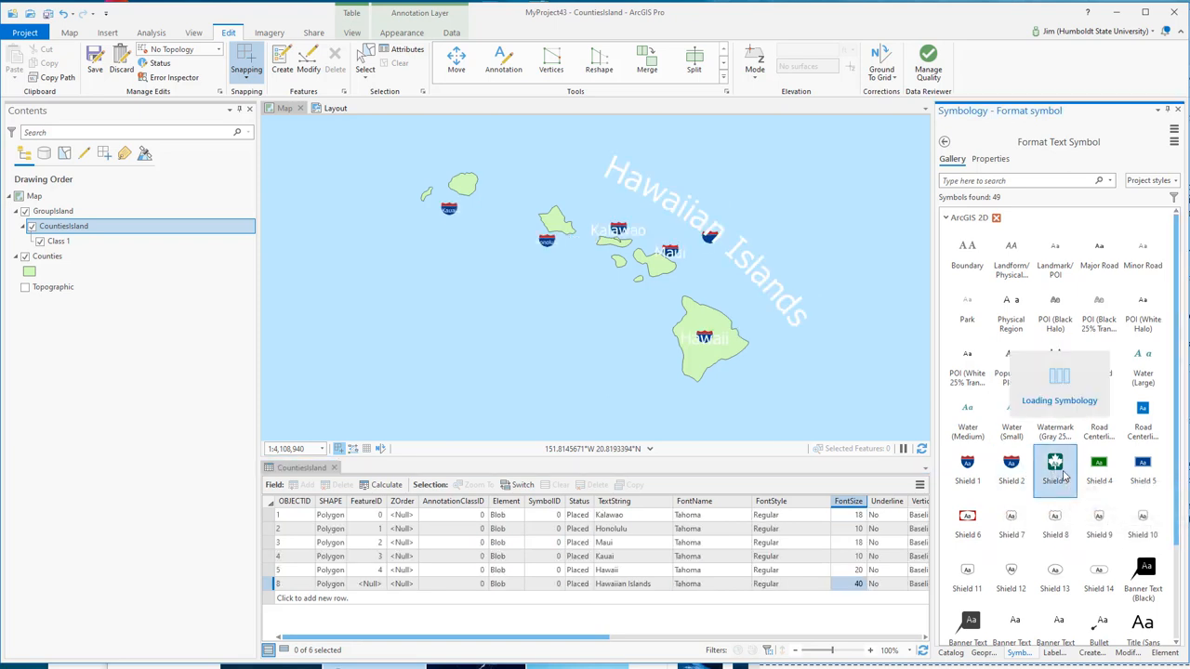
left_click(981, 277)
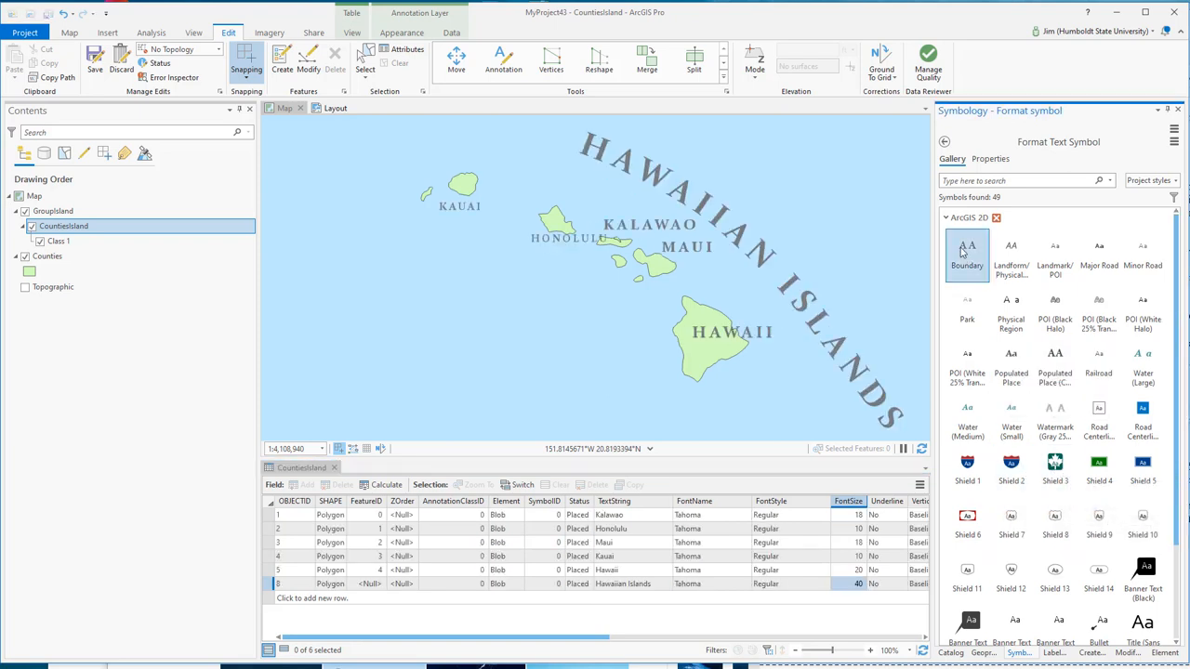
left_click(991, 292)
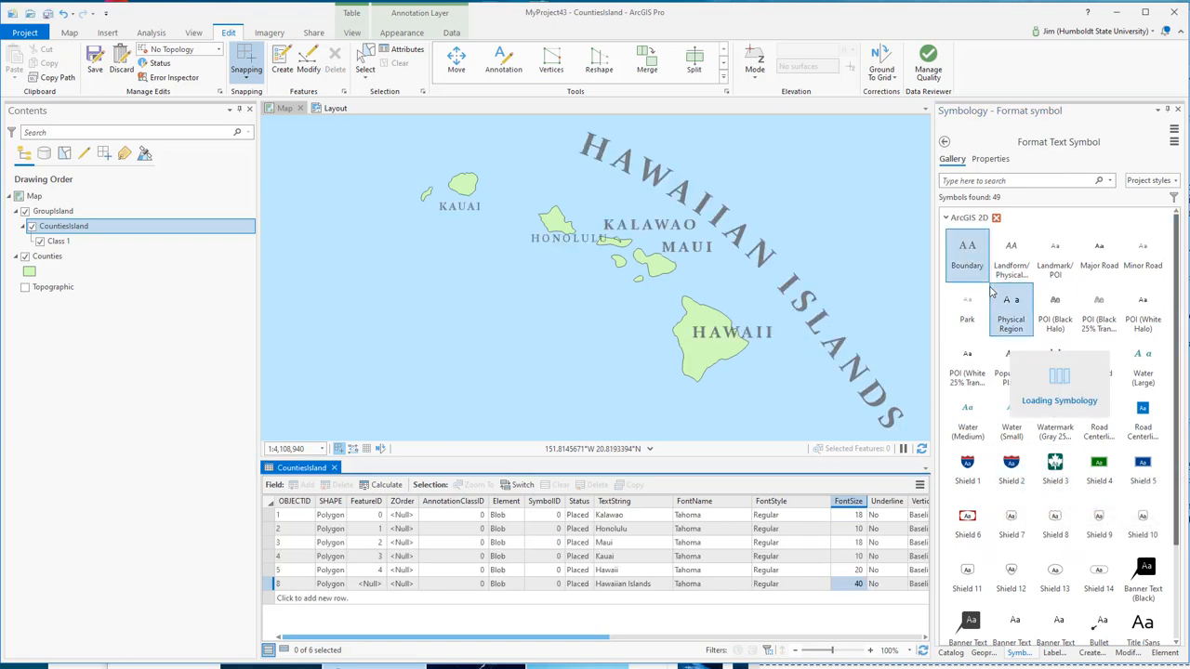
left_click(1082, 316)
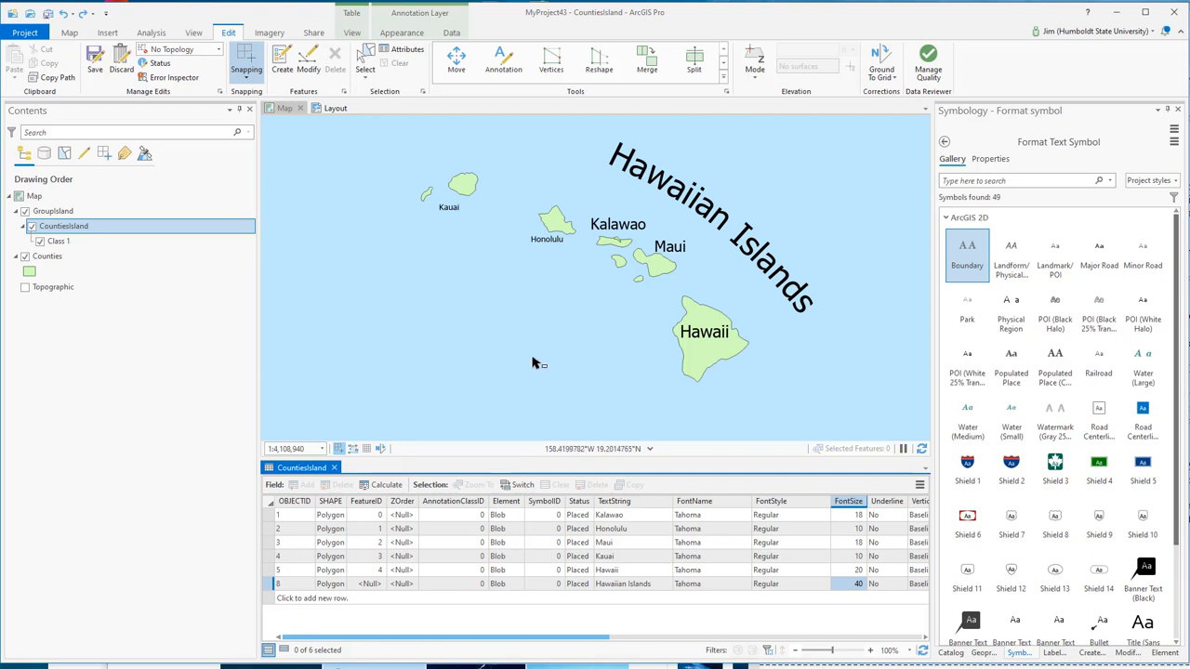
Turn on labels for the Counties layer and start converting them to annotation, with TextGeoDBIsland3.gdb as the output geodatabase.
right_click(62, 261)
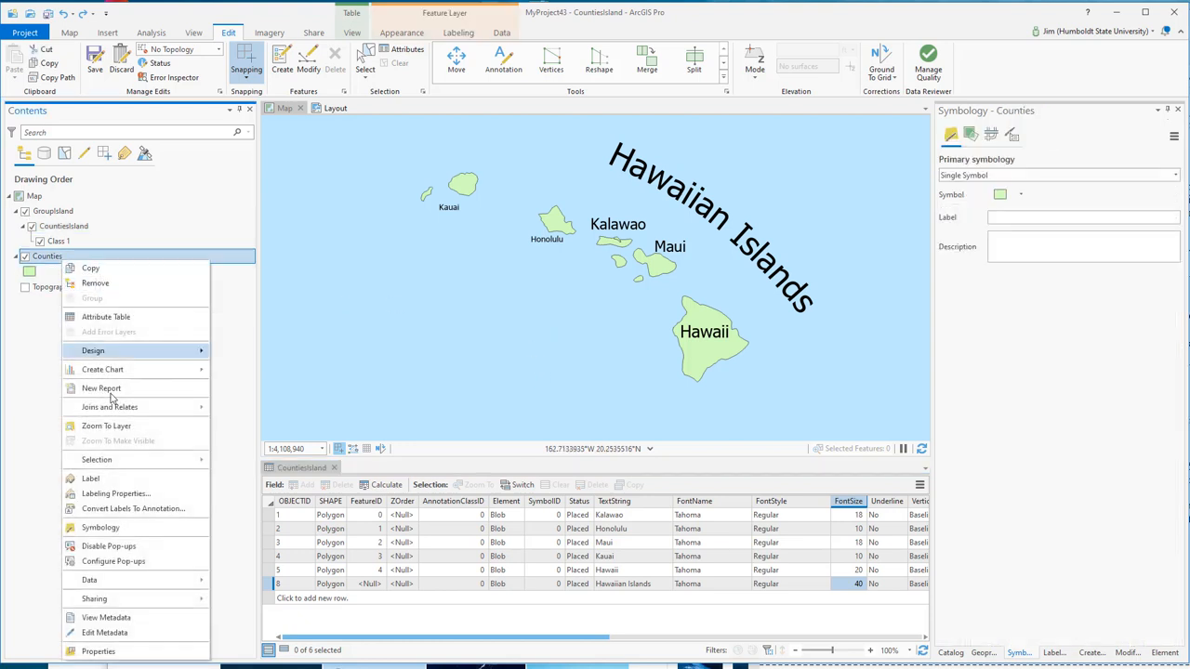
left_click(123, 483)
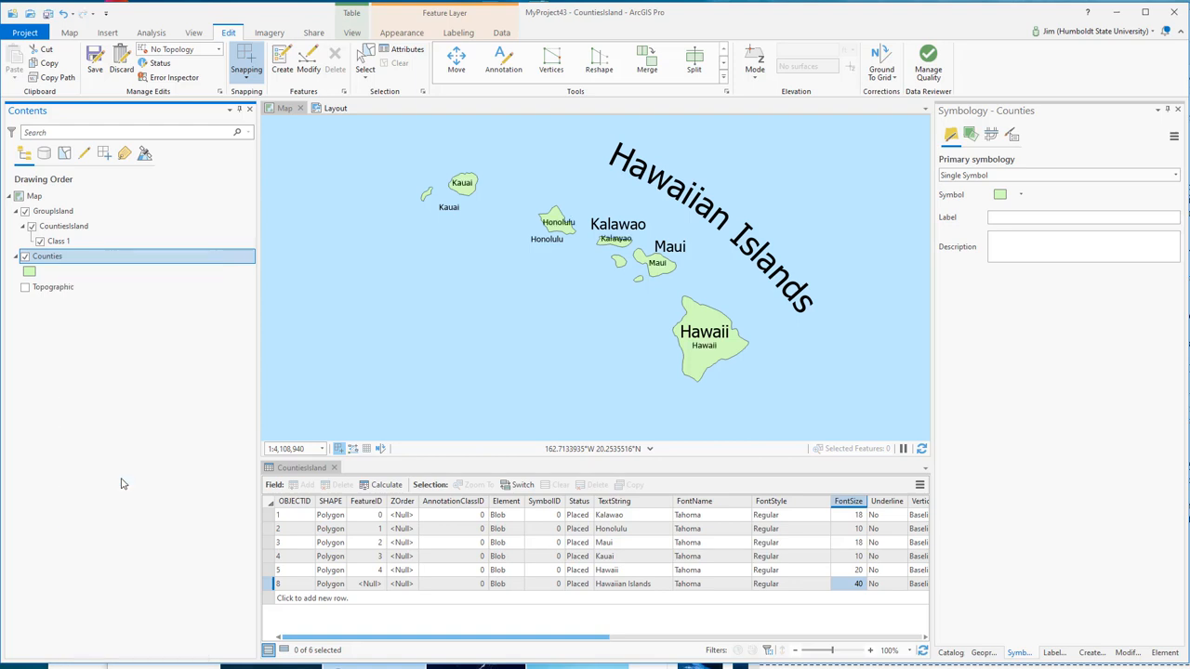
right_click(109, 256)
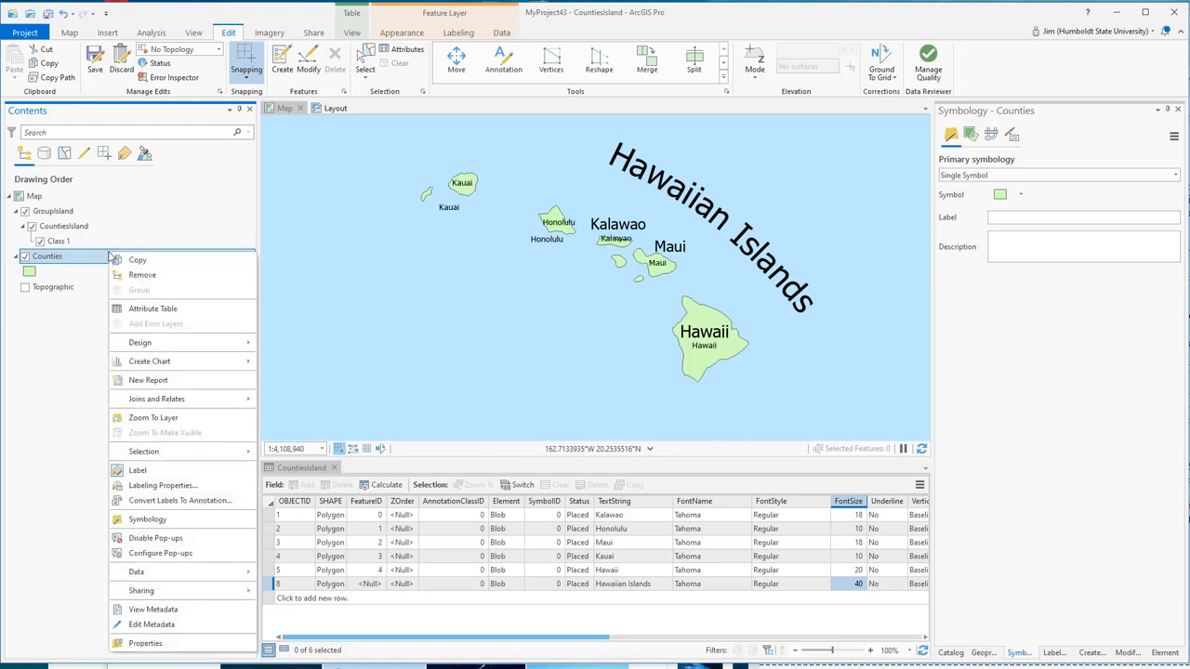
left_click(168, 502)
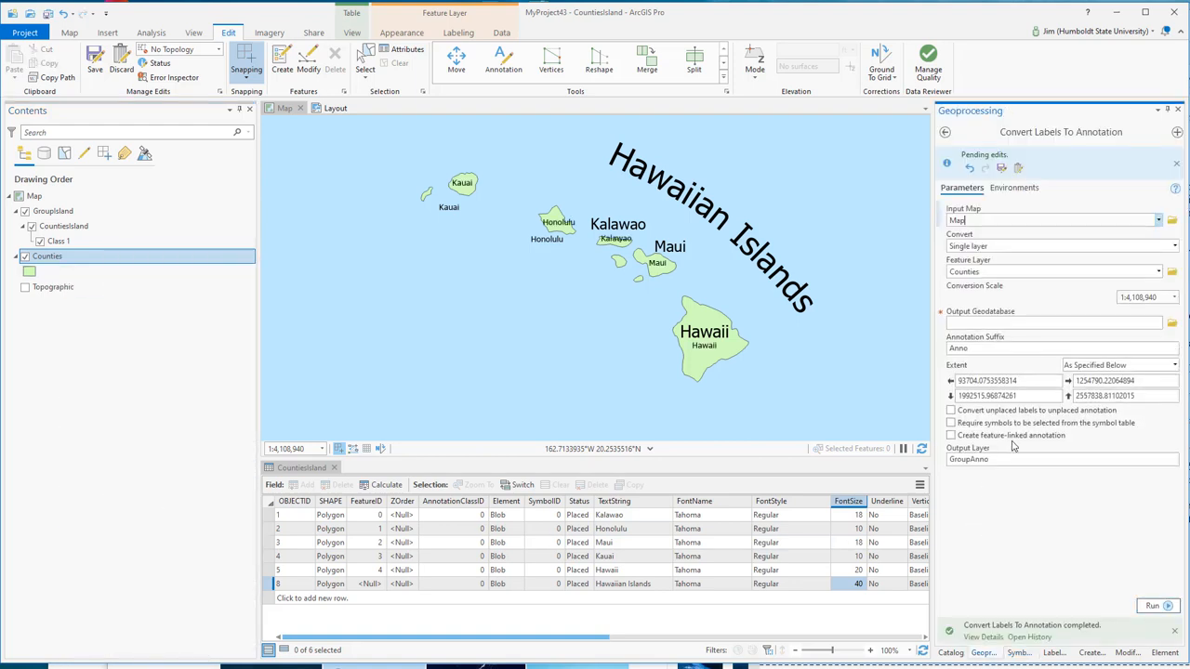
left_click(1173, 324)
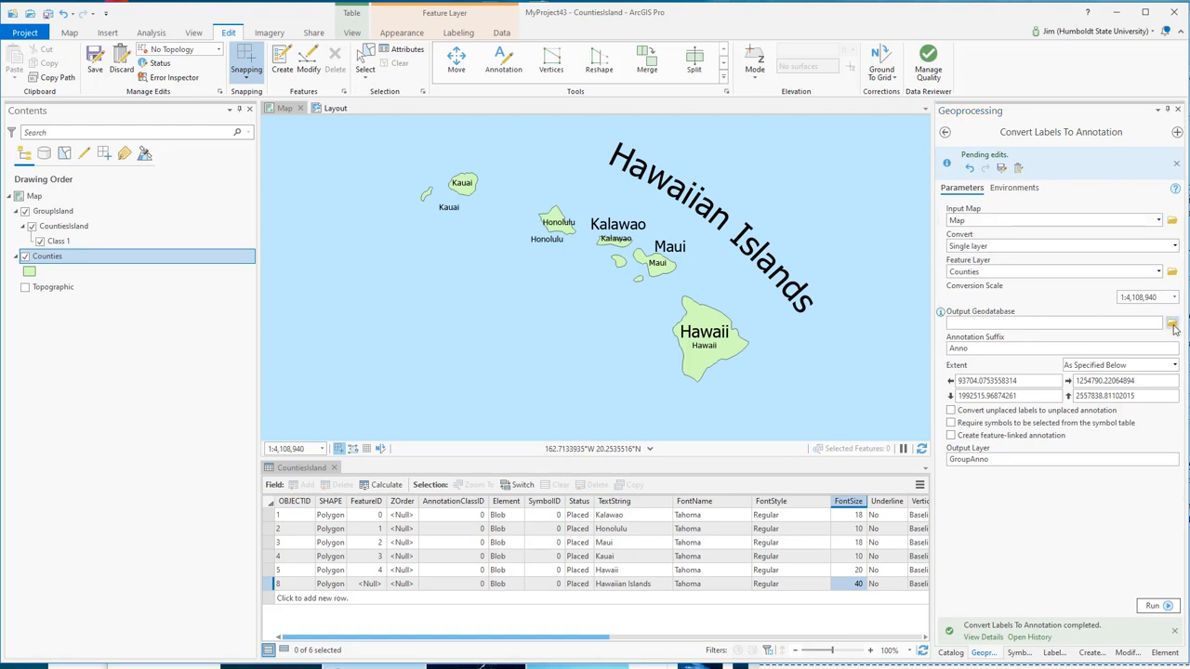
left_click(946, 443)
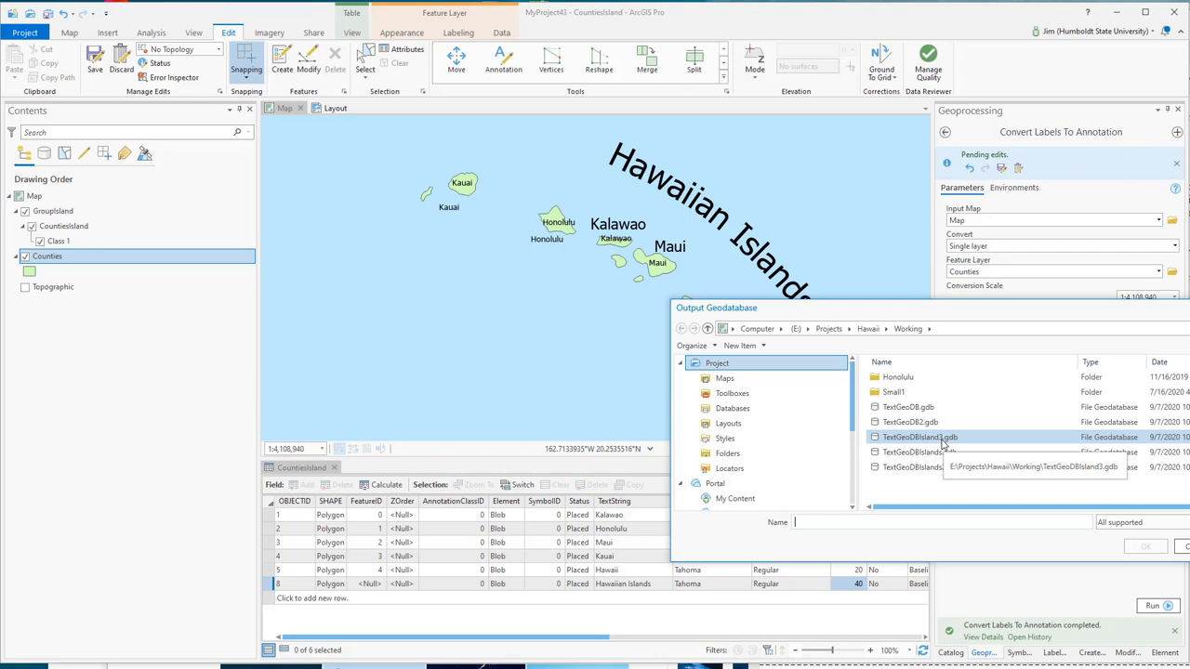
left_click(943, 443)
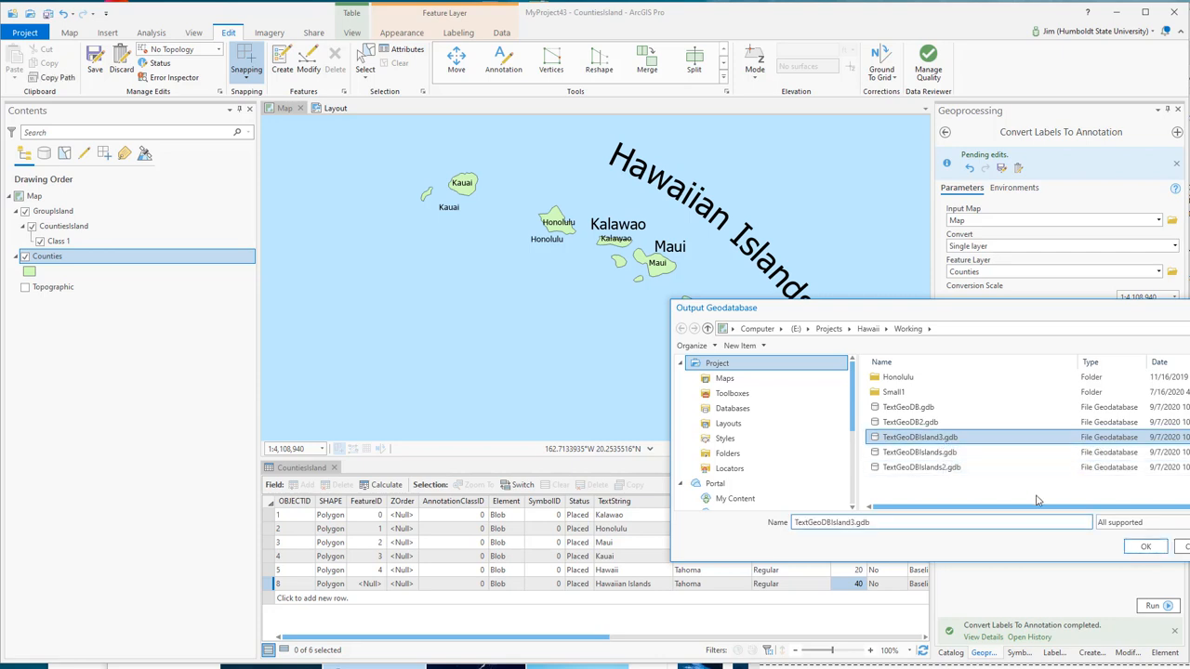
left_click(1130, 547)
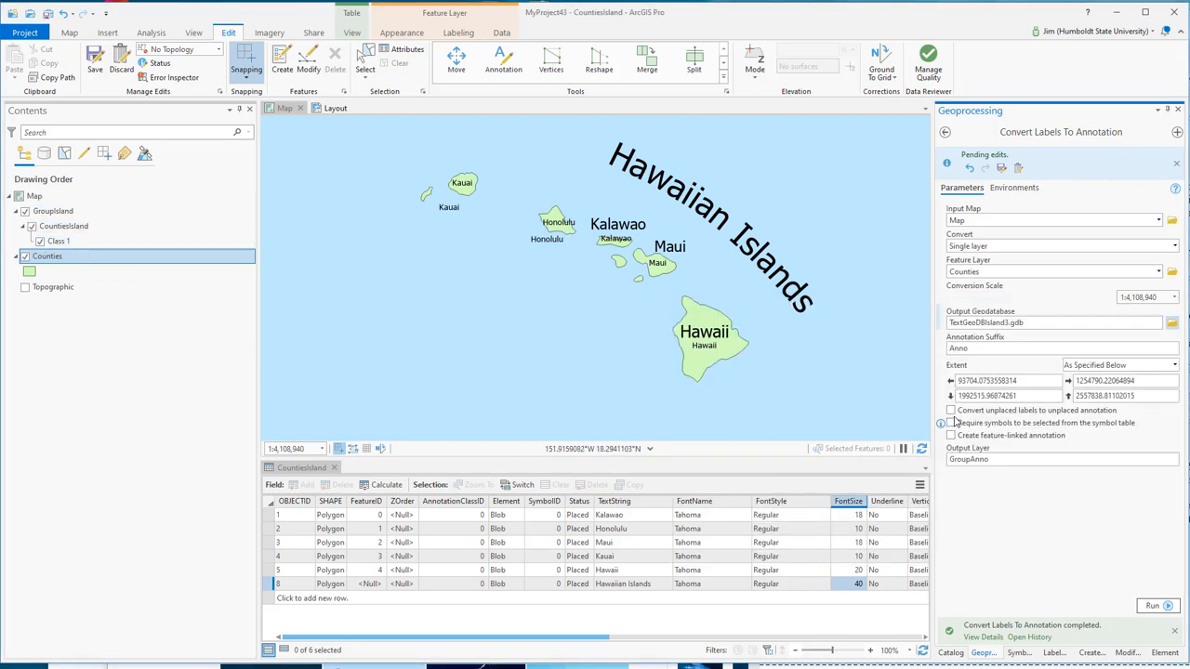
Set the annotation suffix to Ocean and the output layer to GroupOcean, and run the label conversion.
left_click_drag(885, 351, 873, 352)
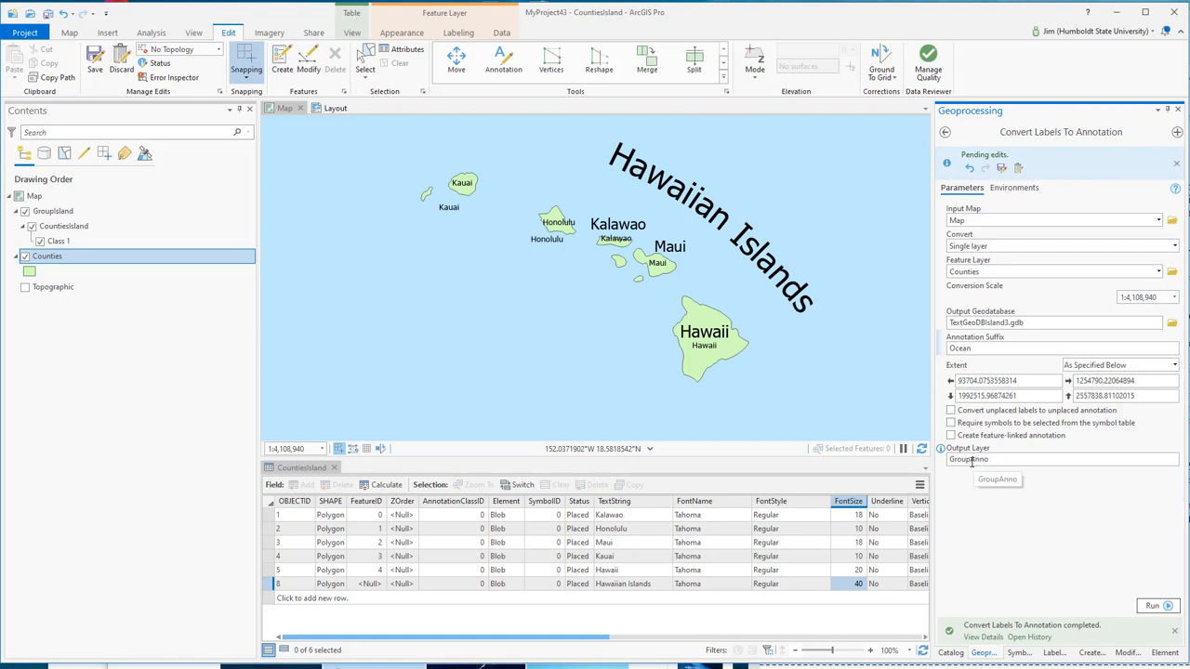
left_click_drag(970, 460, 1096, 458)
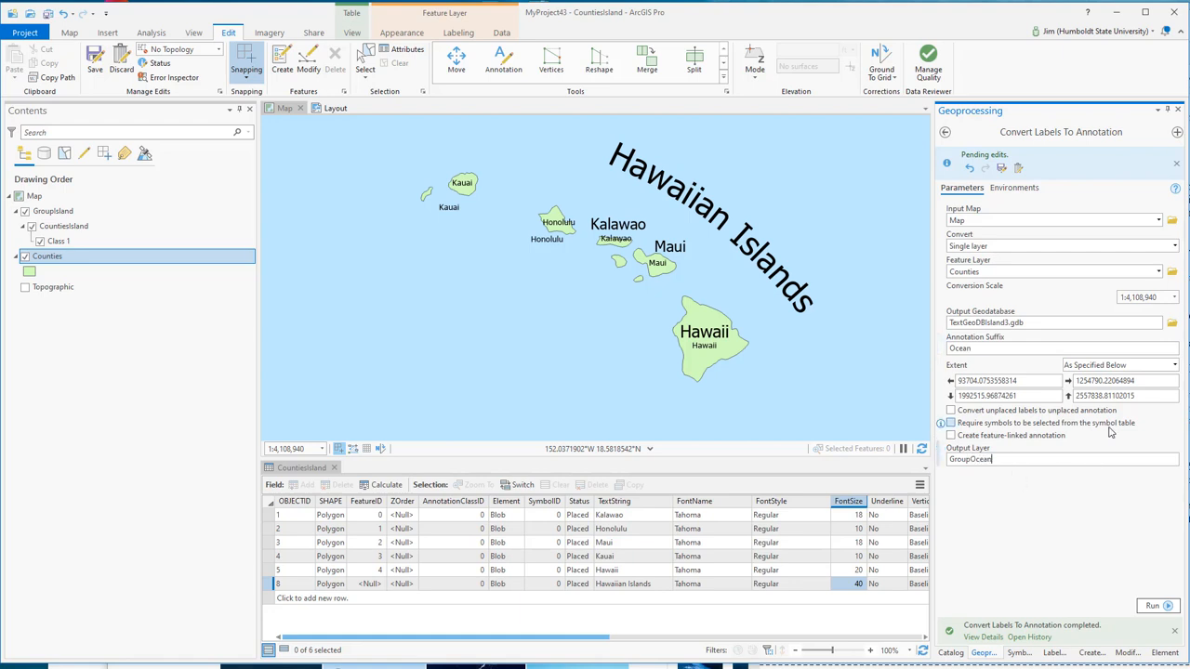
left_click(1158, 605)
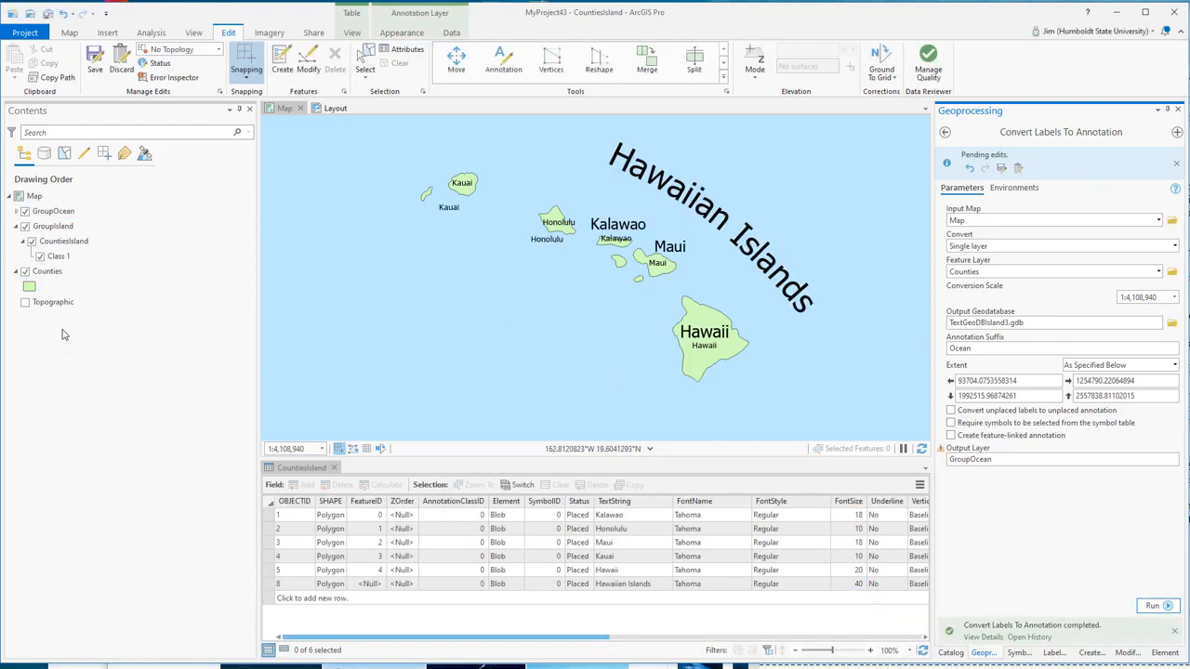
Expand the GroupOcean group and its CountiesOcean layer, and open the CountiesOcean attribute table.
left_click(16, 211)
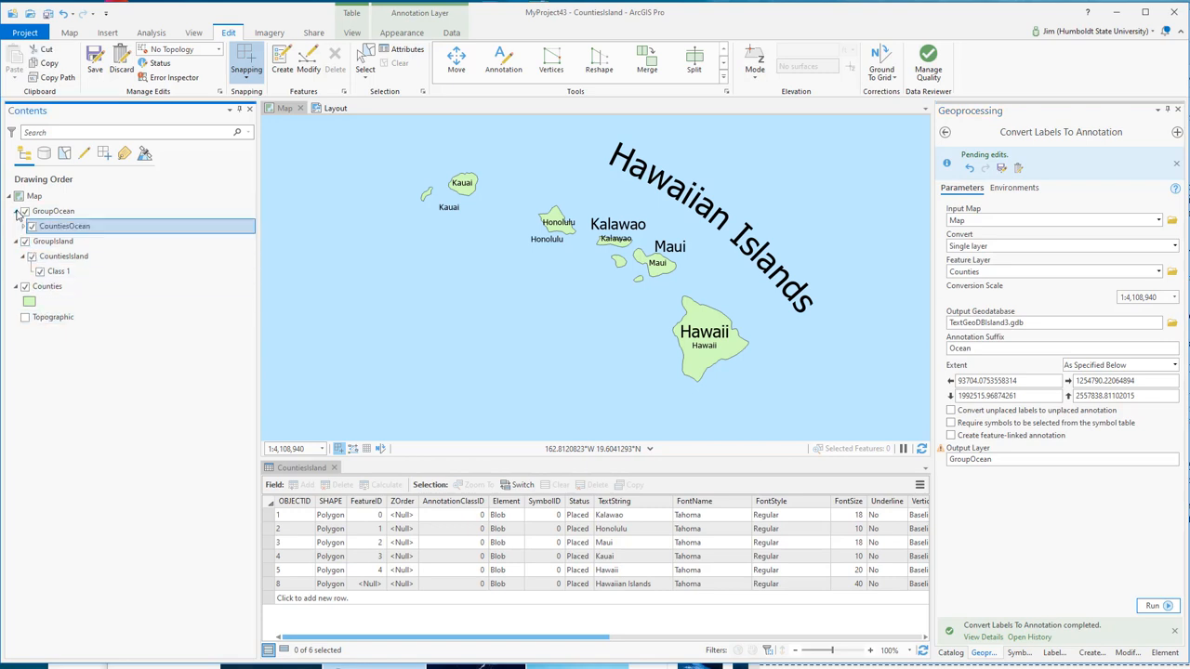
left_click(23, 226)
right_click(65, 232)
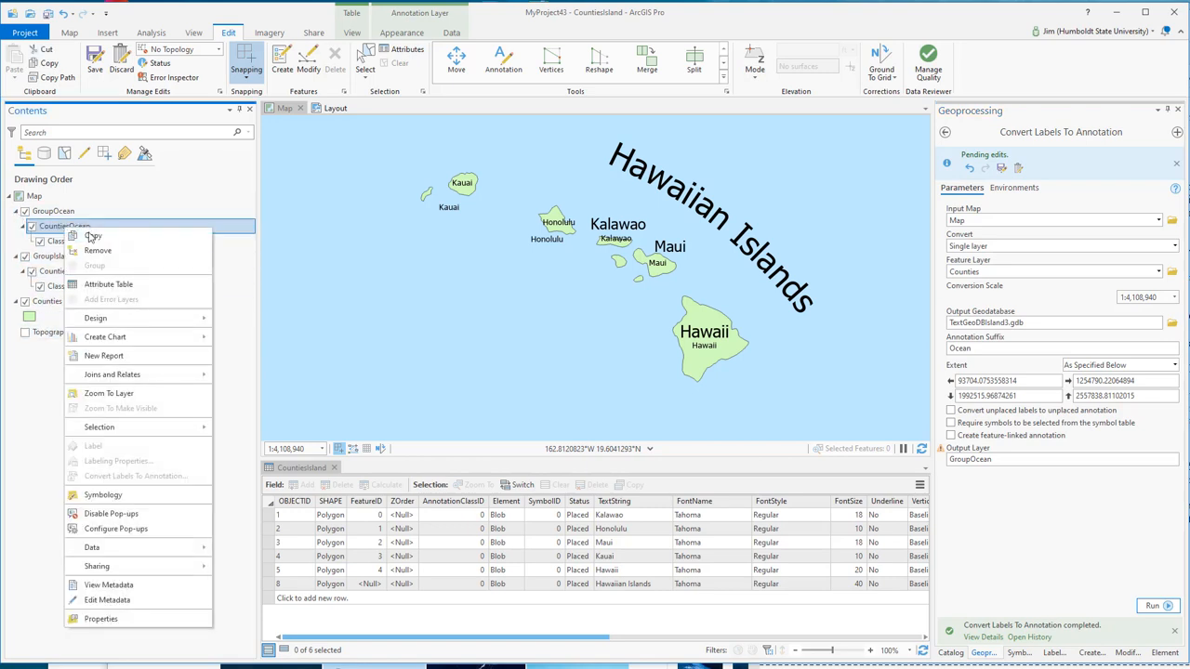
left_click(108, 285)
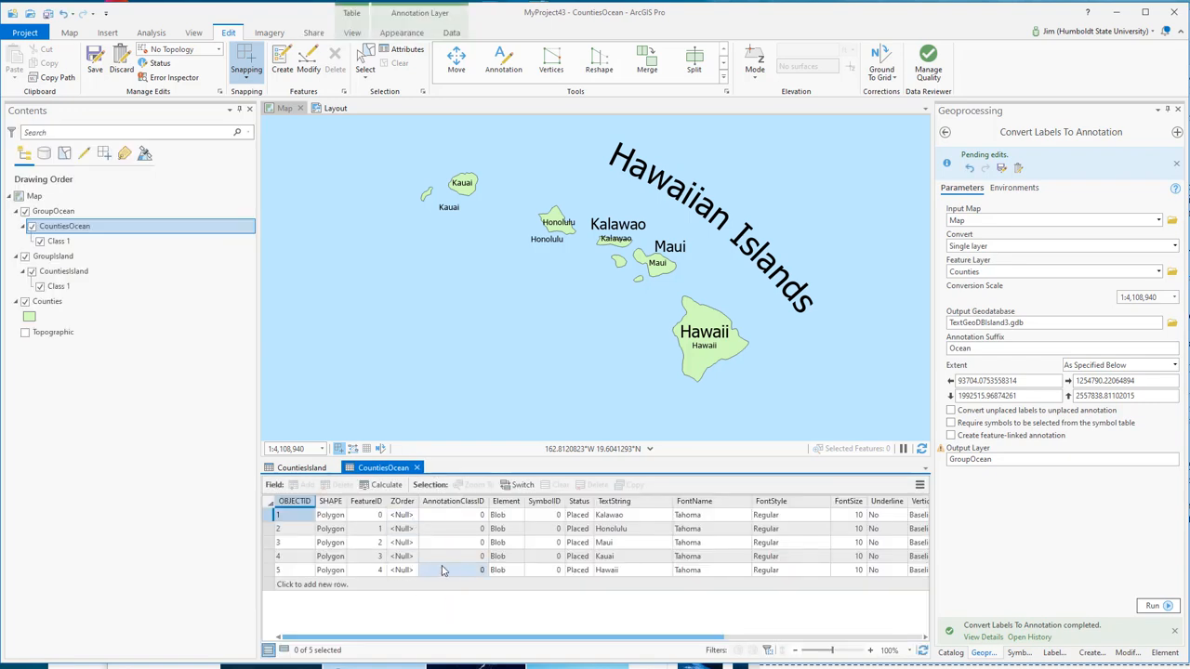
Delete the Kalawao, Maui, Honolulu and Kauai annotation rows from the CountiesOcean table.
right_click(272, 528)
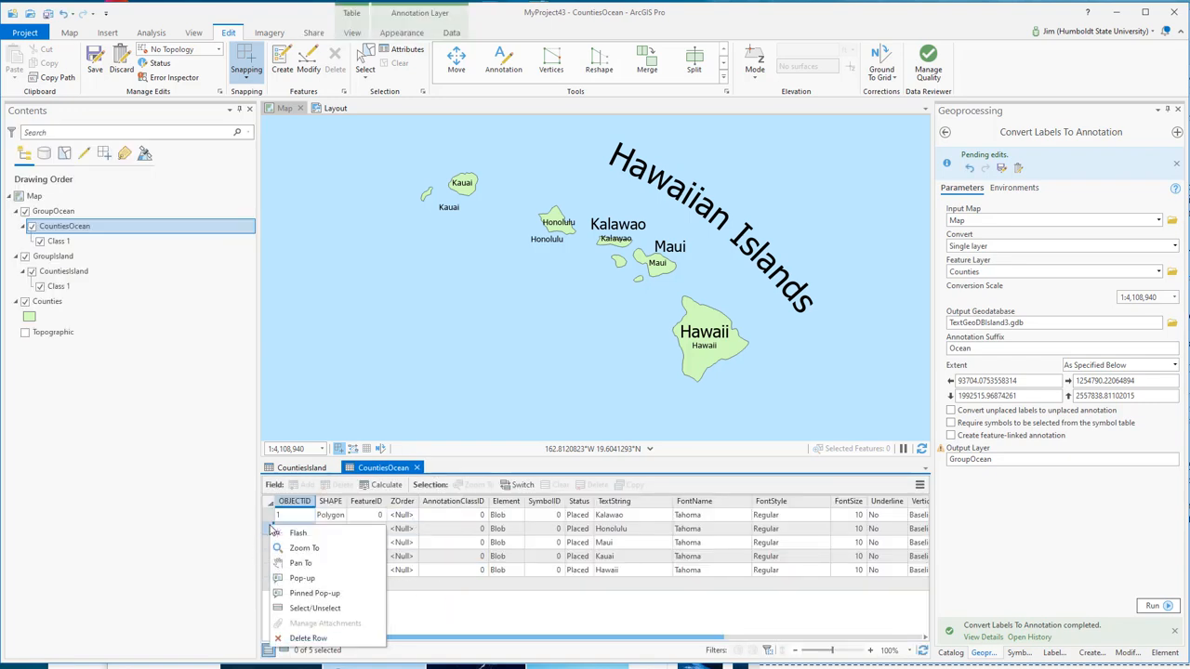
left_click(272, 515)
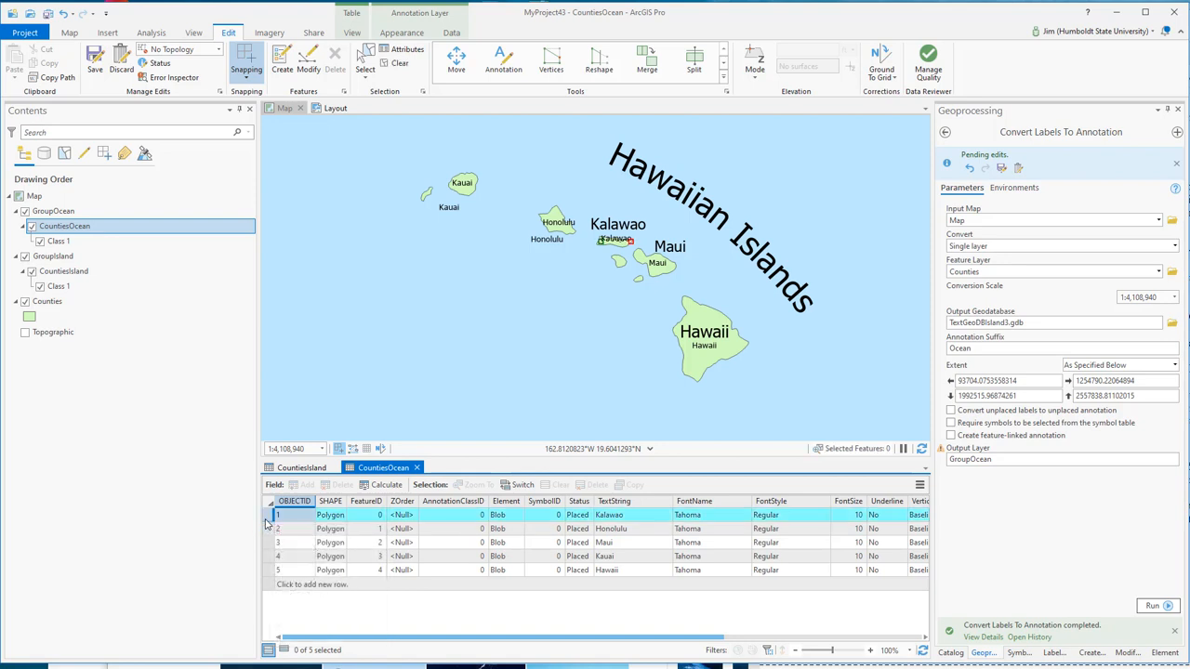
right_click(271, 517)
left_click(307, 633)
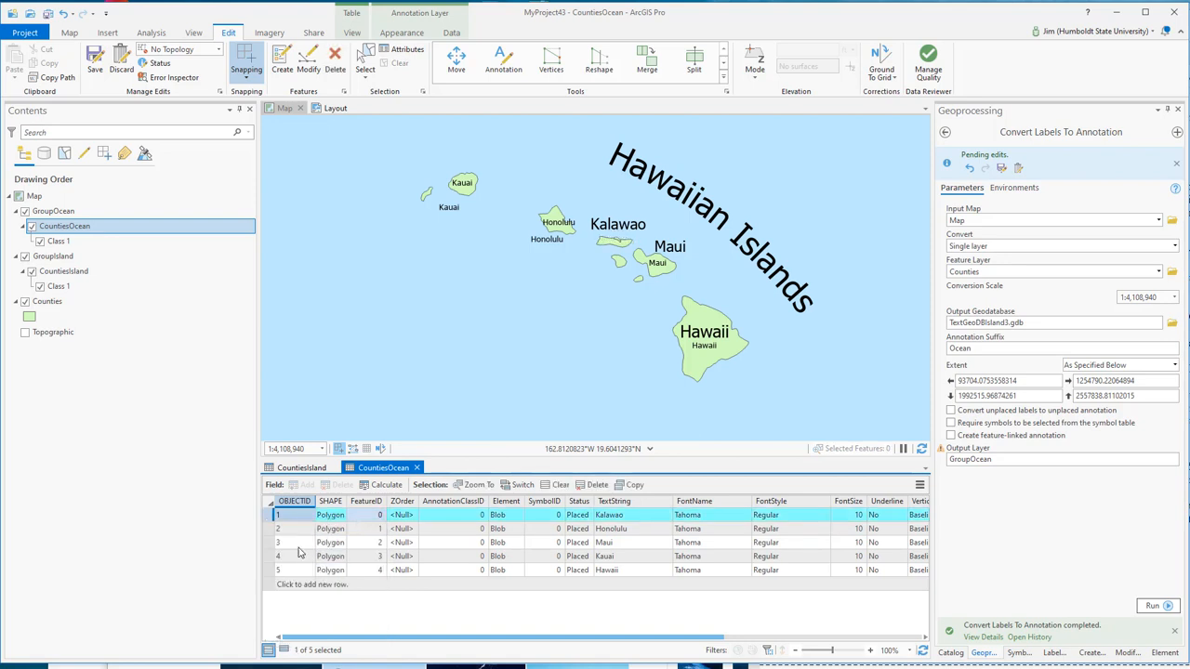
right_click(274, 529)
left_click(308, 639)
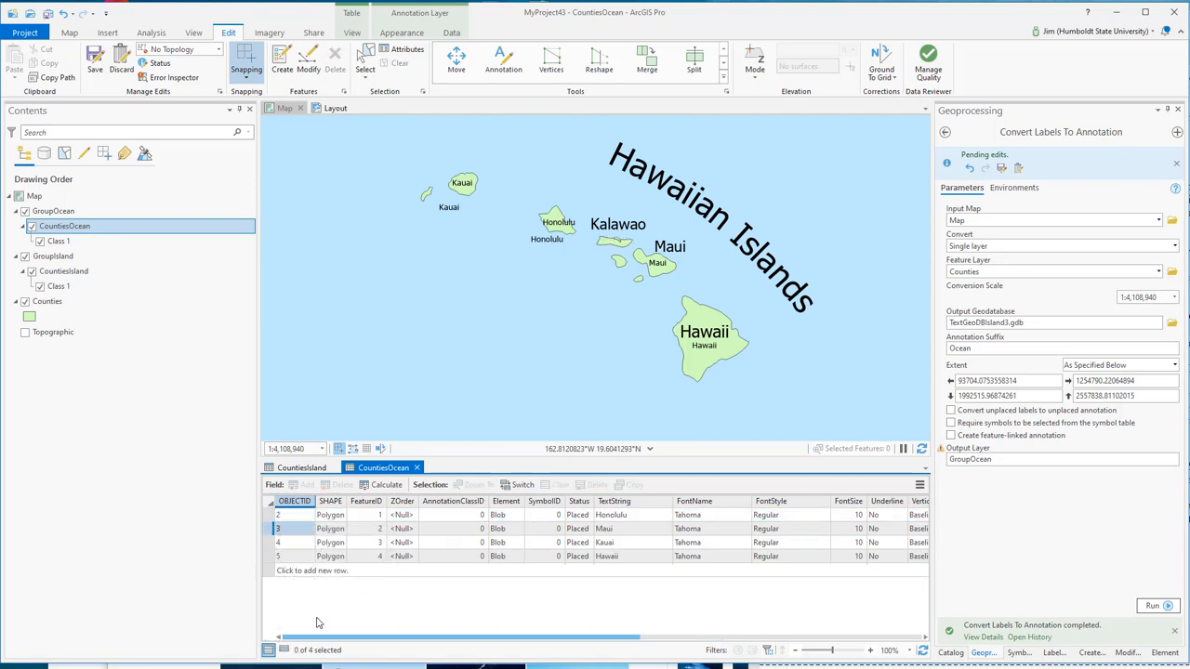
right_click(273, 518)
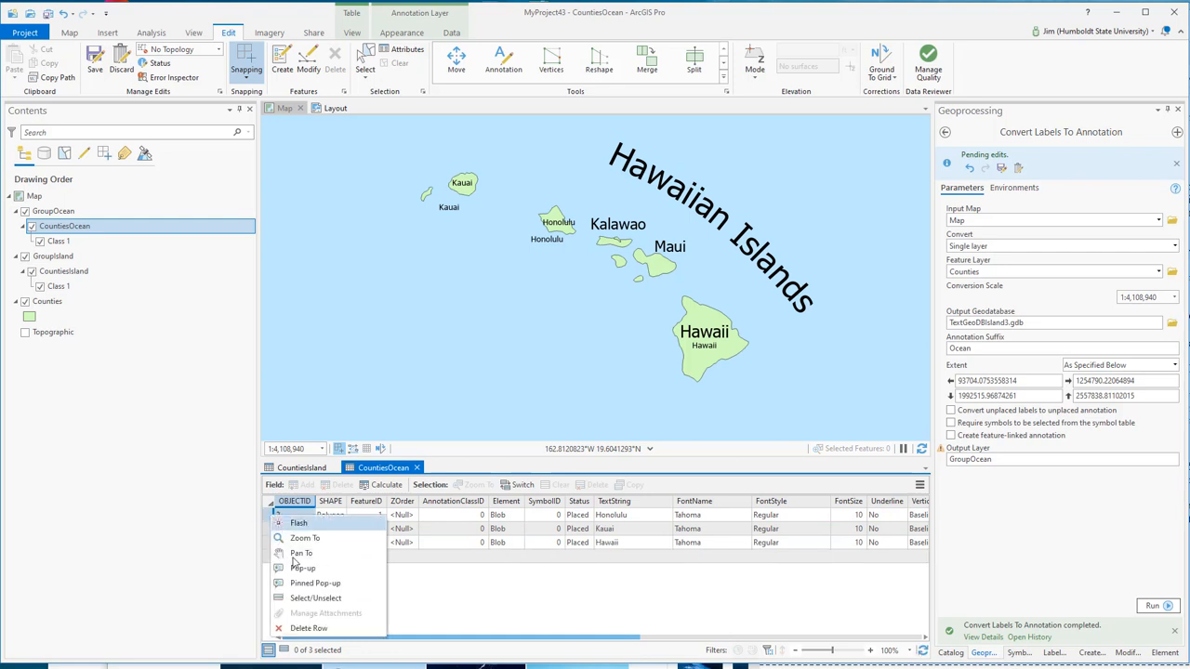
left_click(307, 632)
right_click(272, 517)
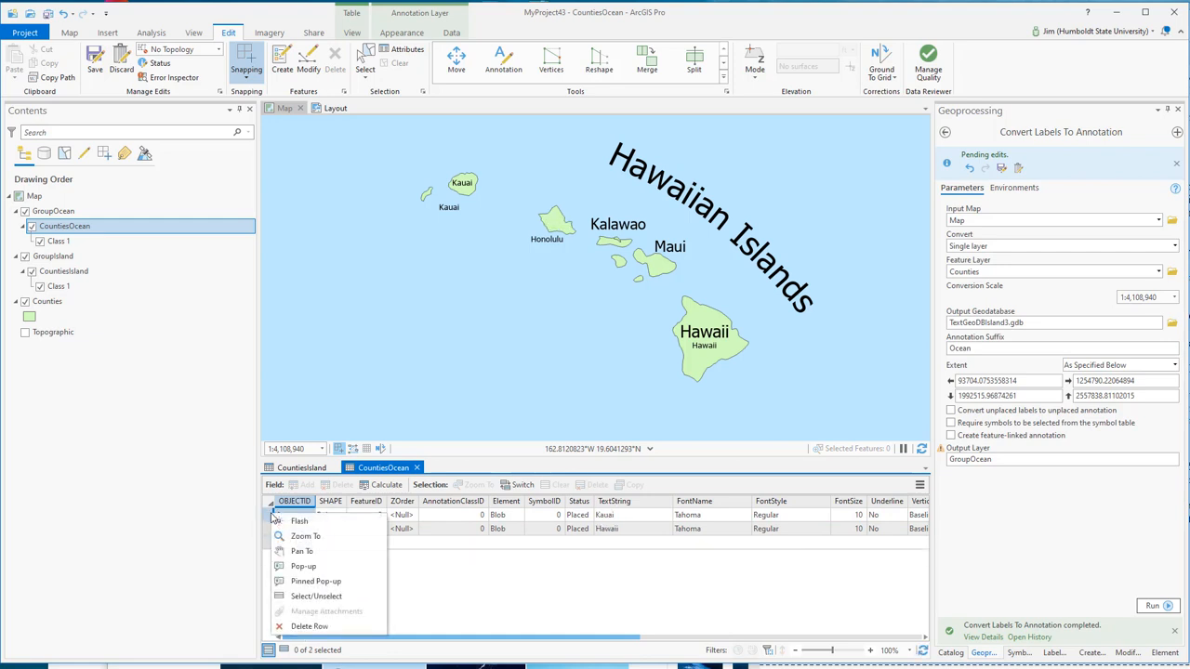
left_click(308, 632)
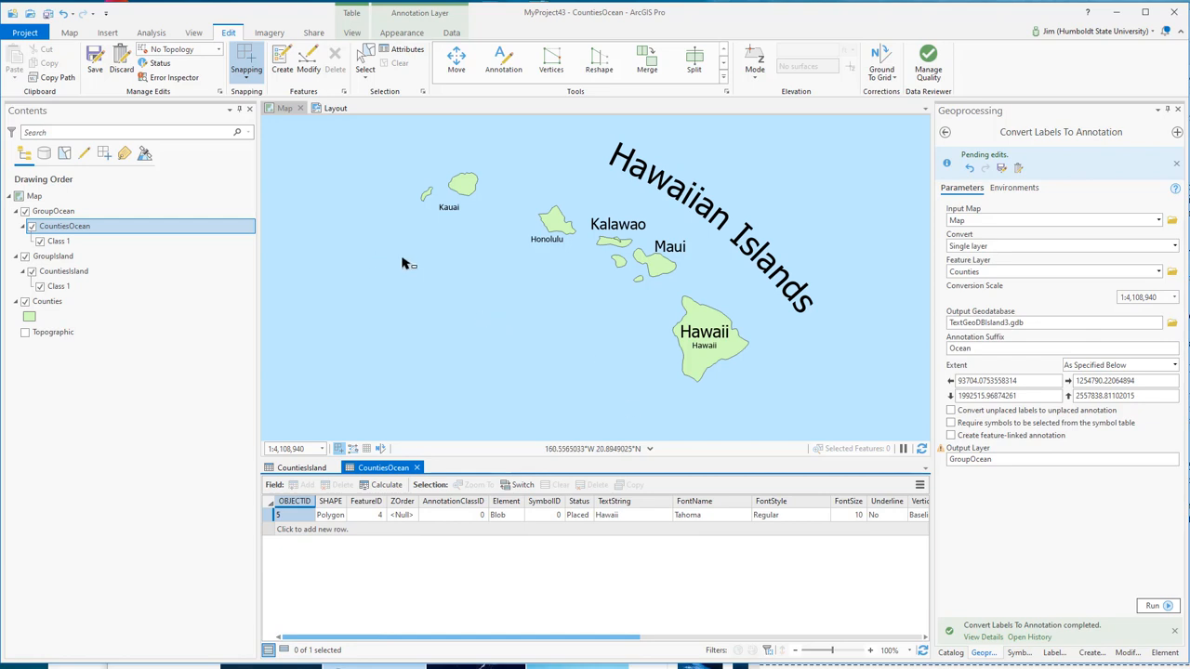
Create a curved "Pacific Ocean" annotation from the CountiesOcean Class 1 template, running diagonally through the ocean southwest of the islands.
left_click(282, 61)
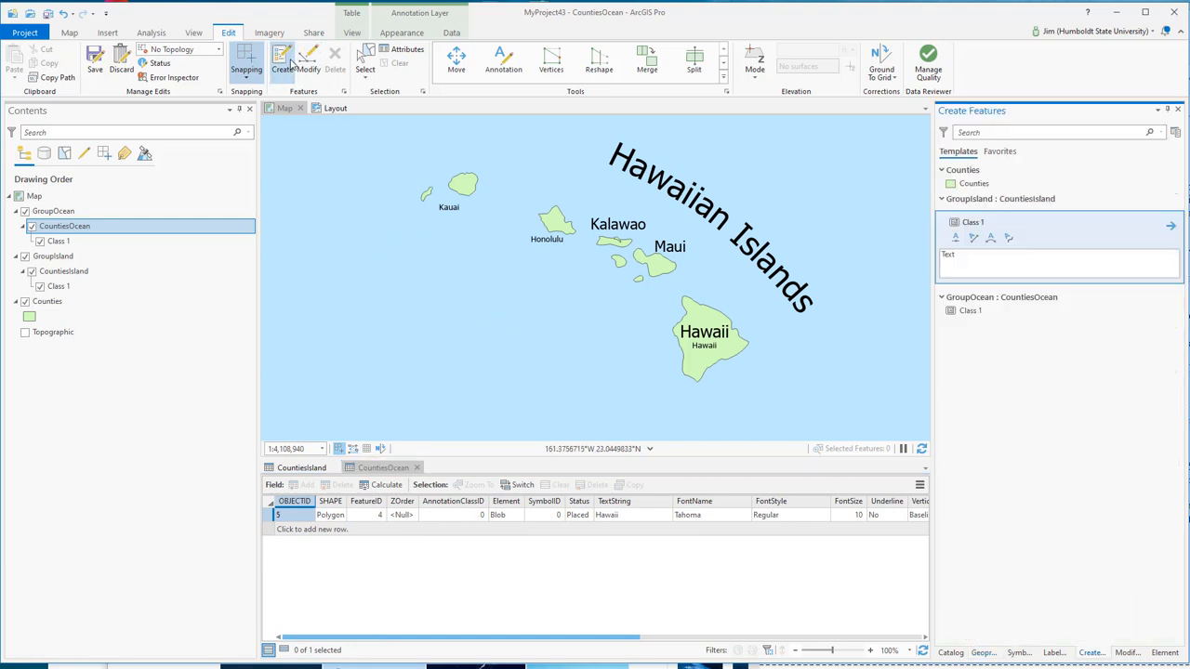
left_click(788, 243)
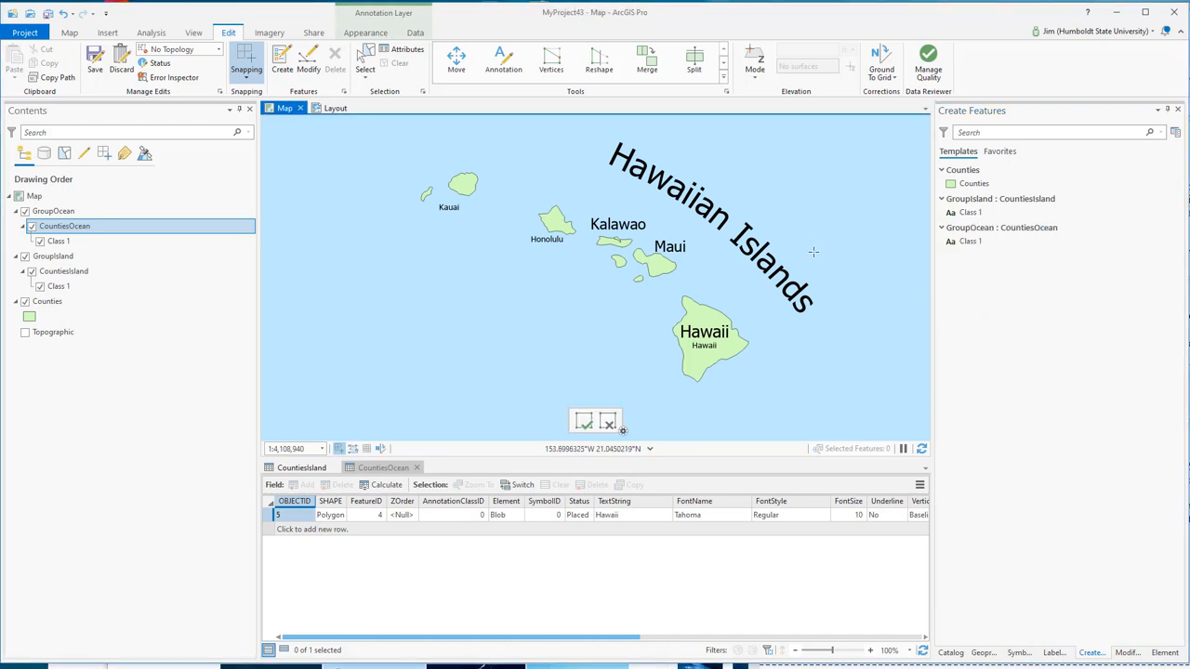
left_click(967, 242)
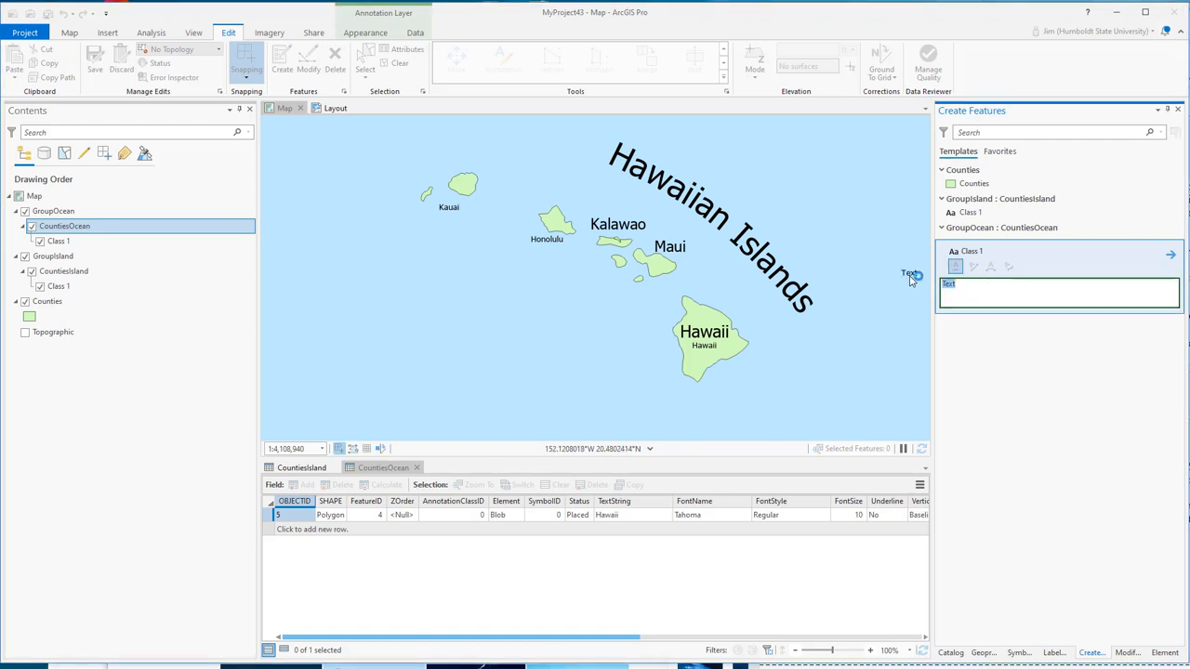
type("Pacific O")
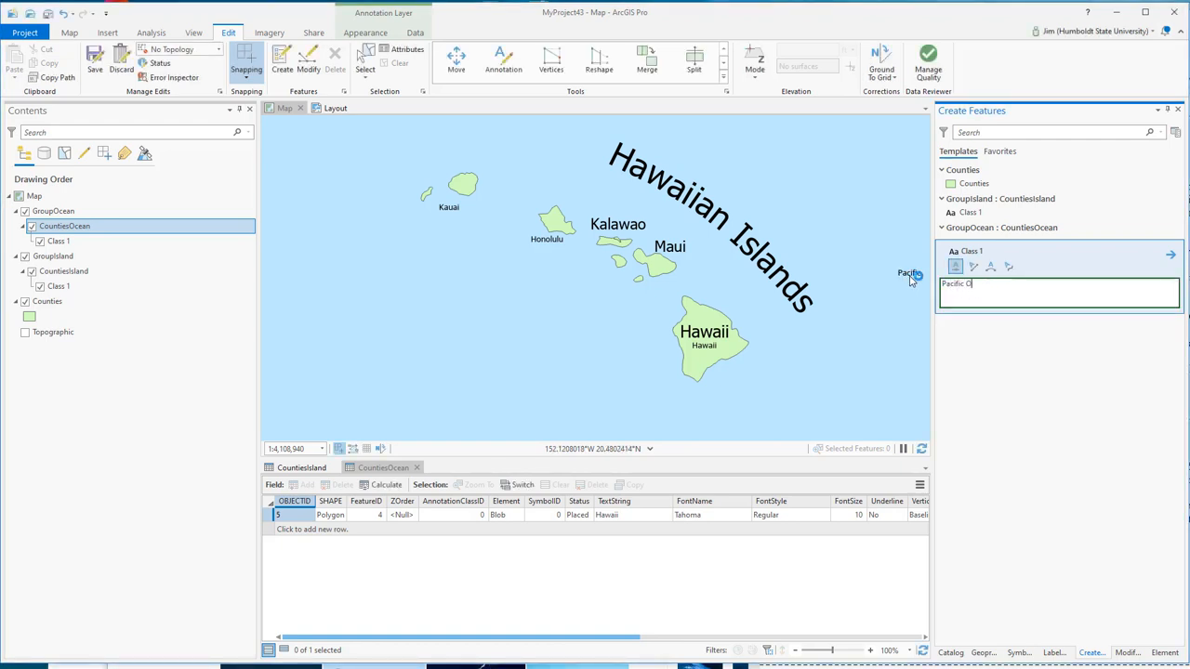
type("cean")
left_click(990, 270)
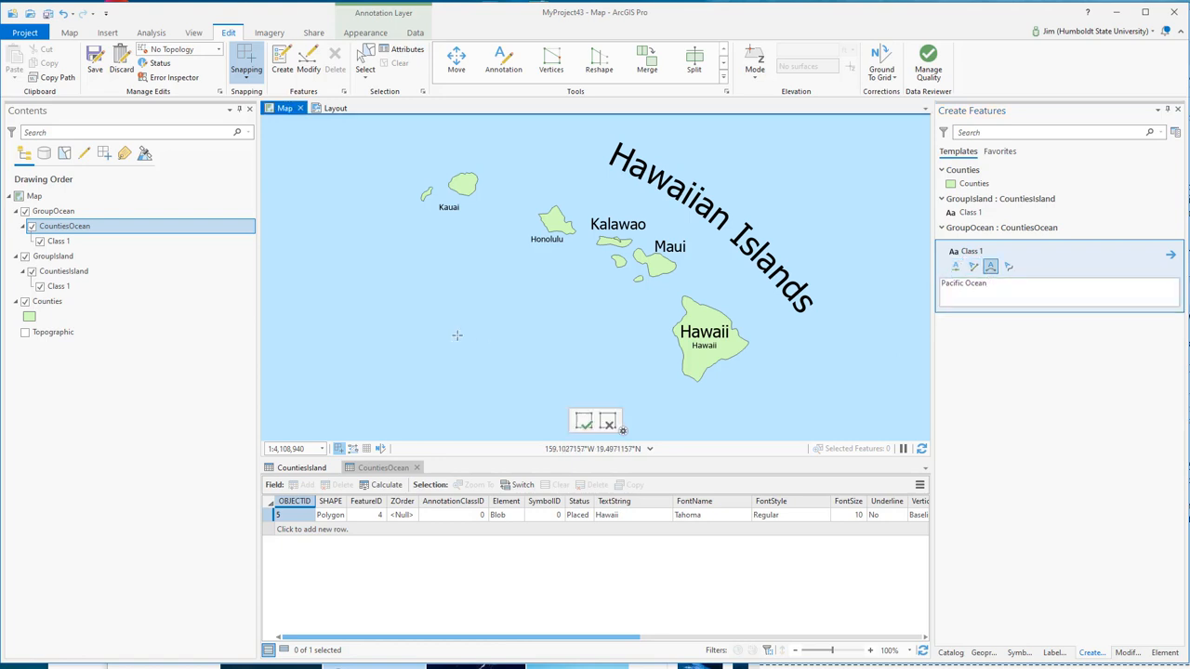
left_click(362, 284)
left_click(475, 341)
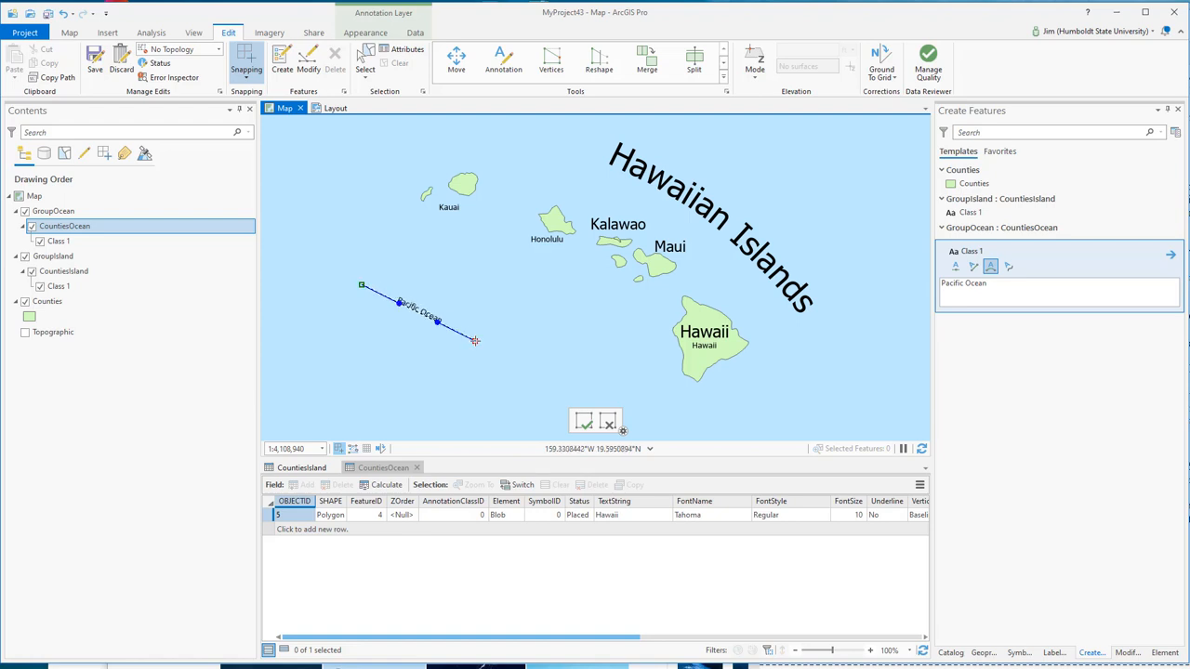
double_click(540, 412)
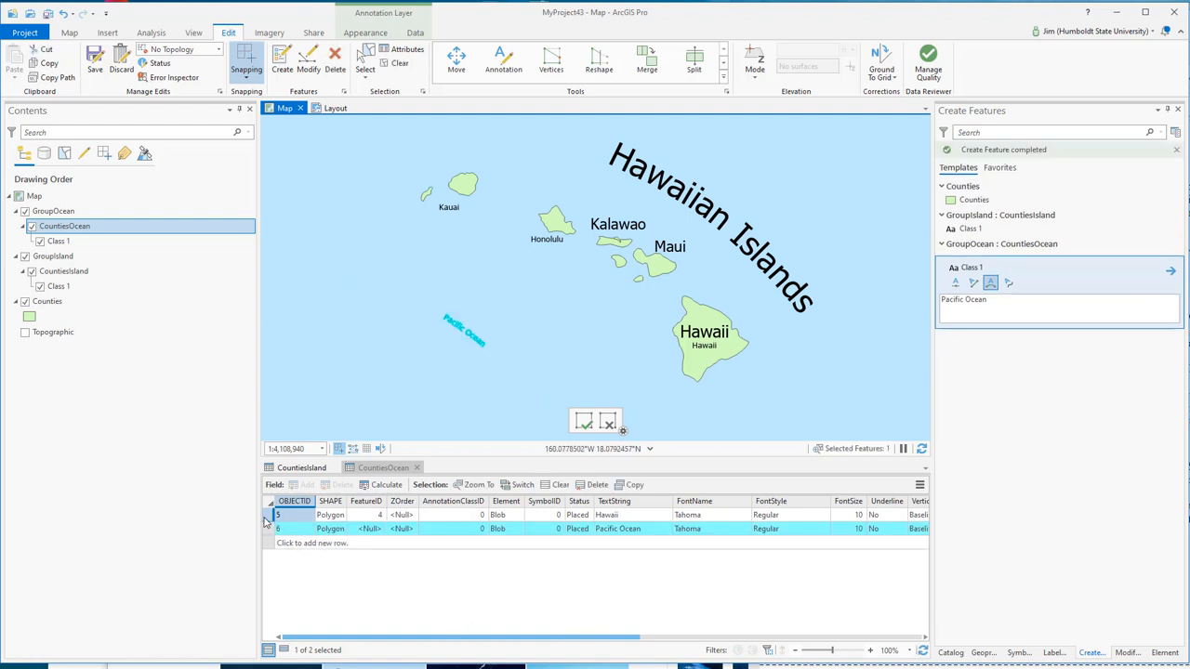
Delete the remaining Hawaii row from CountiesOcean and set the font size of the Pacific Ocean annotation to 40.
right_click(264, 522)
left_click(302, 632)
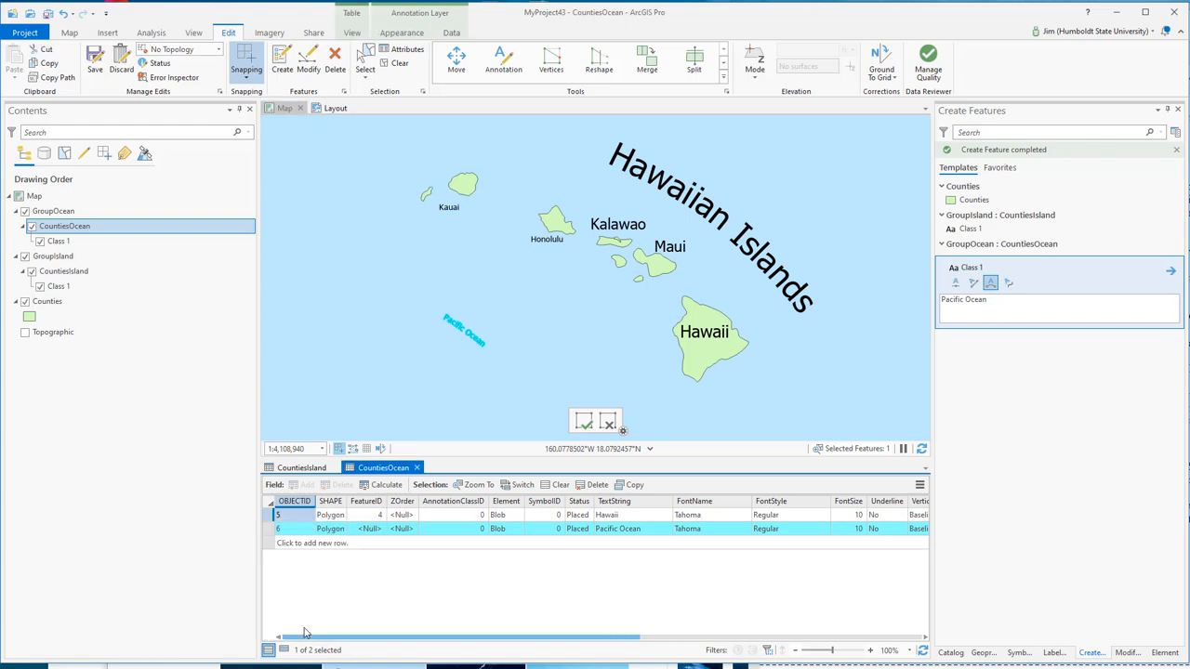
double_click(844, 519)
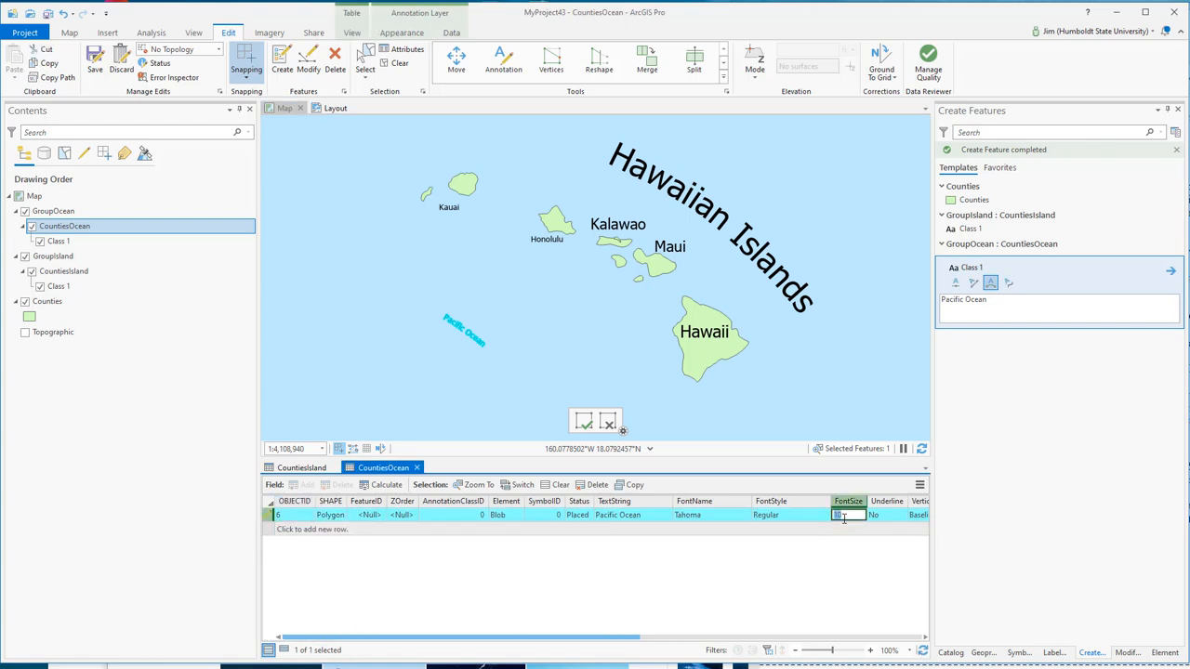
type("40")
key("Return")
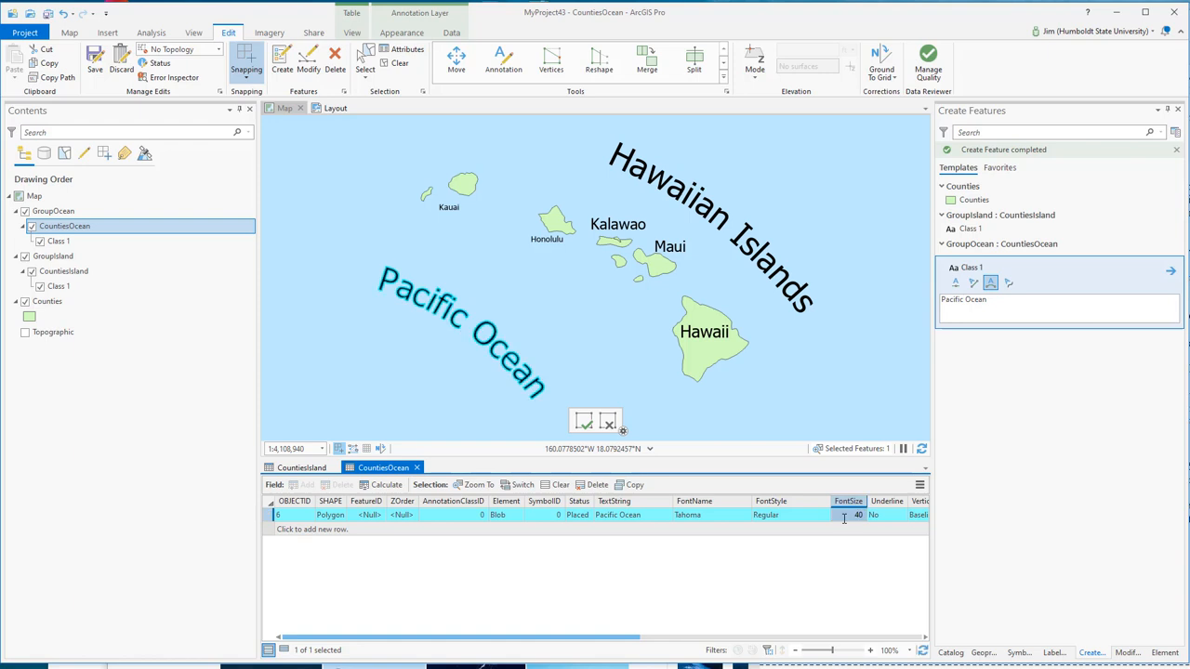
Substitute the symbol color of the CountiesOcean annotation layer with blue and clear the feature selection.
right_click(74, 226)
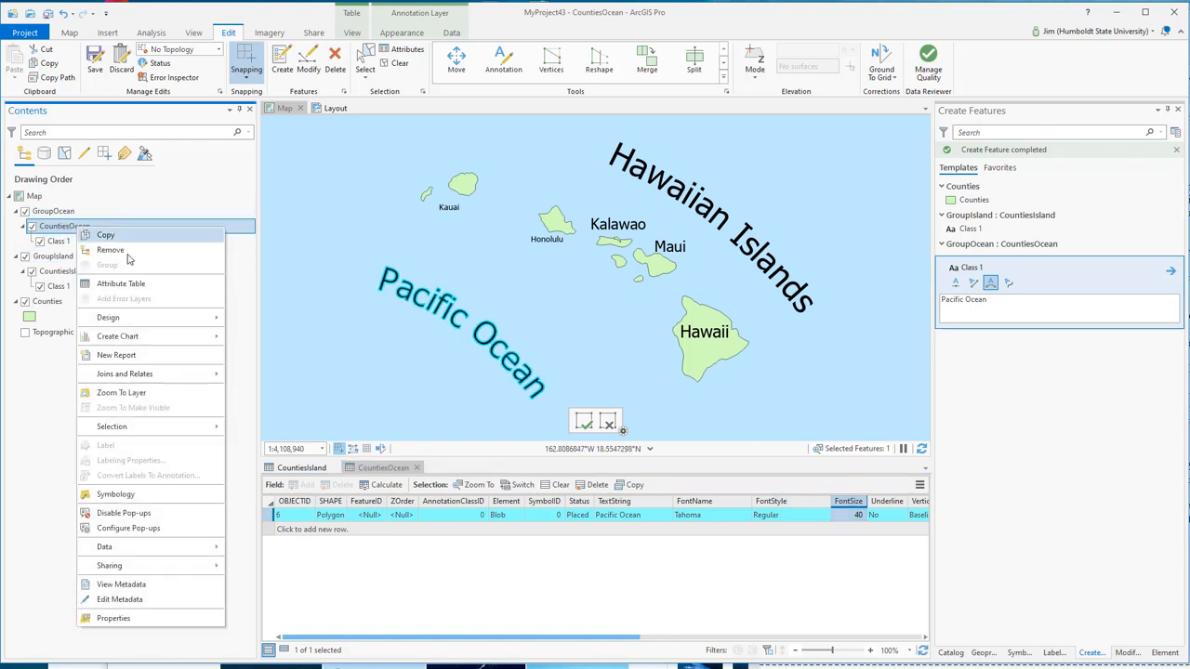
left_click(131, 495)
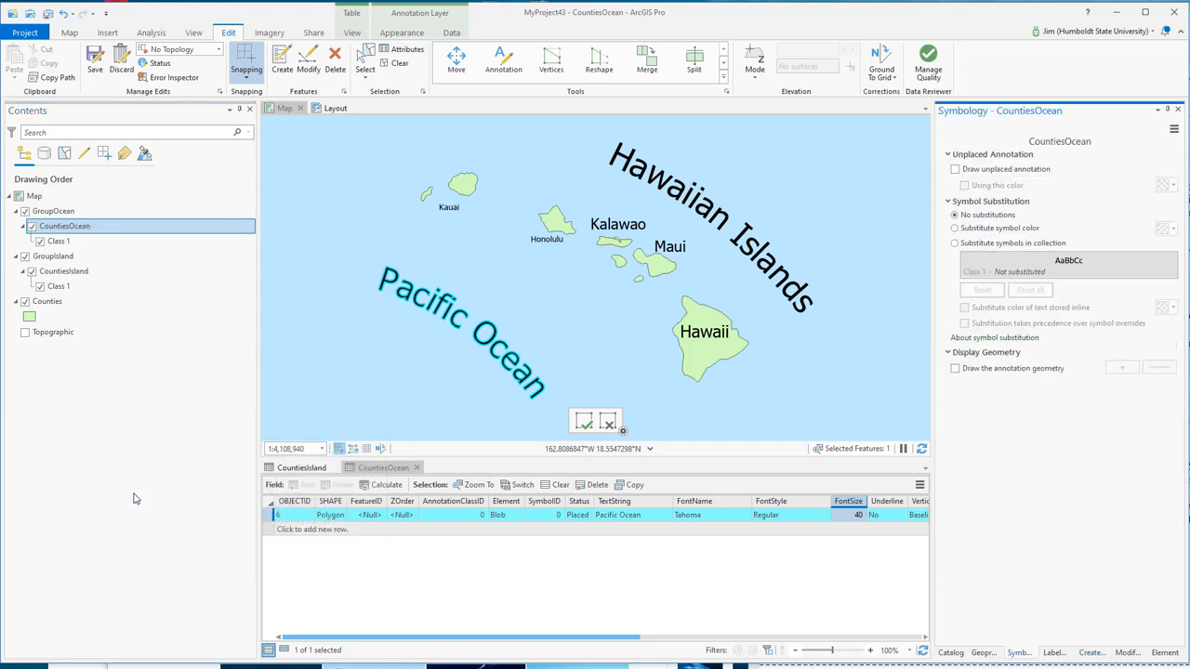
left_click(956, 229)
left_click(1171, 230)
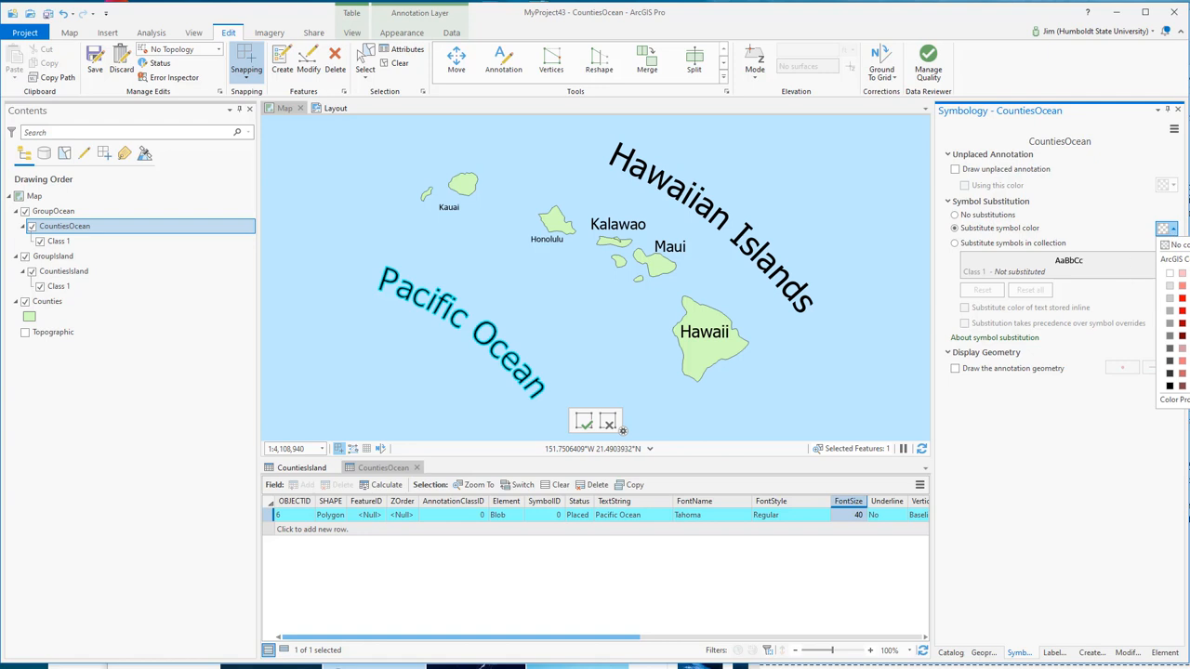
left_click(1189, 299)
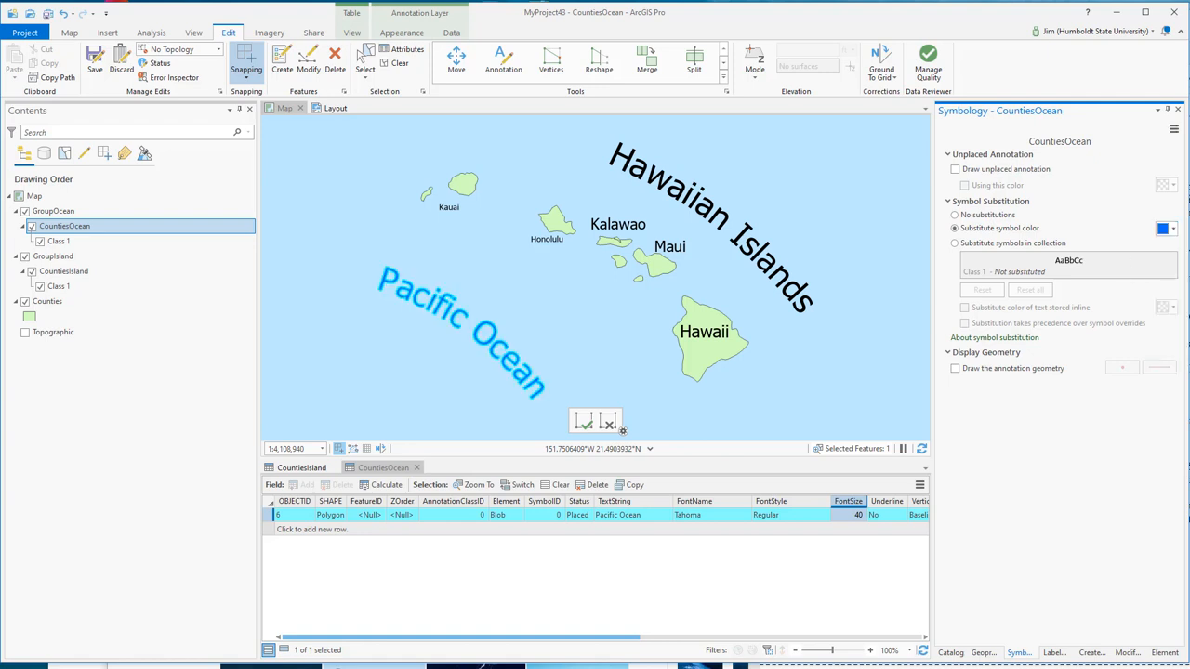
left_click(391, 67)
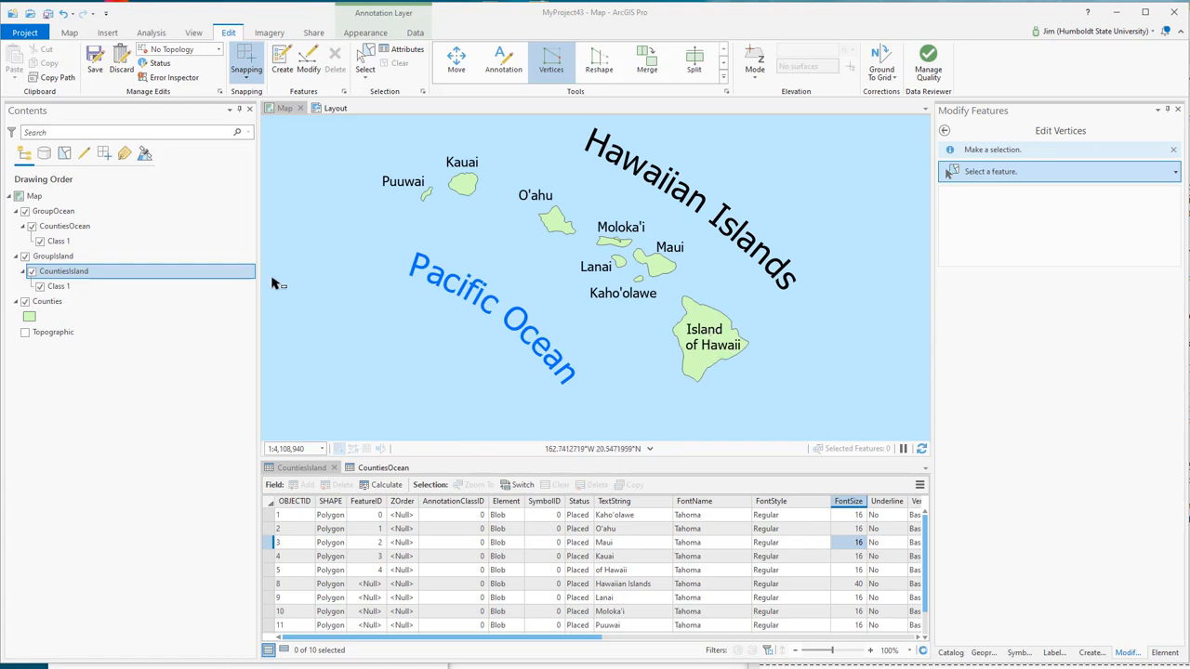
Select the "Island" and "of Hawaii" annotations on the largest island in turn to inspect them as separate features.
left_click(710, 354)
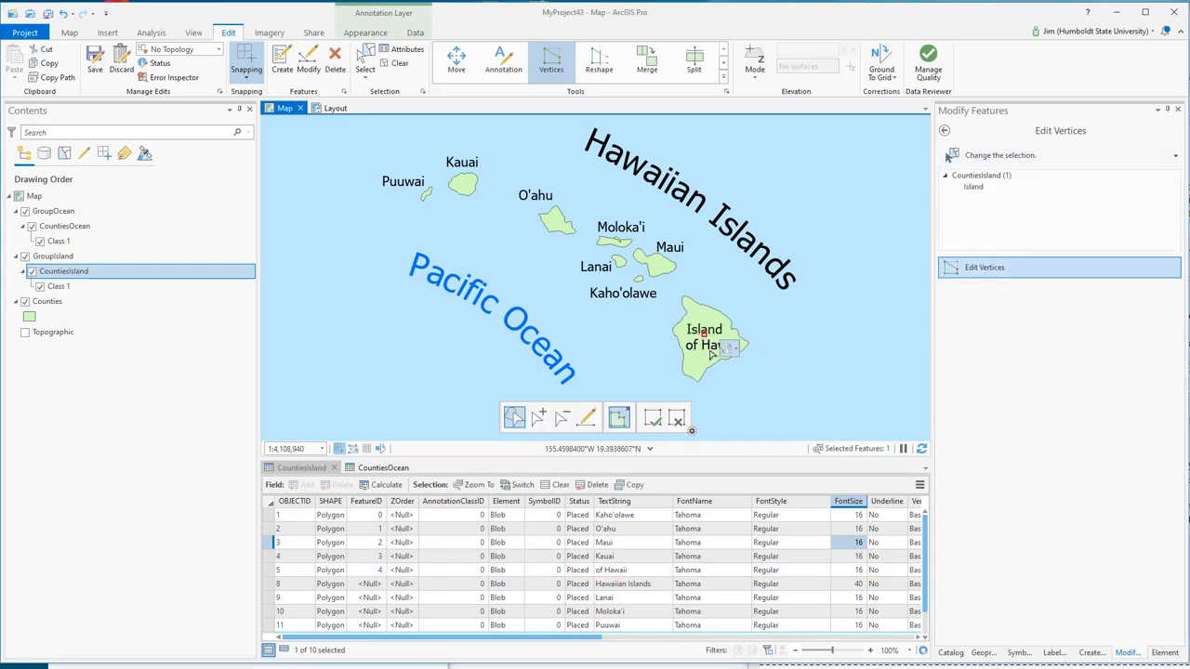
left_click(710, 354)
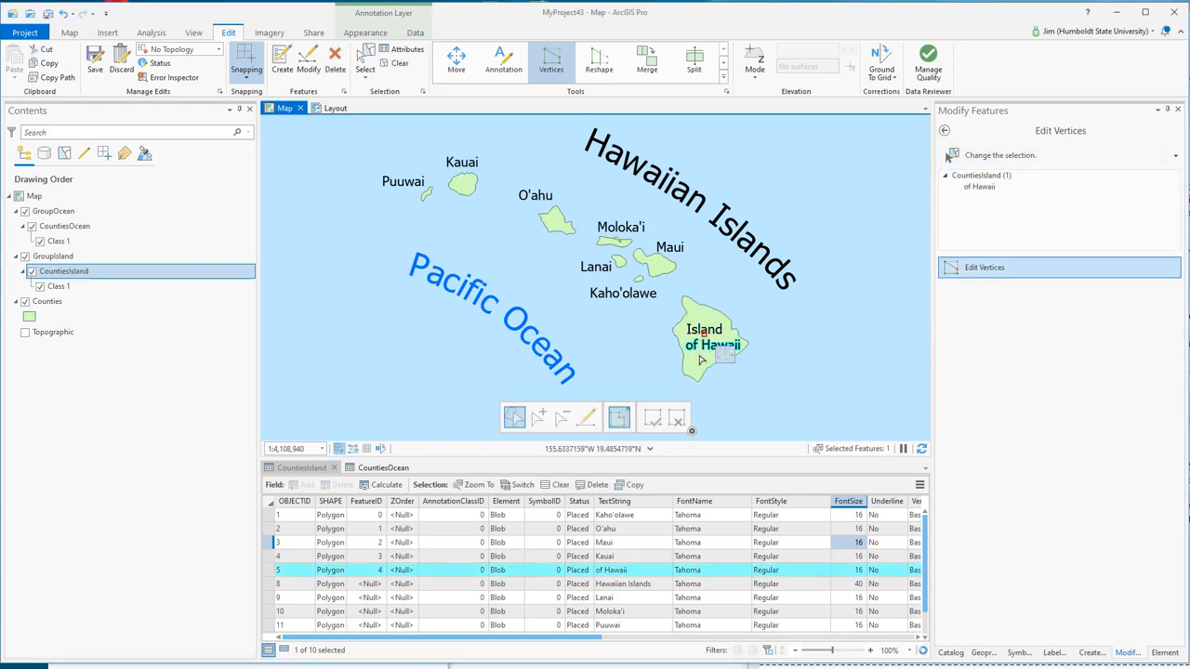
left_click(702, 360)
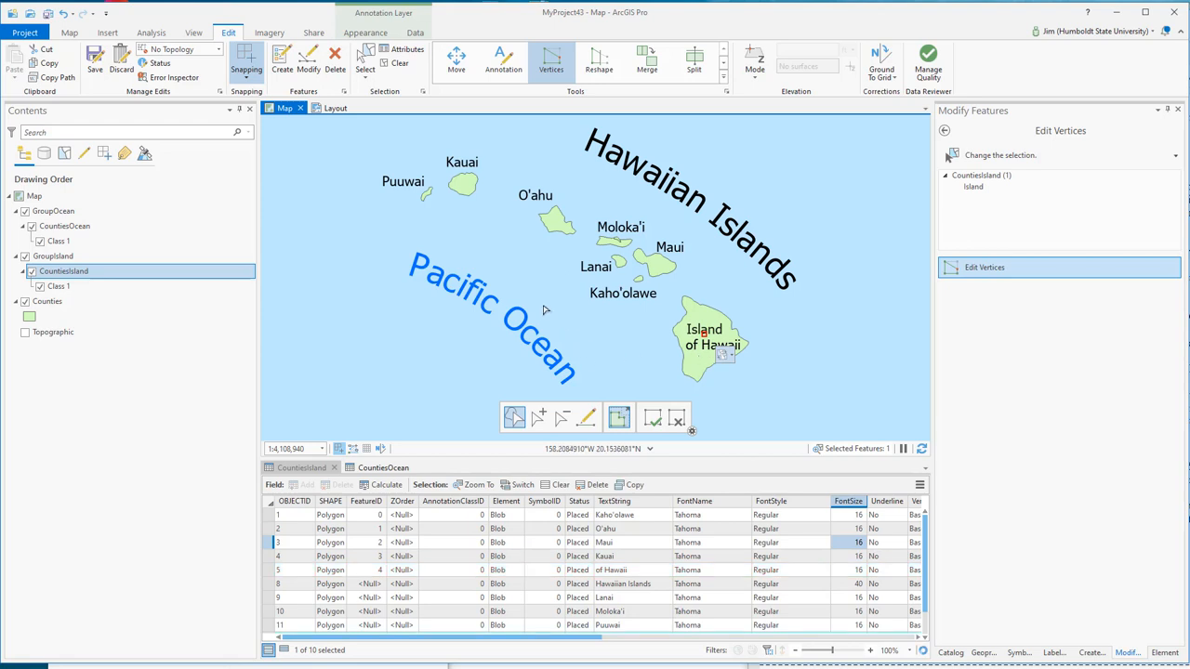
left_click(1020, 384)
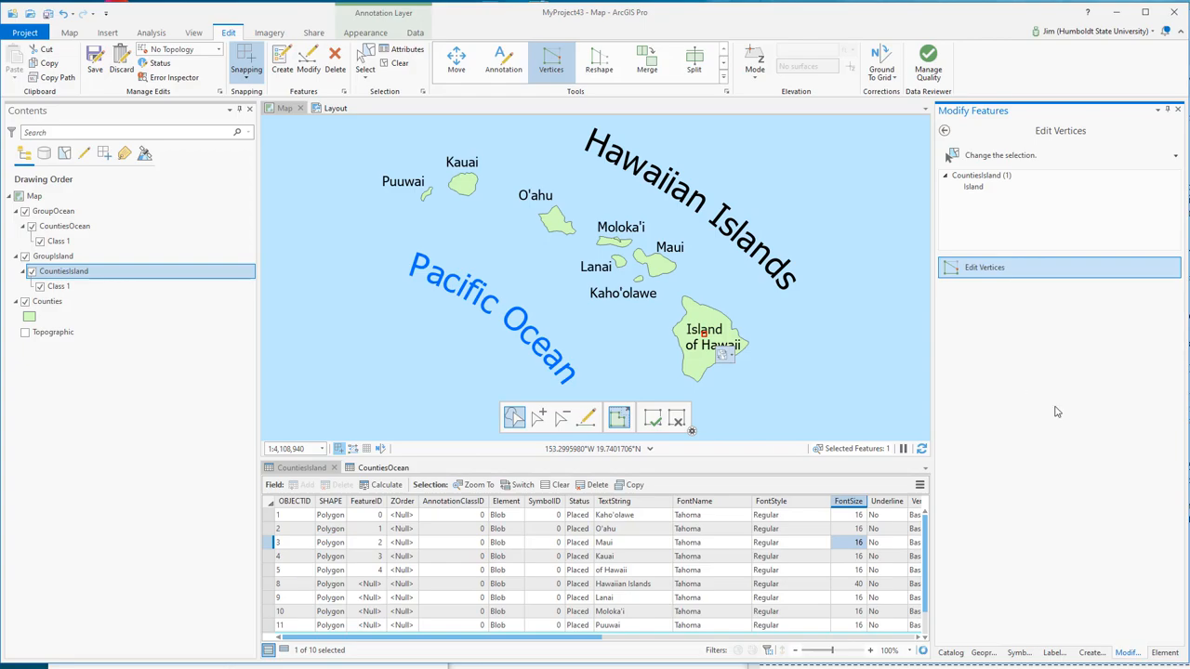